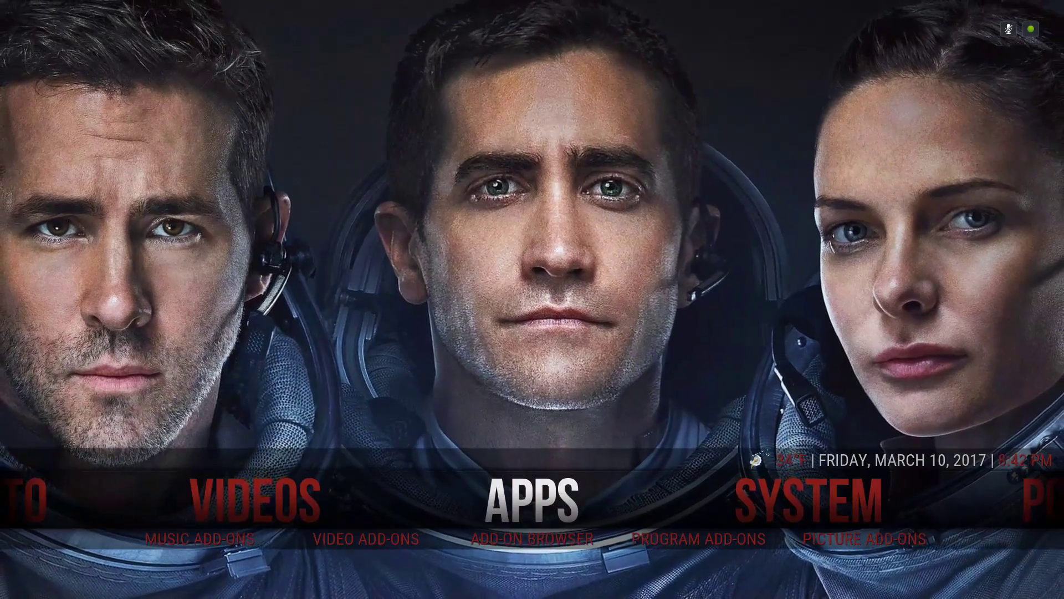
Open Kodi's system settings from the home screen.
key("Return")
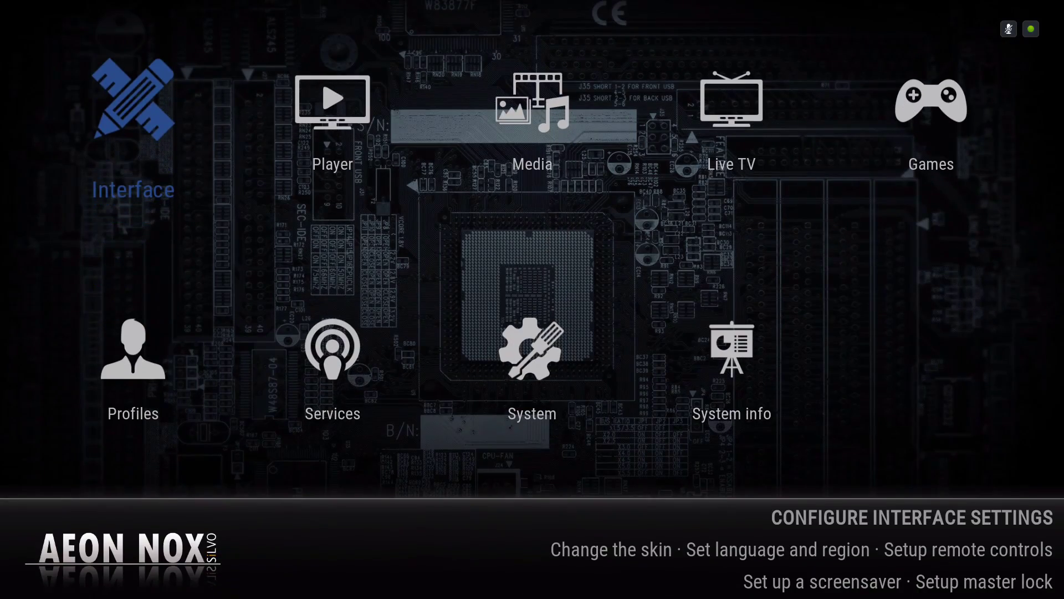
Go through Interface and Configure skin to open the skin colour customization page.
key("Return")
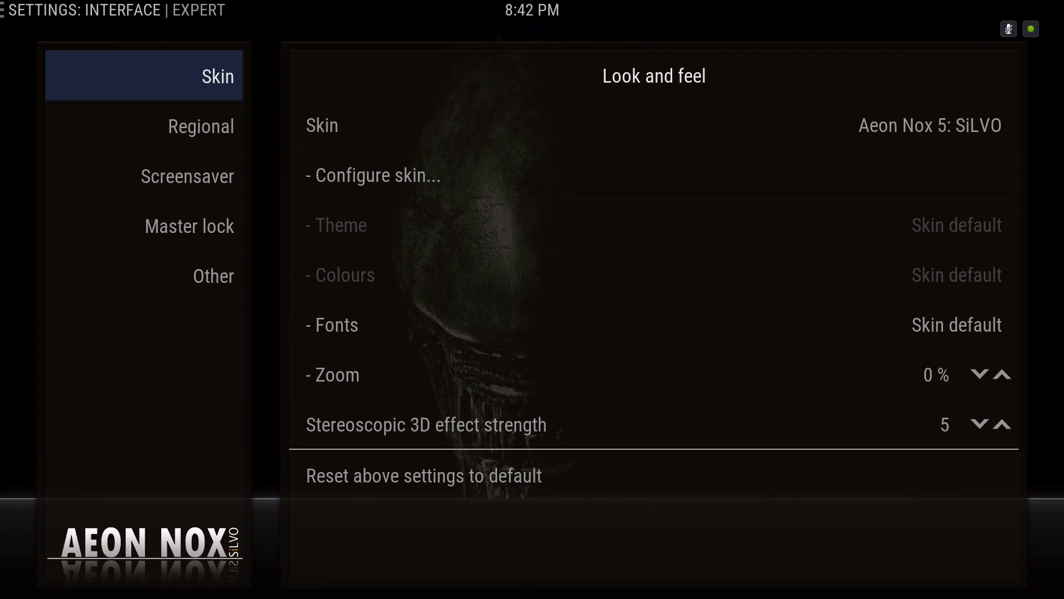
key("Return")
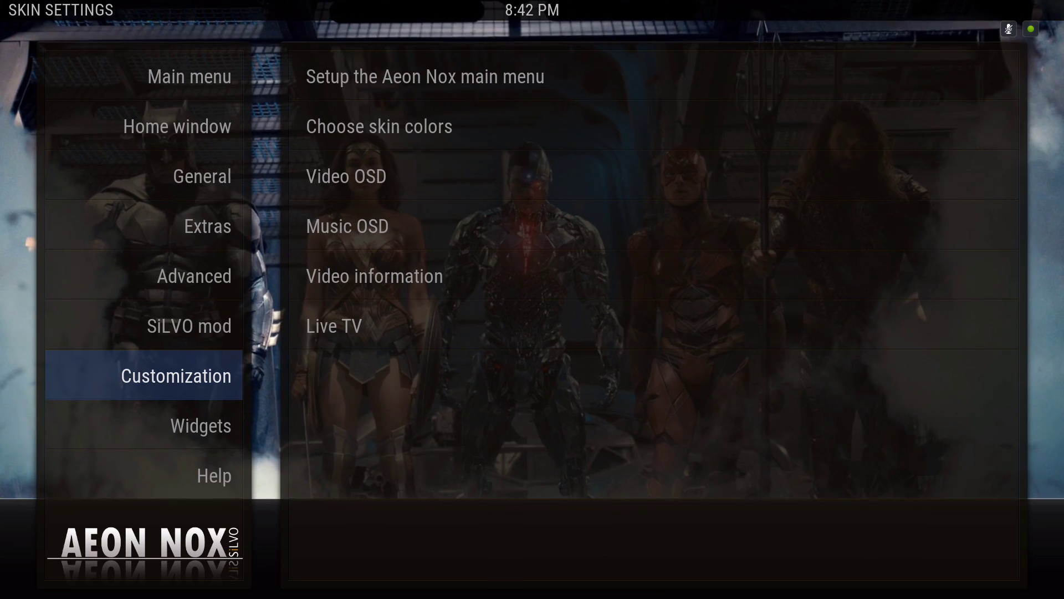
key("Right")
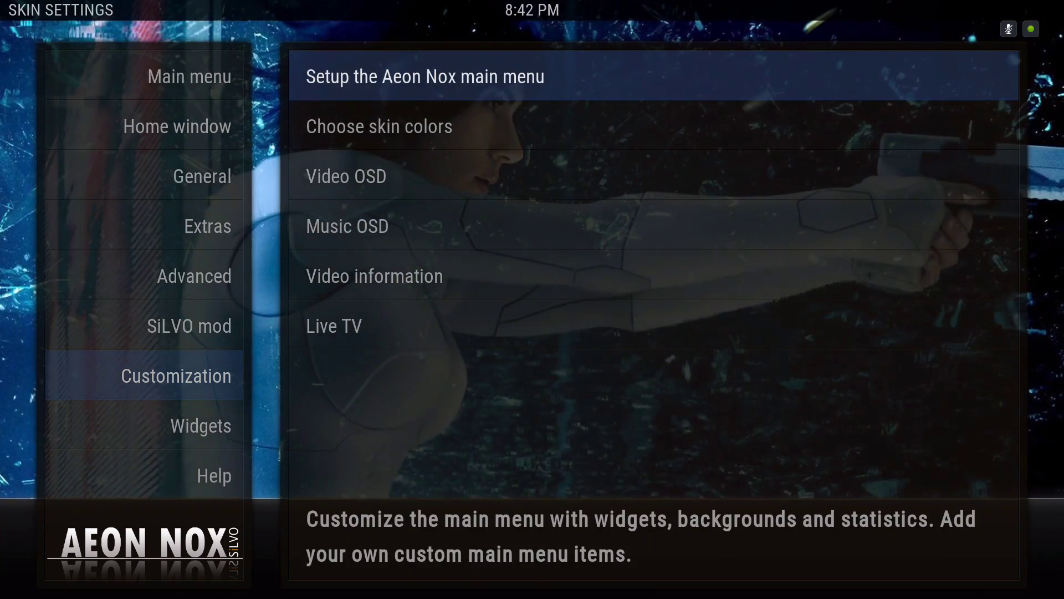
key("Down")
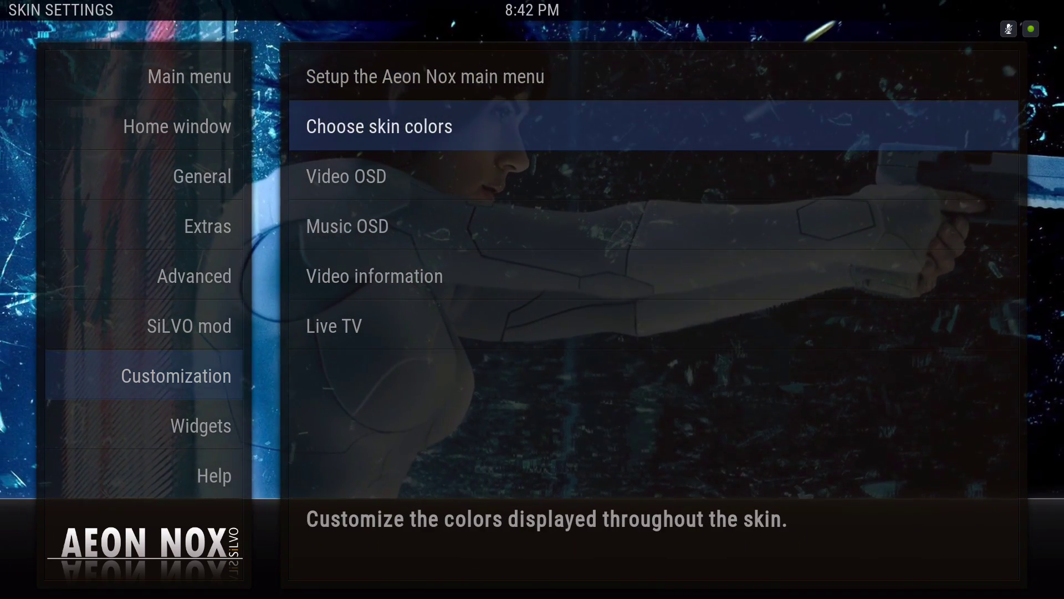
key("Return")
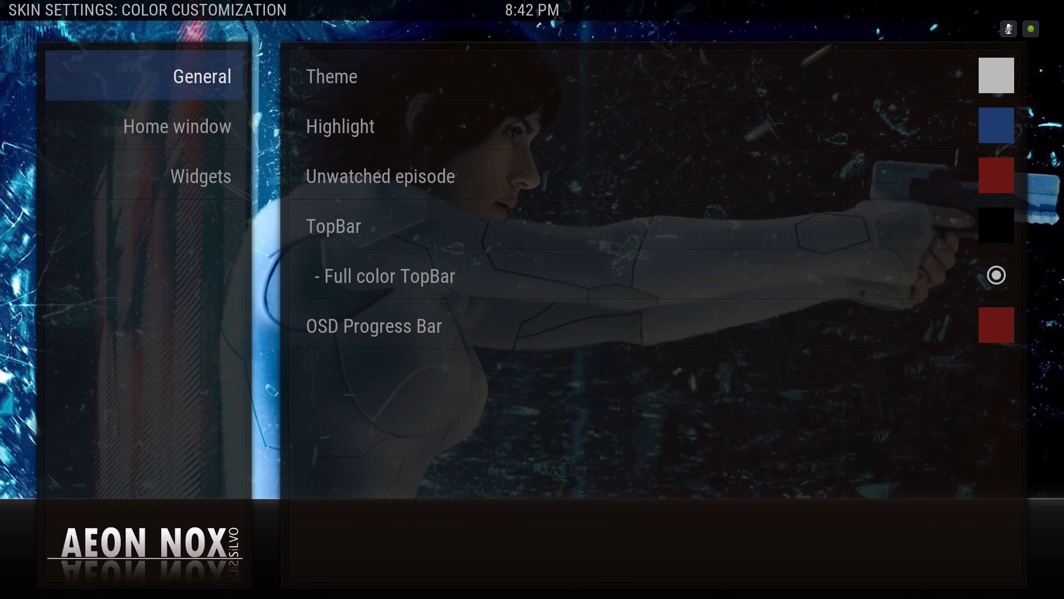
Browse the General colours, from Highlight through Unwatched episode to TopBar.
key("Right")
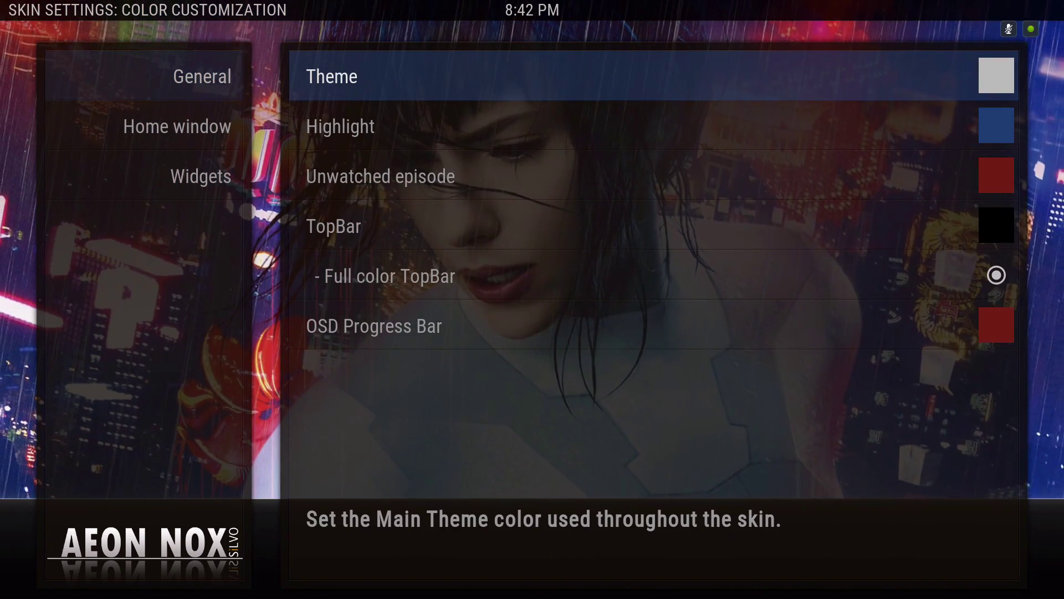
key("Down")
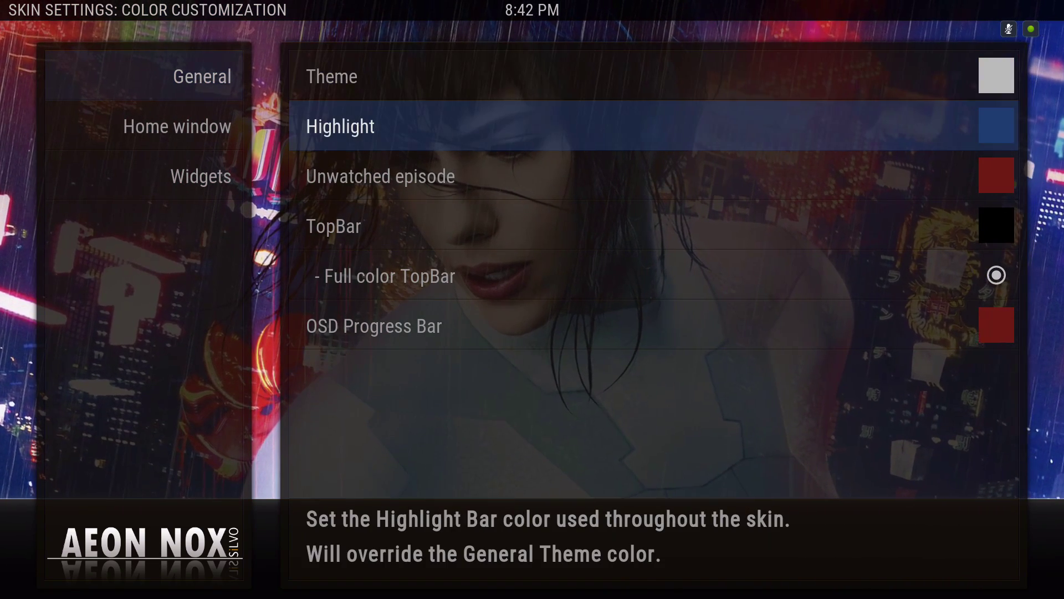
key("Down")
key("Down")
key("Up")
key("Up")
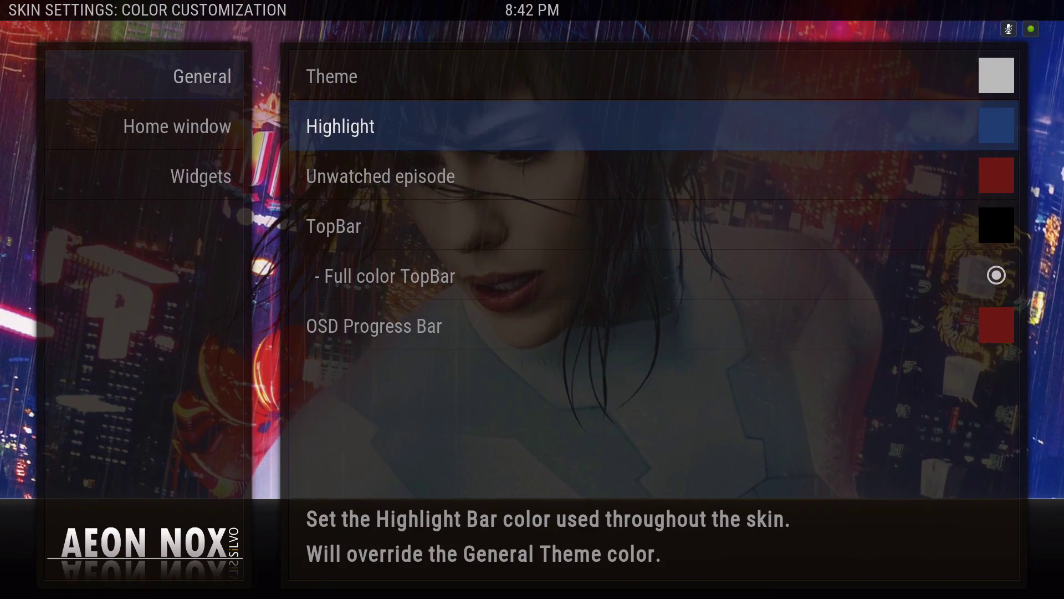
key("Down")
key("Down")
key("Up")
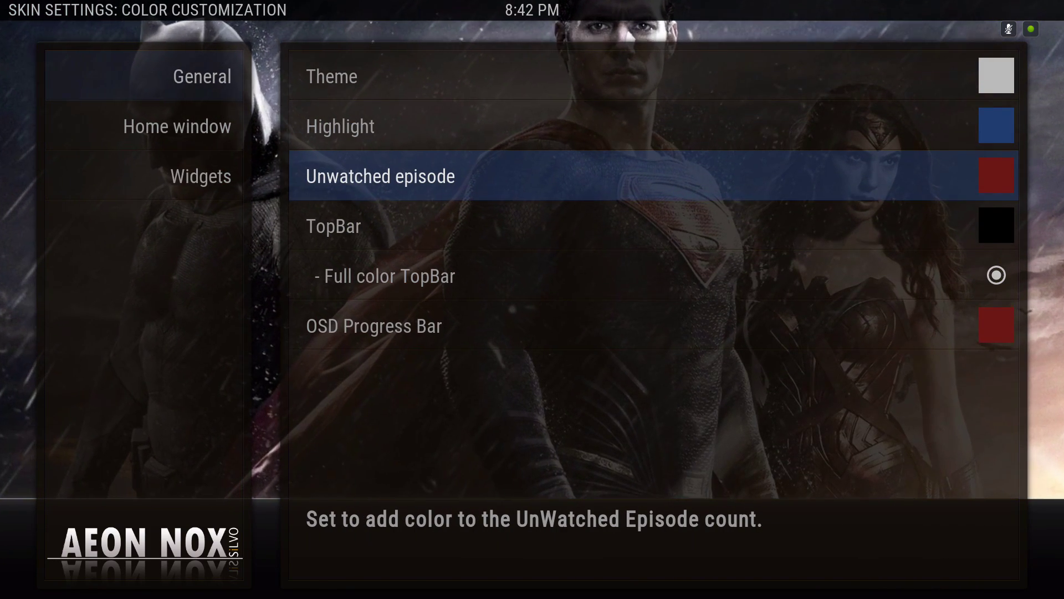
key("Down")
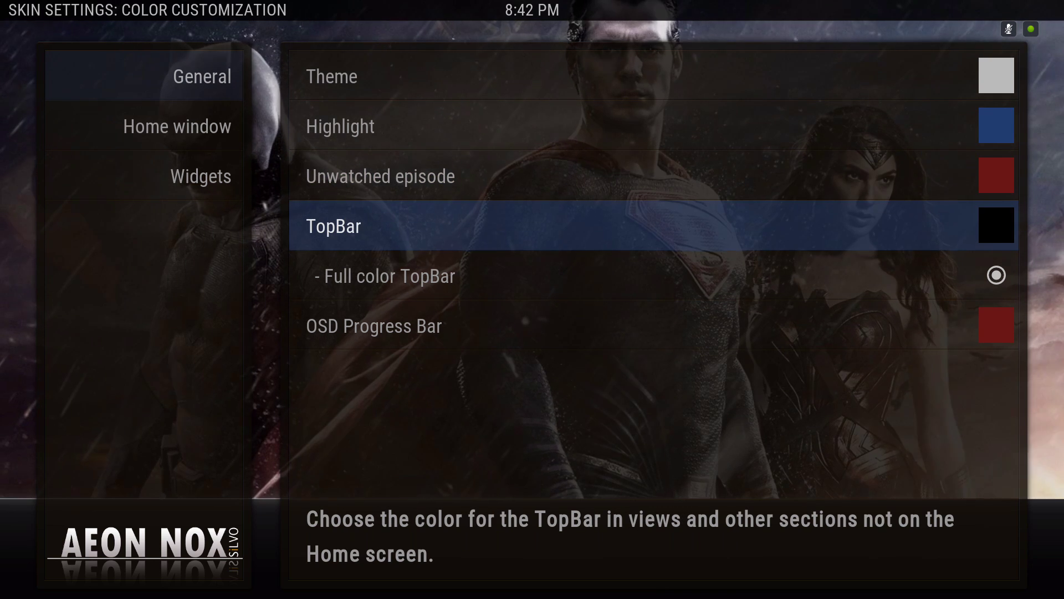
Check the TopBar palette without changing it, review OSD Progress Bar, then select Home window colours.
key("Return")
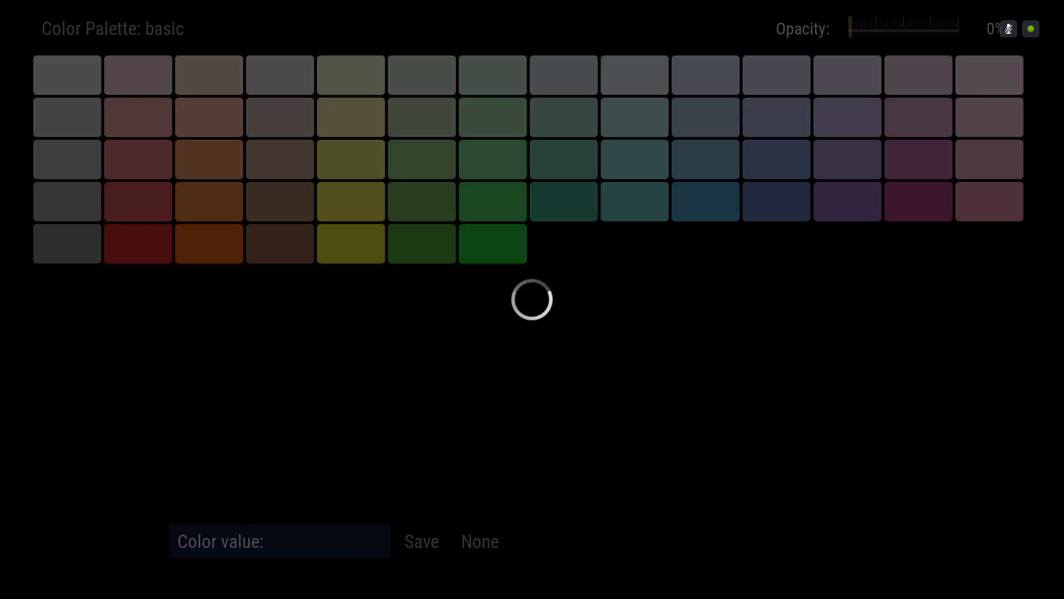
key("Escape")
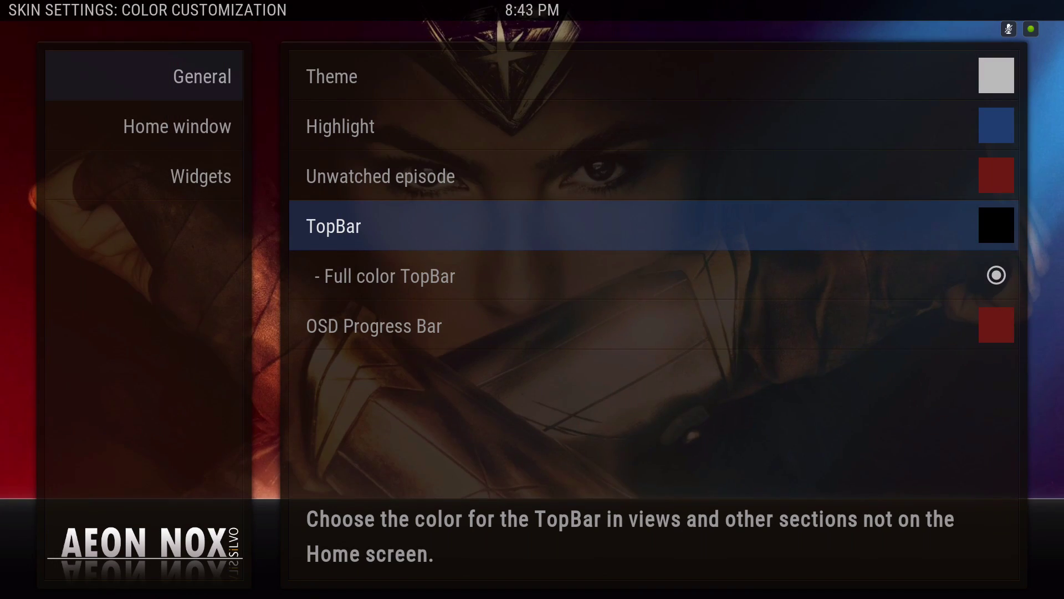
key("Down")
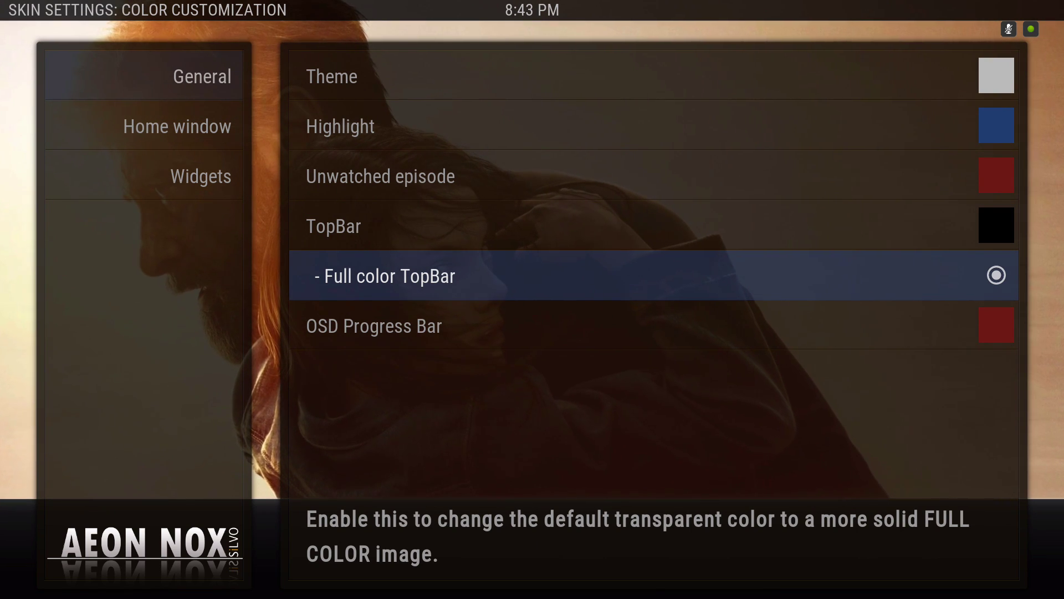
key("Down")
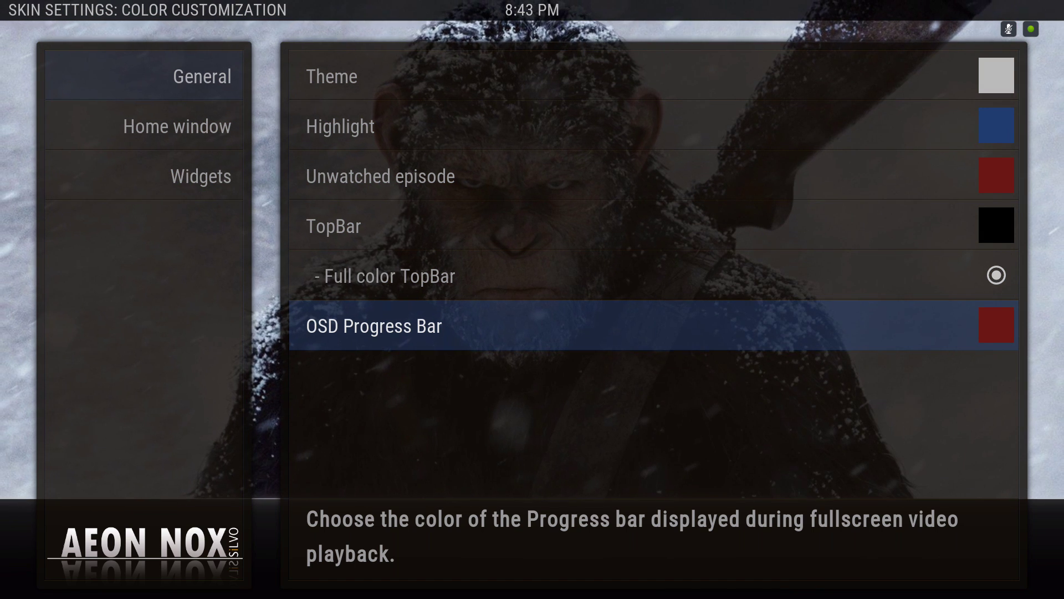
key("Left")
key("Down")
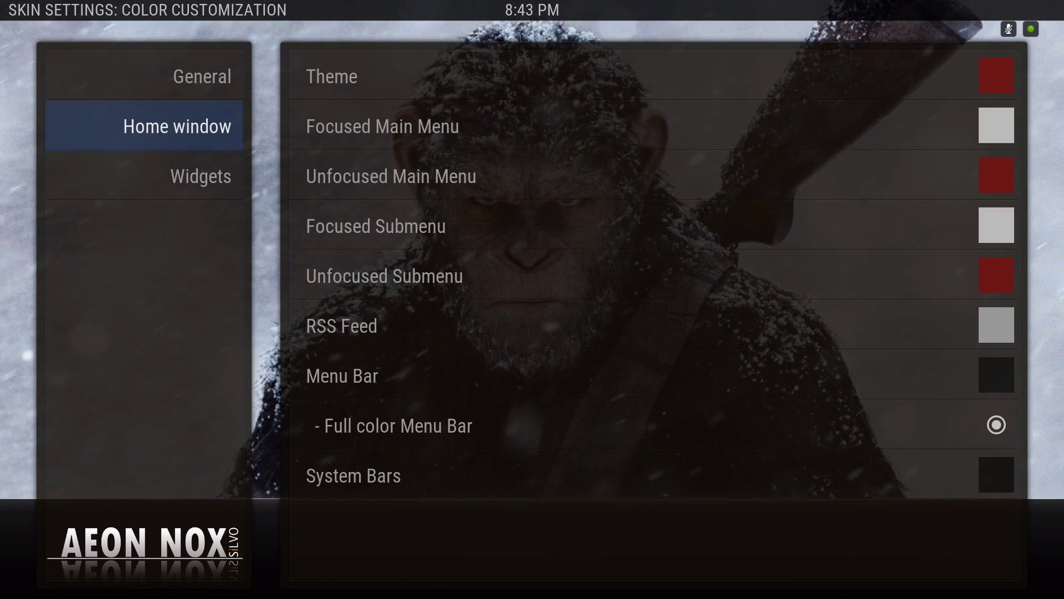
Compare the Focused and Unfocused Main Menu colours, then close colour customization.
key("Right")
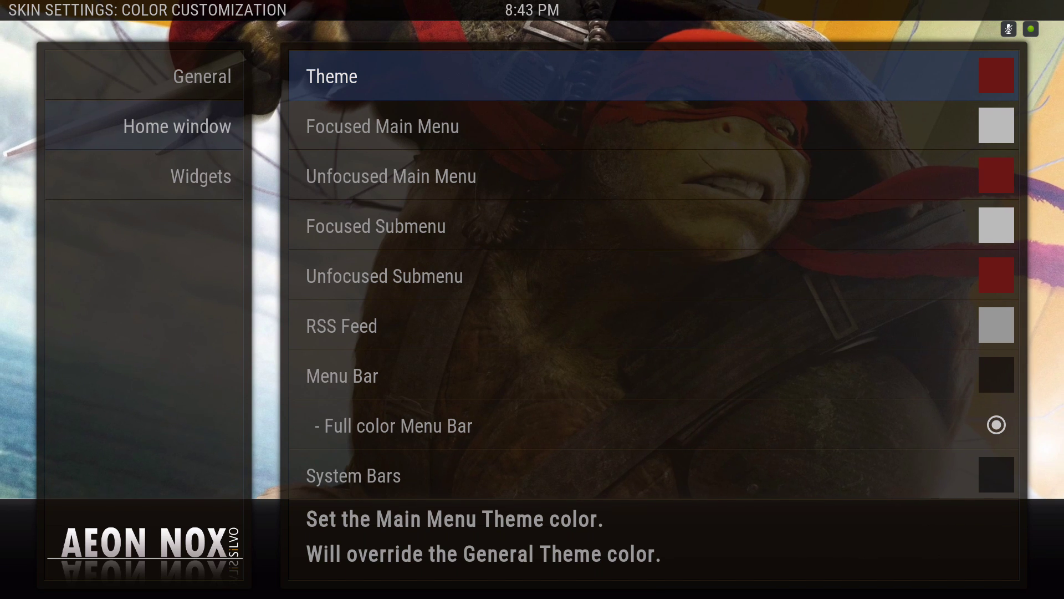
key("Down")
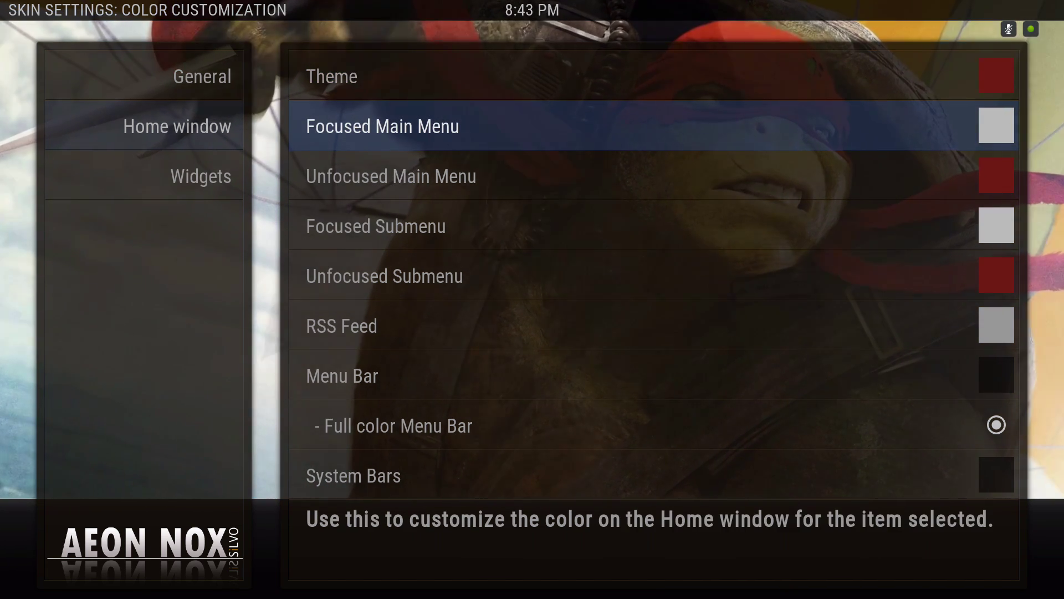
key("Down")
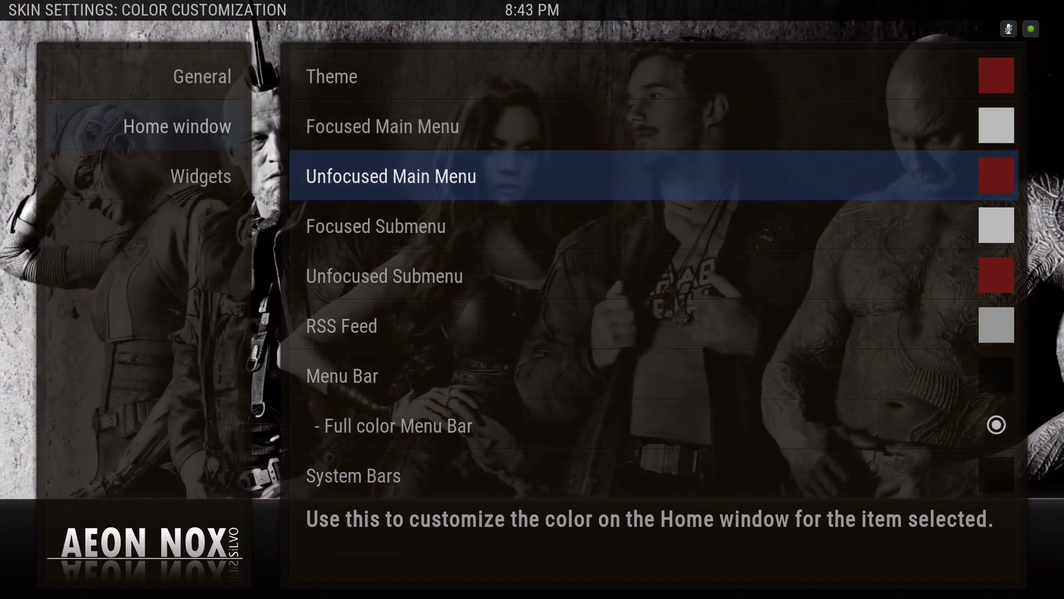
key("Up")
key("Down")
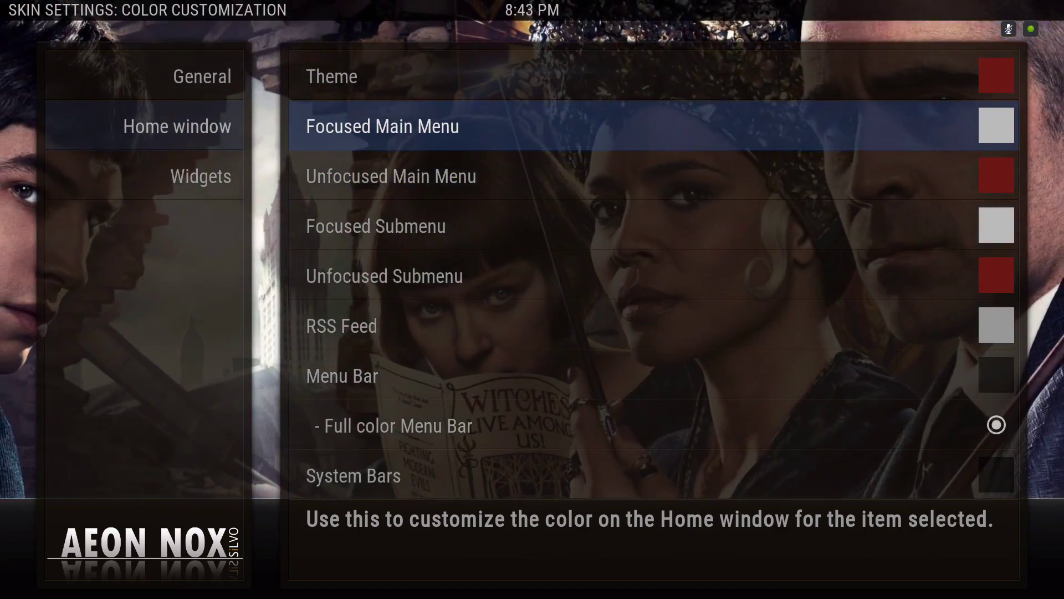
key("Escape")
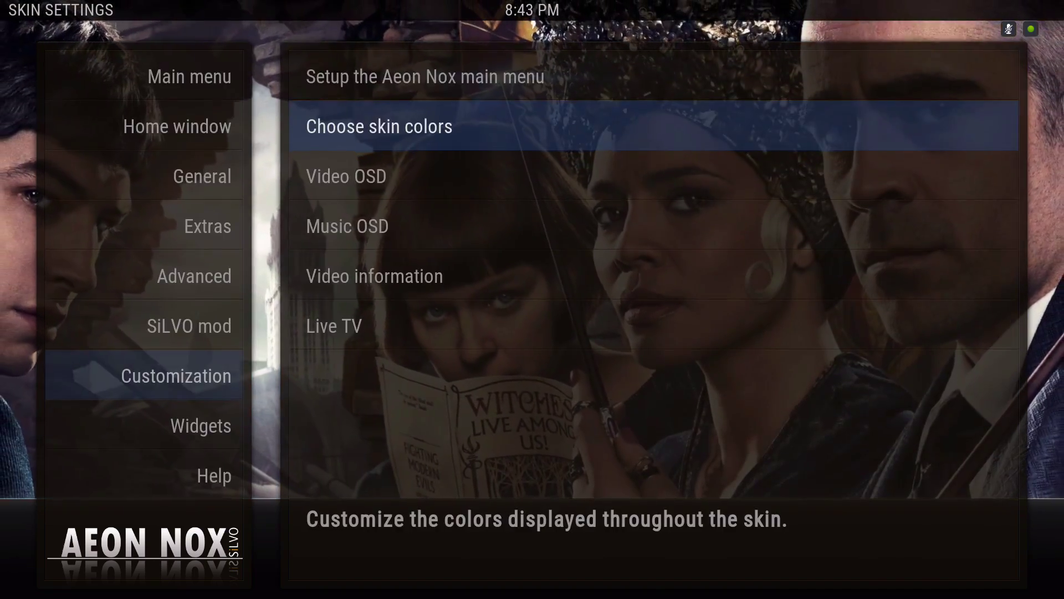
Leave the settings and browse the home menu items POWER, MUSIC, MOVIES and ZEN.
key("Escape")
key("Escape")
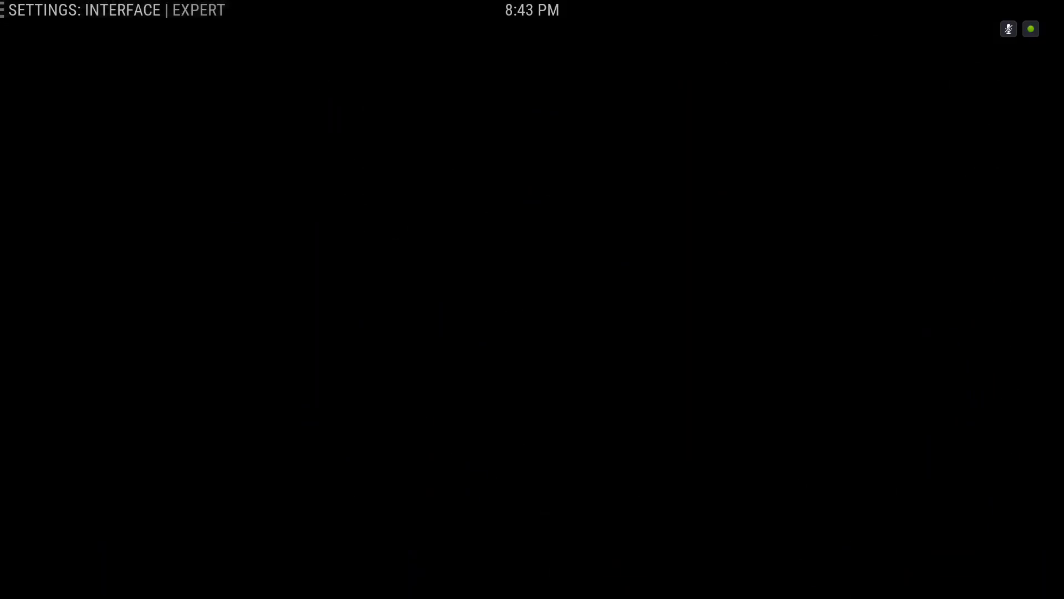
key("Escape")
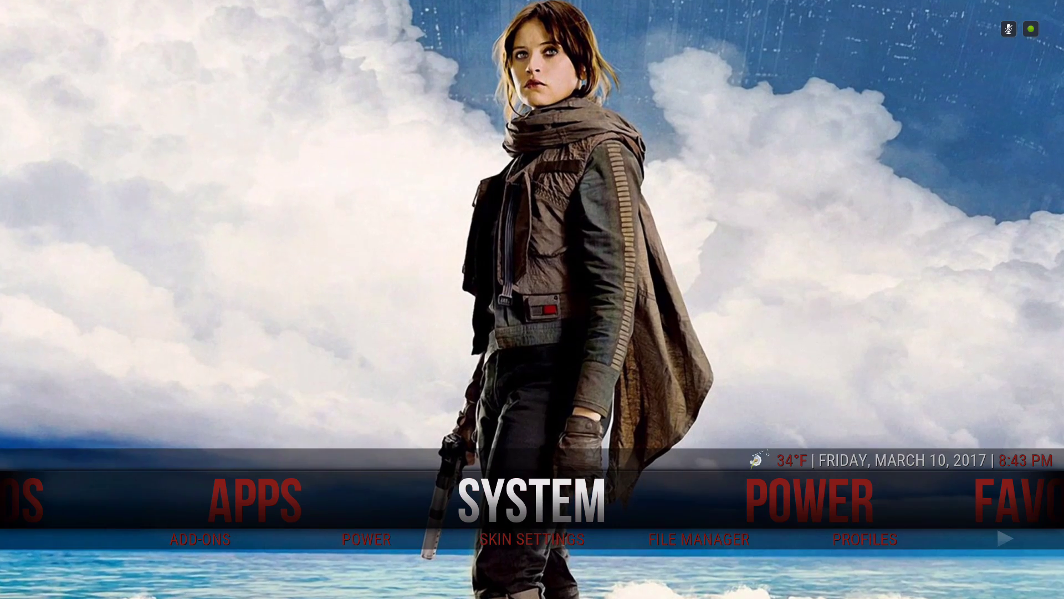
key("Right")
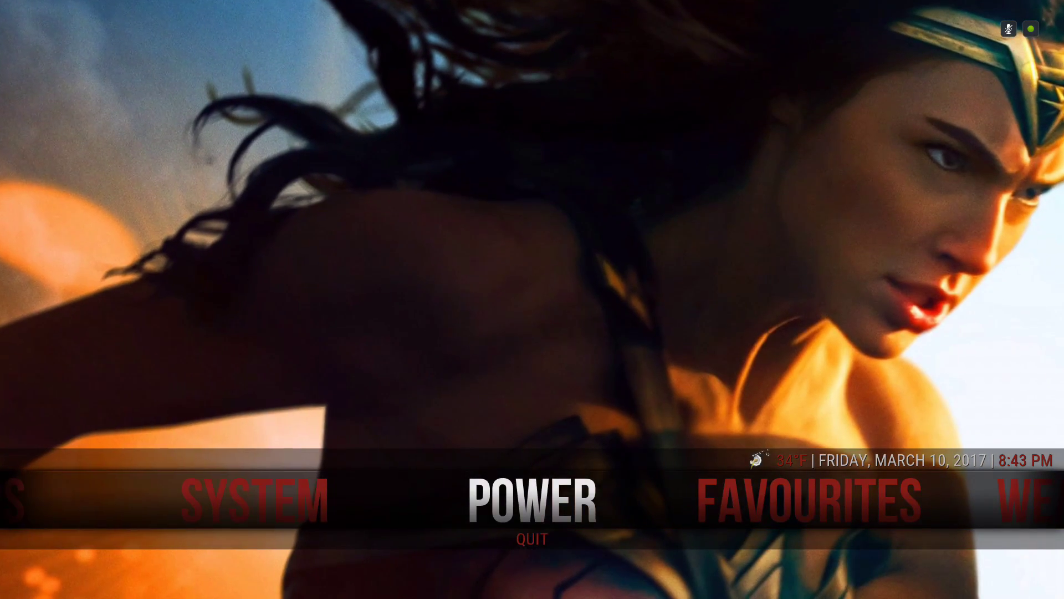
key("Right")
key("Right")
key("Right")
key("Right")
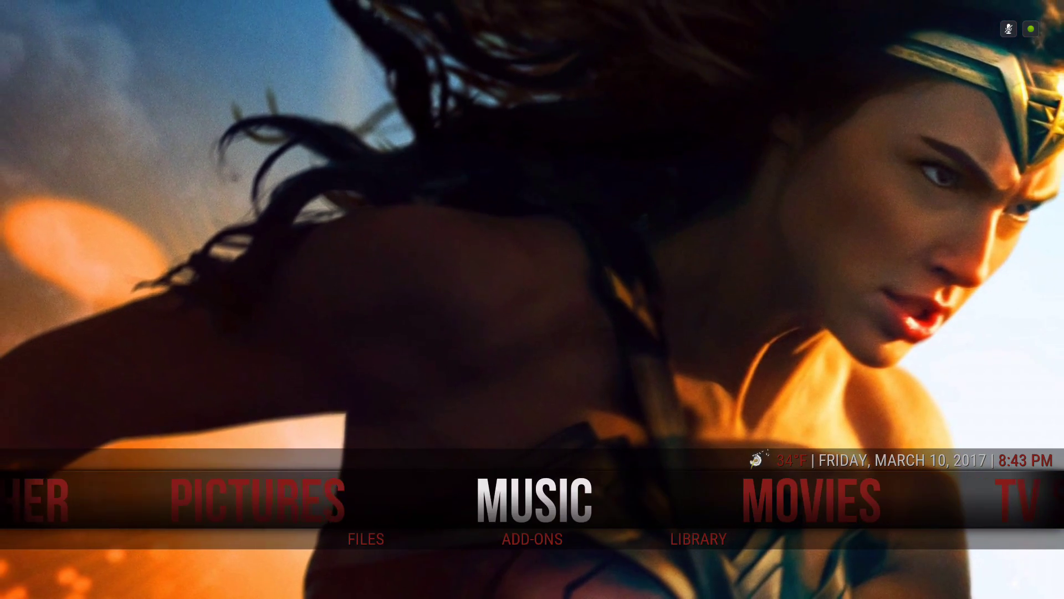
key("Right")
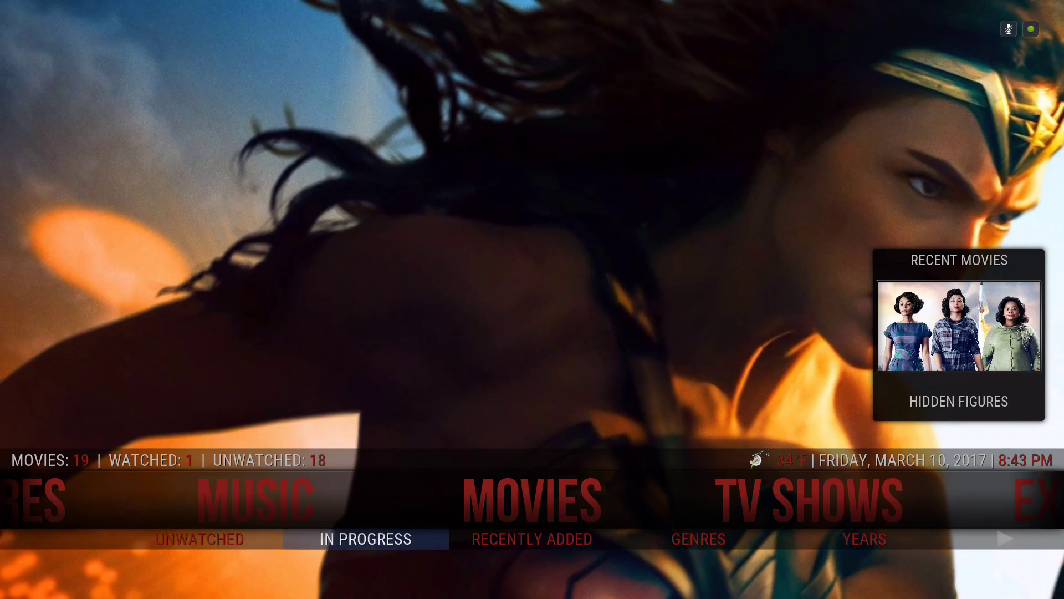
key("Left")
key("Left")
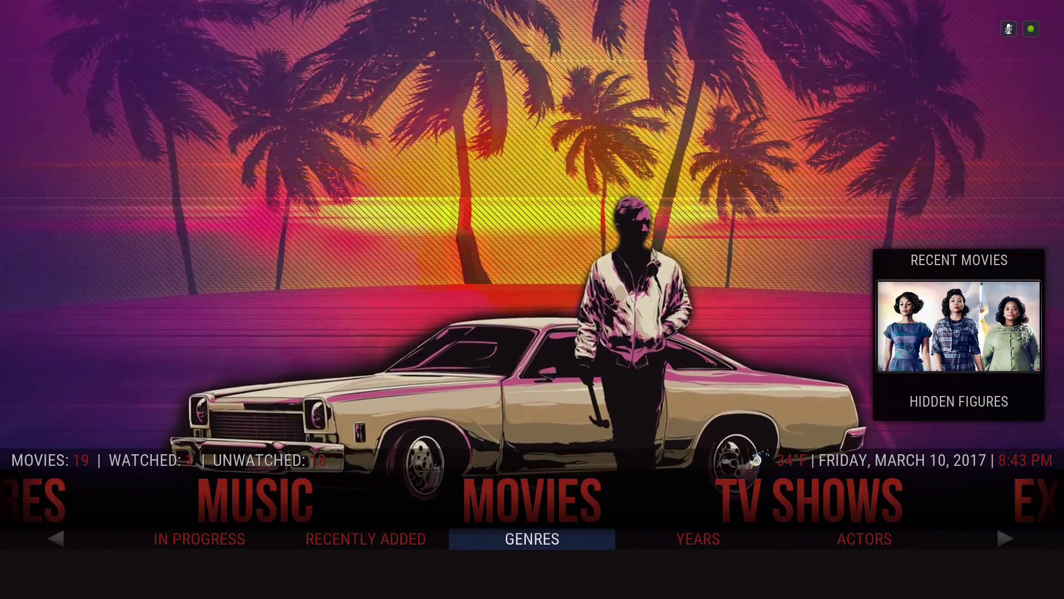
key("Right")
key("Right")
key("Right")
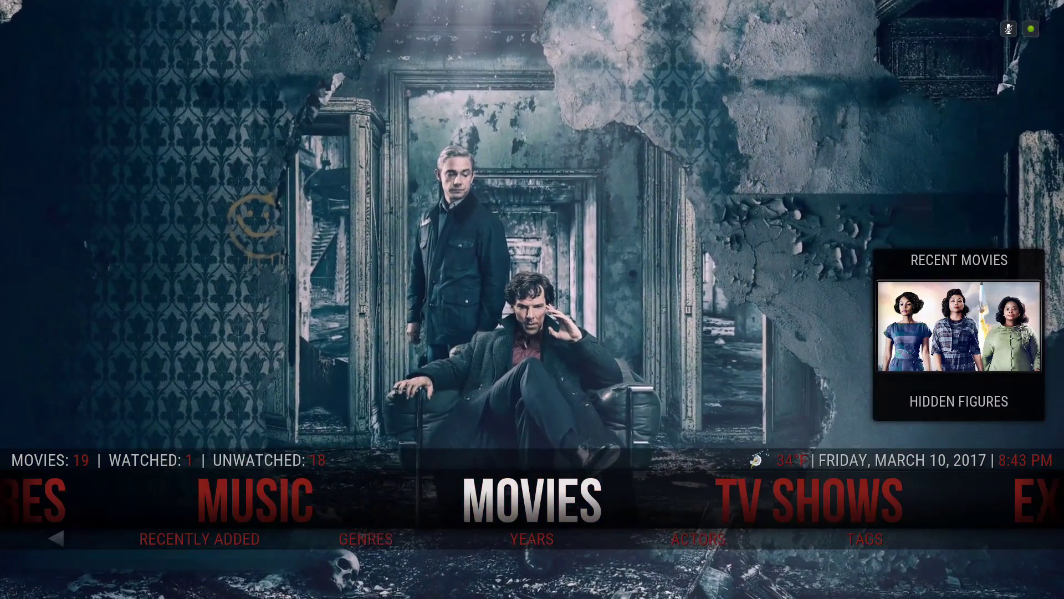
key("Right")
key("Right")
key("Right")
key("Right")
key("Right")
key("Right")
key("Right")
key("Right")
key("Right")
key("Right")
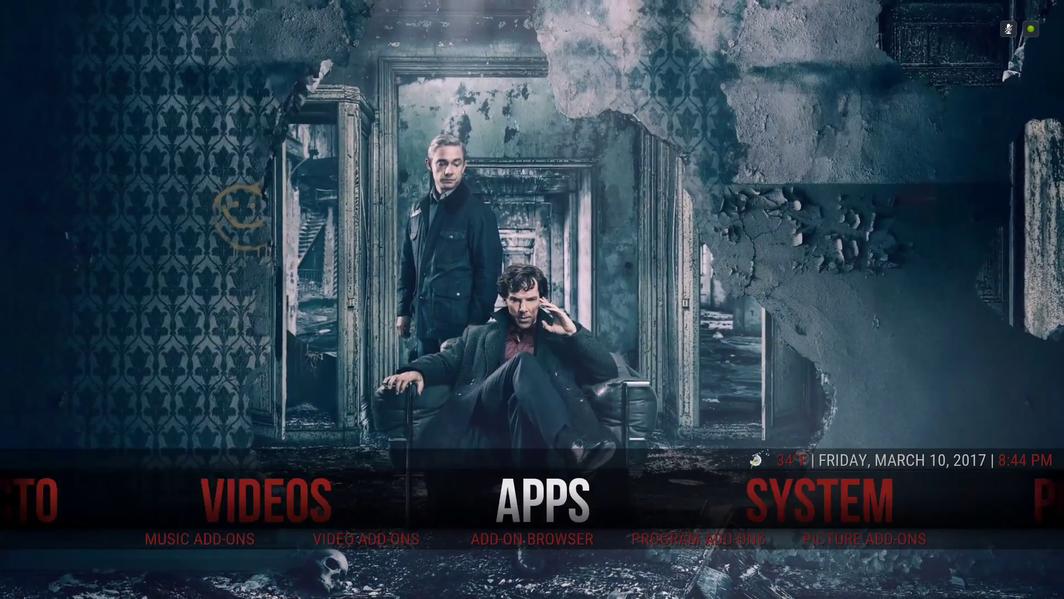
Open Settings > Interface and step down through its categories.
key("Left")
key("Return")
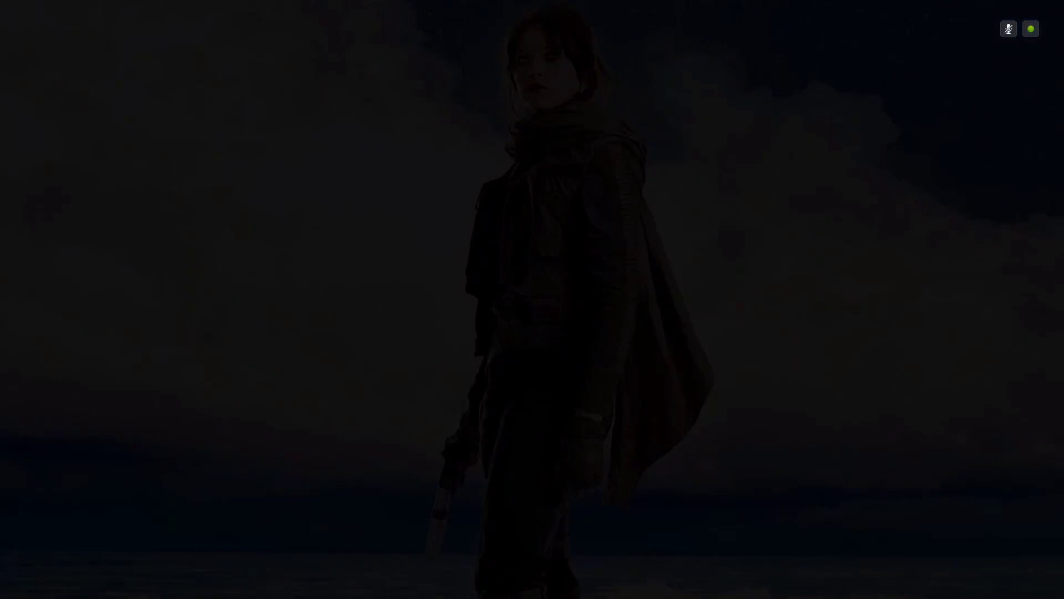
key("Return")
key("Down")
Open Configure skin and go to the skin colour customization page.
key("Left")
key("Up")
key("Right")
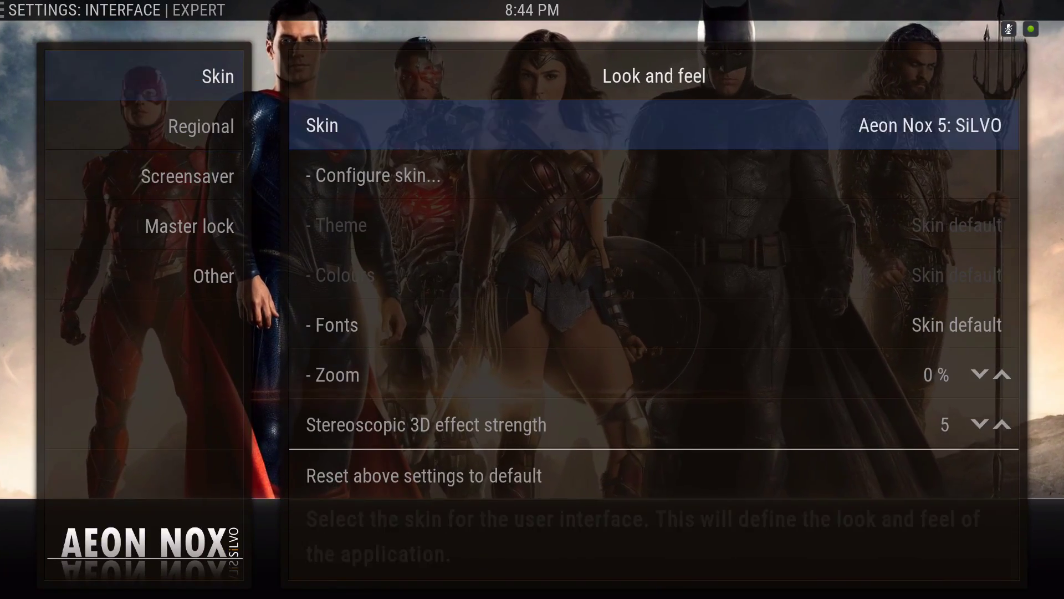
key("Down")
key("Return")
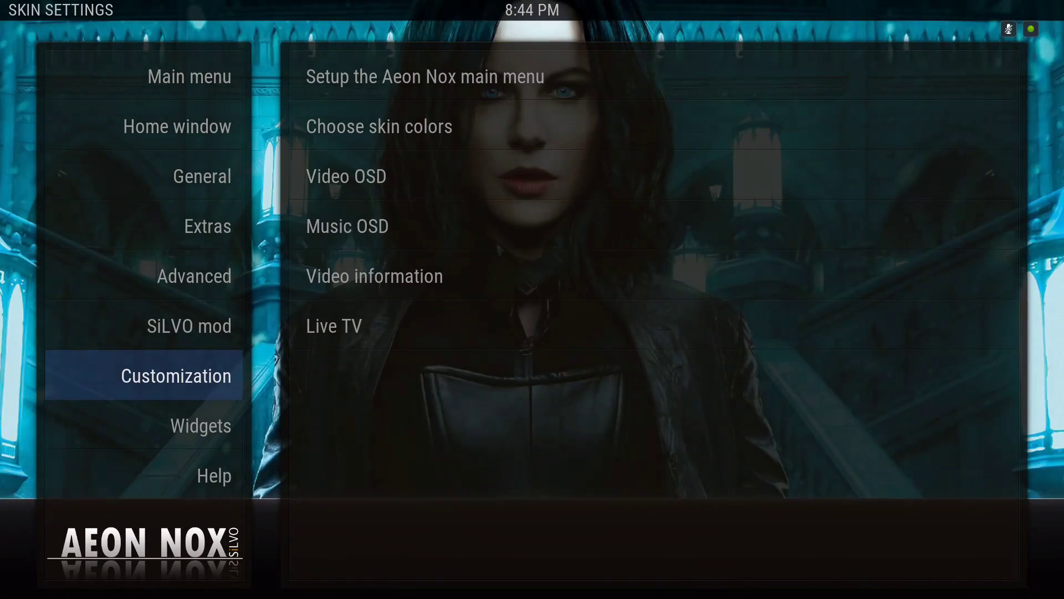
key("Right")
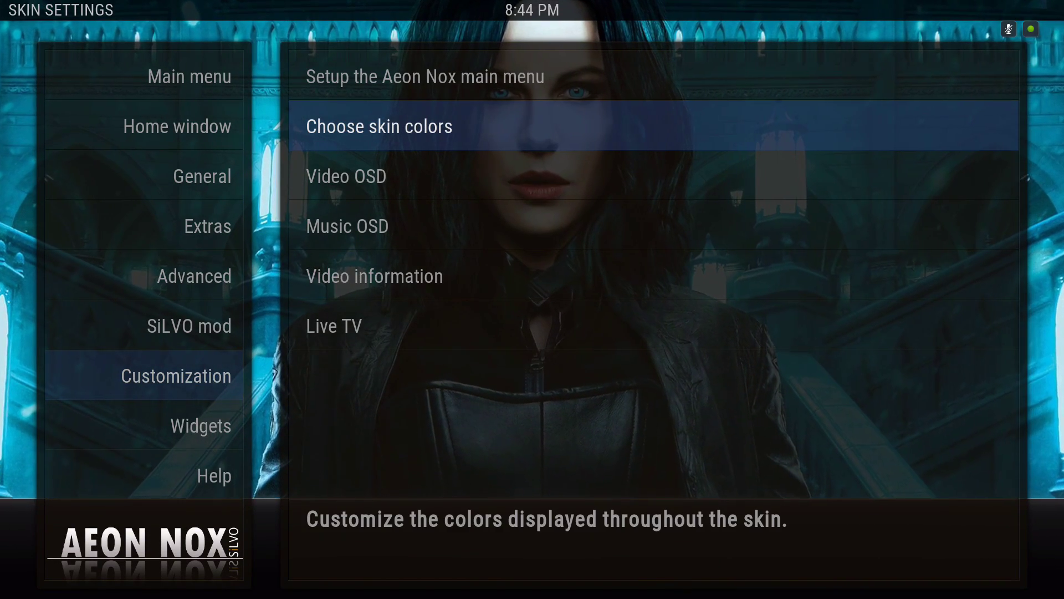
key("Return")
Compare the Home window's Focused and Unfocused Submenu colour entries.
key("Right")
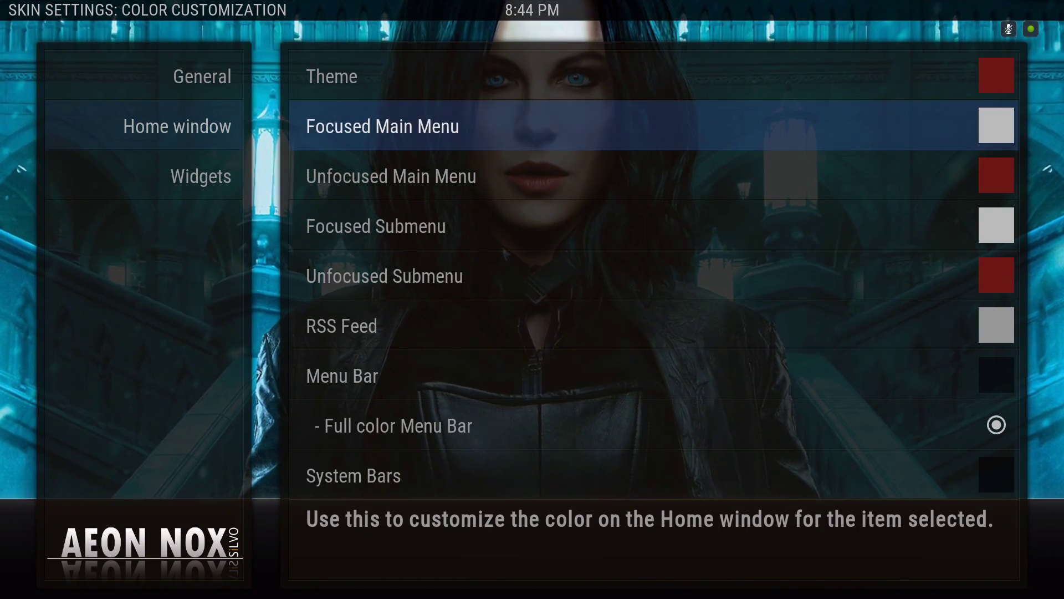
key("Down")
key("Down")
key("Up")
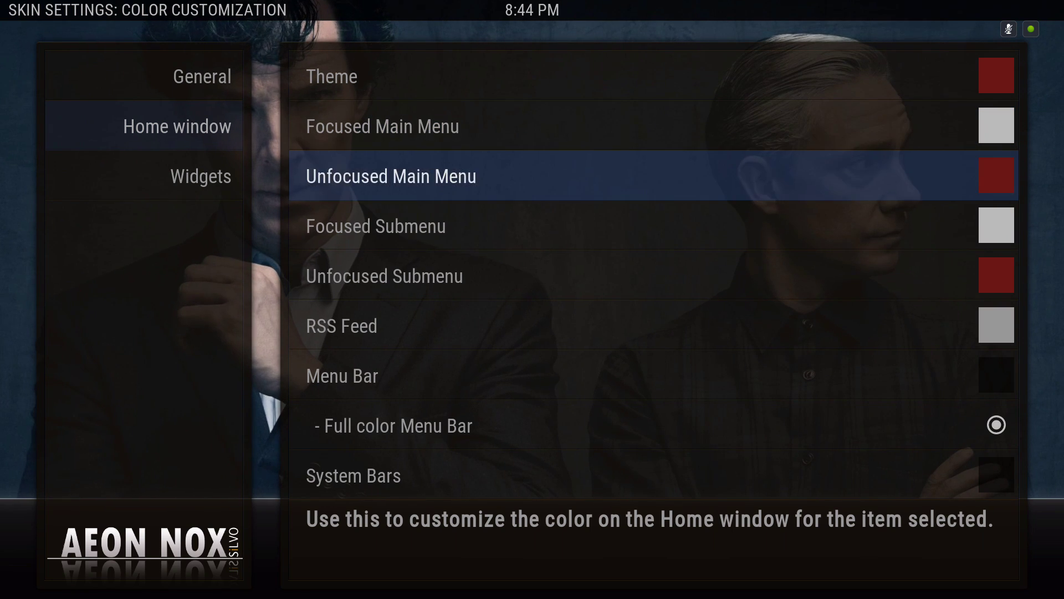
key("Down")
key("Down")
key("Up")
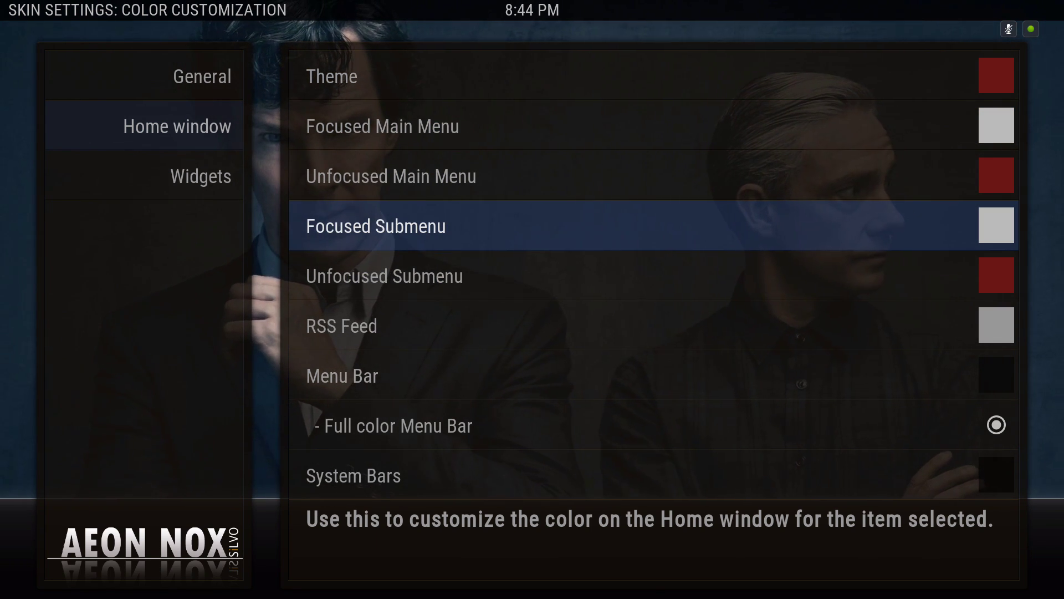
key("Down")
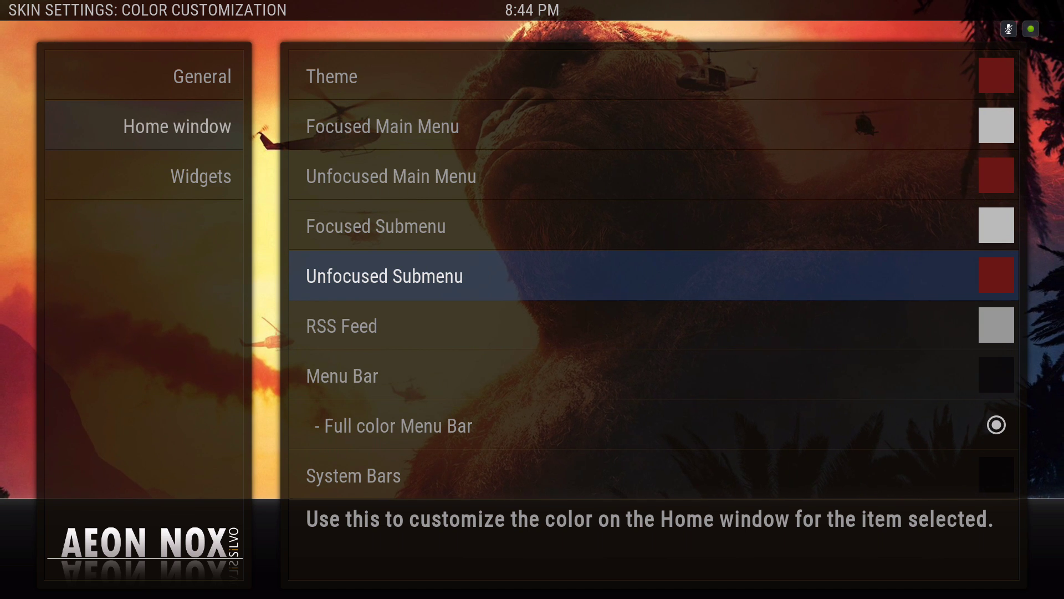
key("Up")
key("Down")
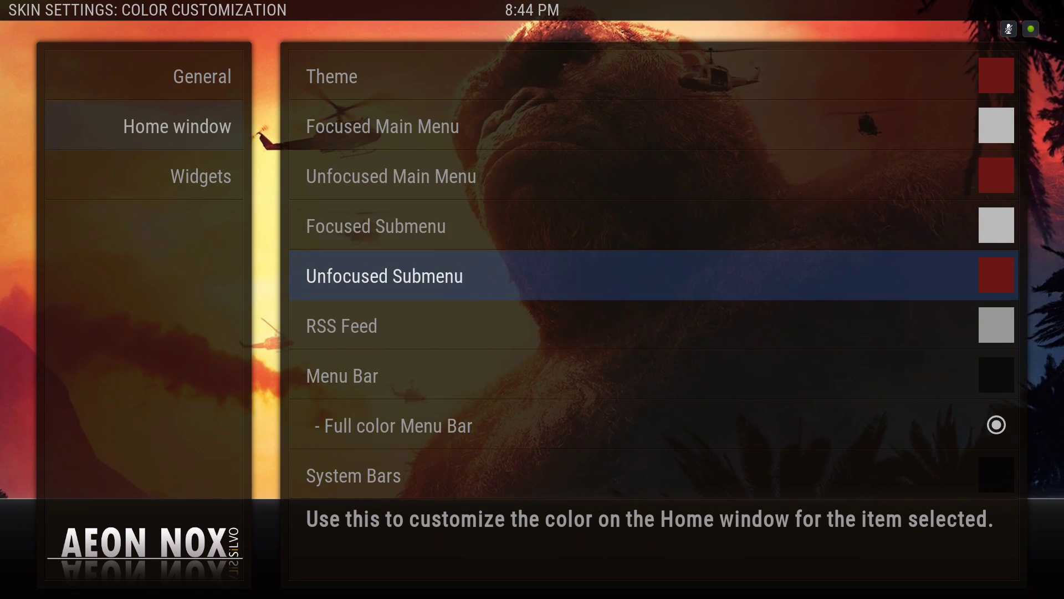
key("Up")
key("Down")
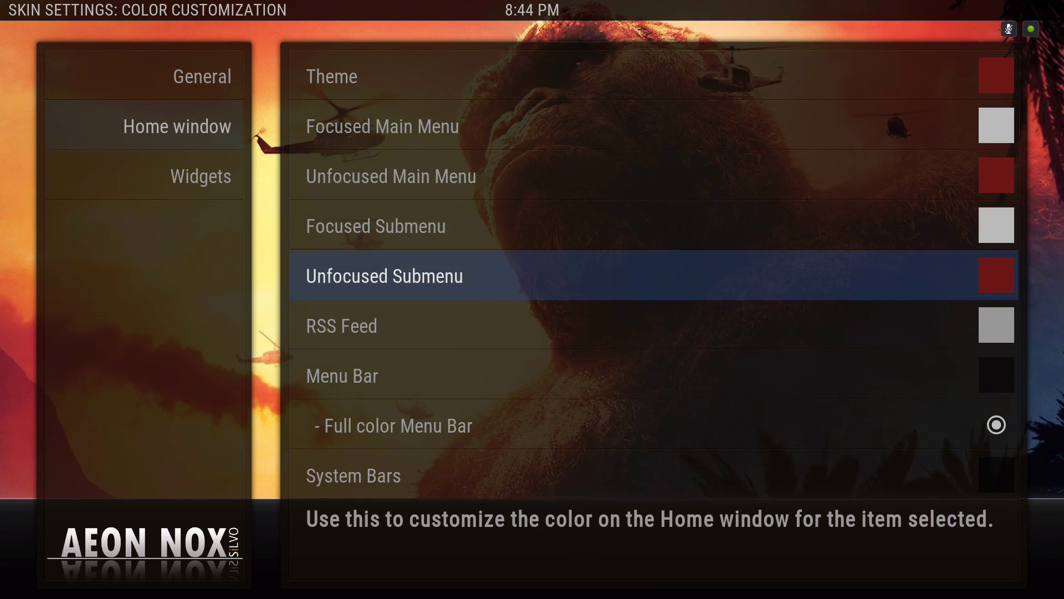
Open the Menu Bar colour palette, showing value 81000000.
key("Down")
key("Down")
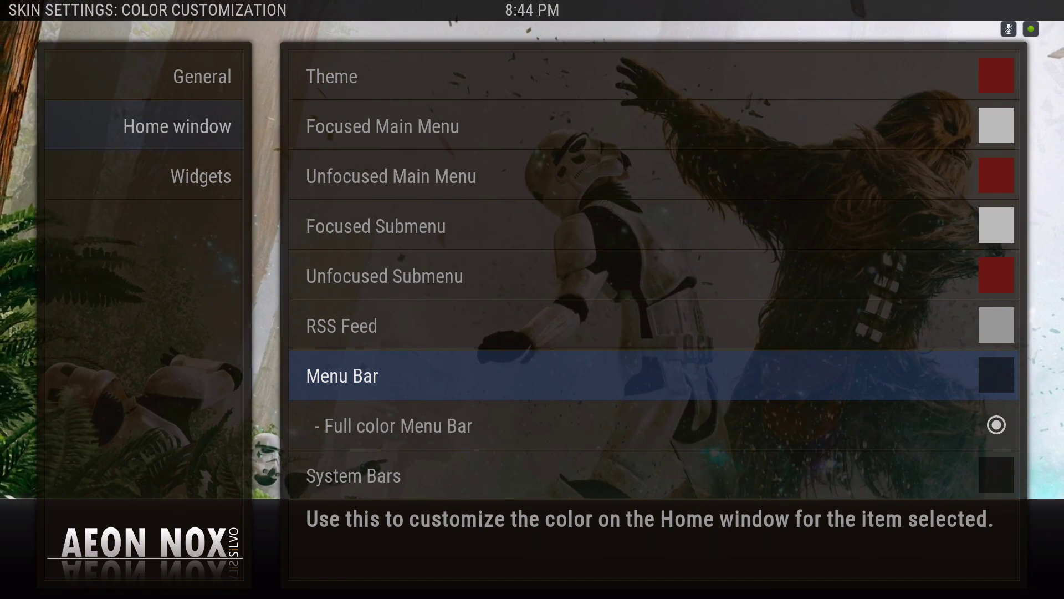
key("Return")
key("Up")
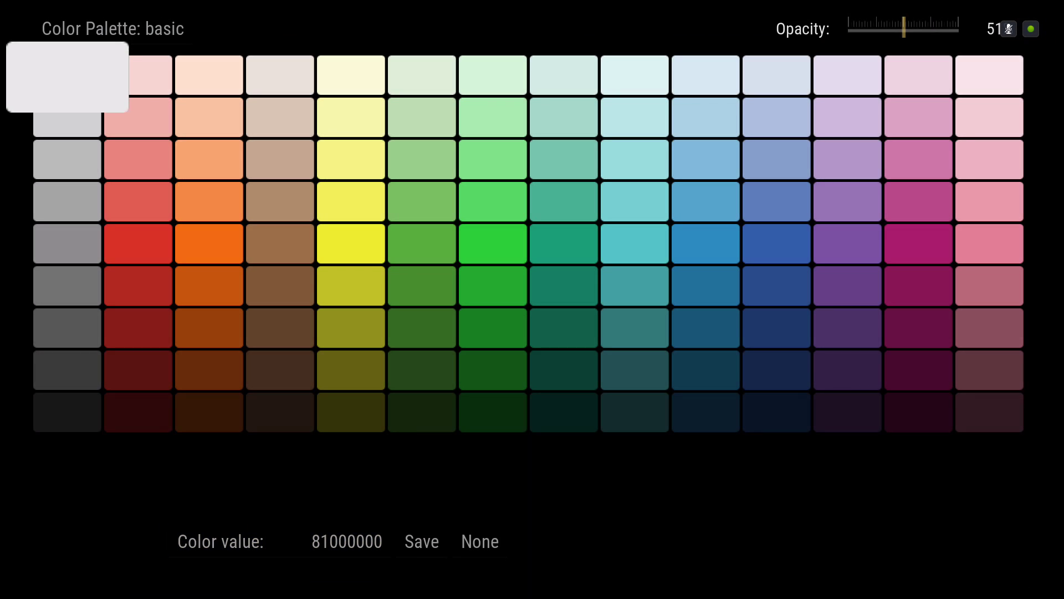
Switch the colour picker from the basic palette to material-design.
key("Up")
key("Return")
key("Down")
key("Down")
key("Down")
key("Return")
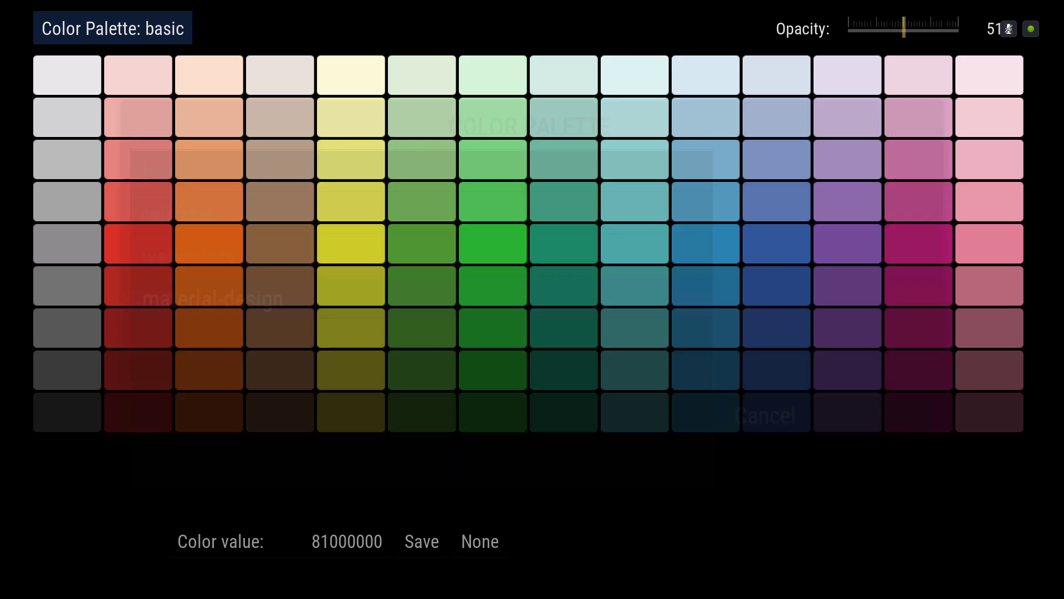
key("Down")
key("Down")
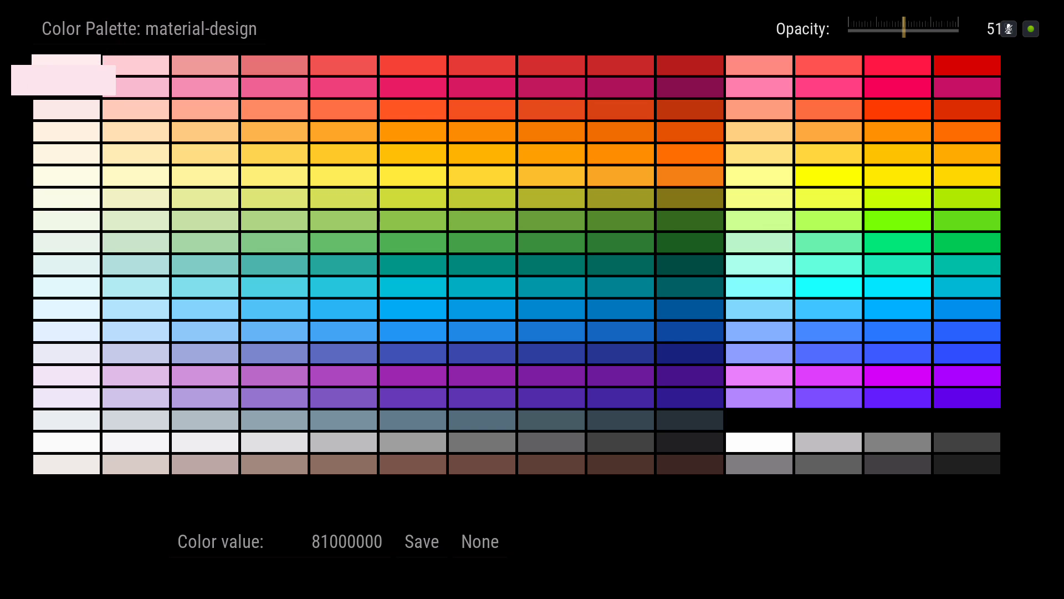
Browse the material-design swatches and opacity, then close leaving Menu Bar at 81000000.
key("Right")
key("Right")
key("Right")
key("Right")
key("Right")
key("Right")
key("Right")
key("Right")
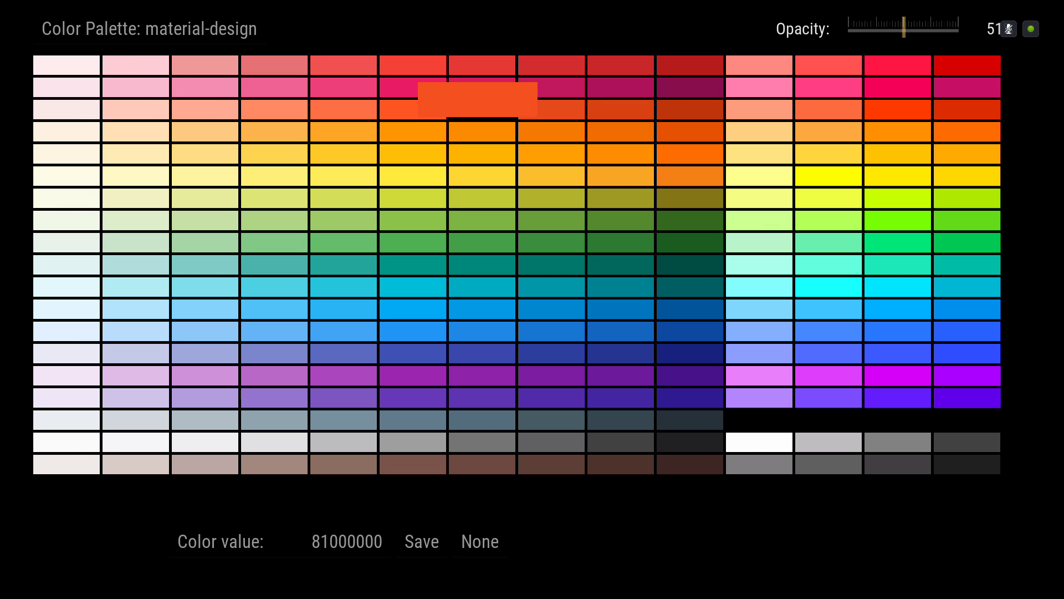
key("Right")
key("Right")
key("Right")
key("Right")
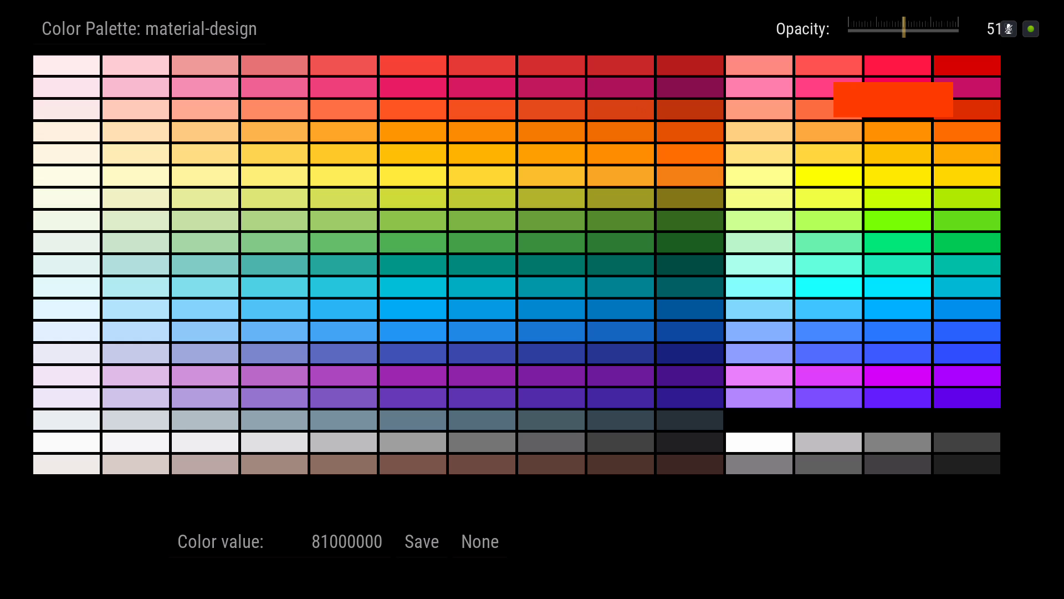
key("Up")
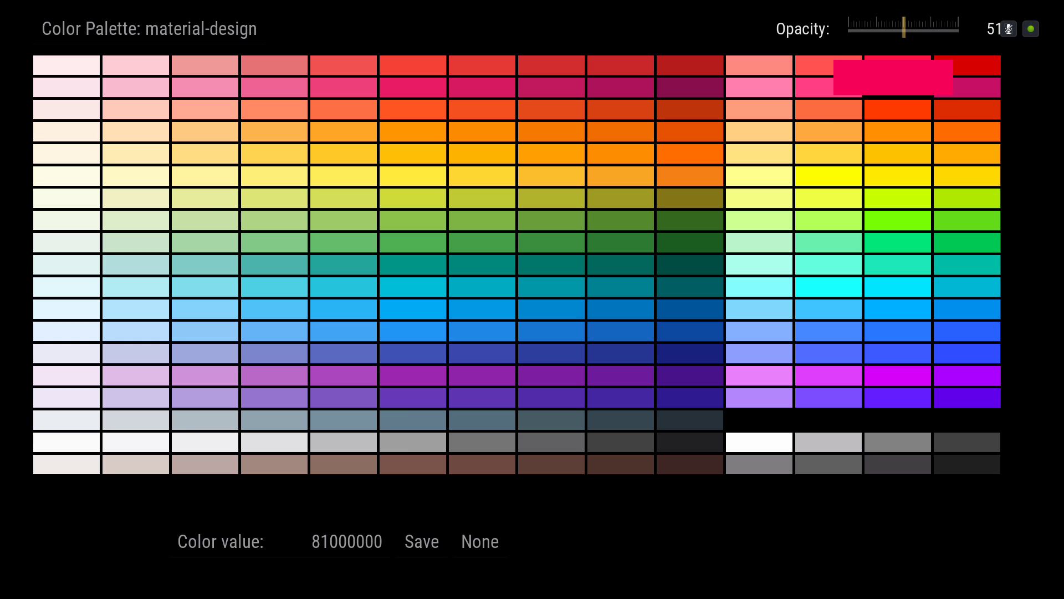
key("Down")
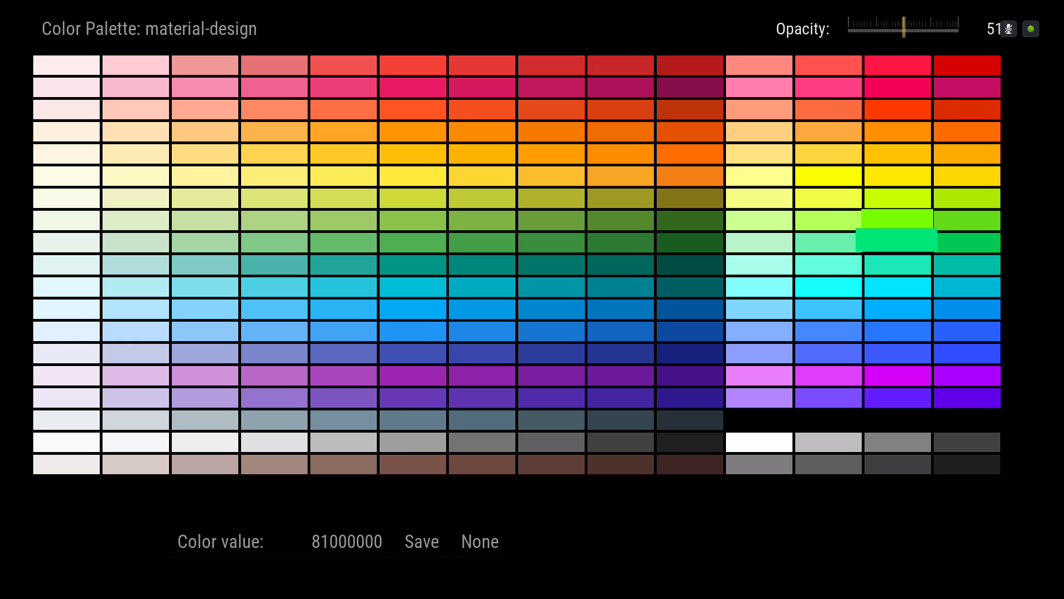
key("Down")
key("Down")
key("Down")
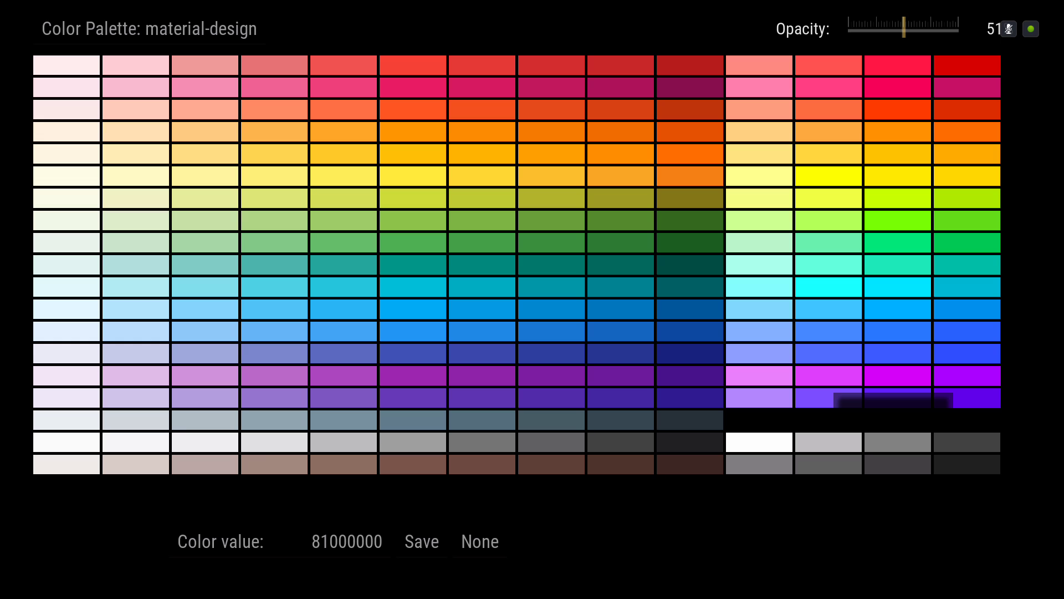
key("Up")
key("Up")
key("Up")
key("Up")
key("Up")
key("Up")
key("Up")
key("Up")
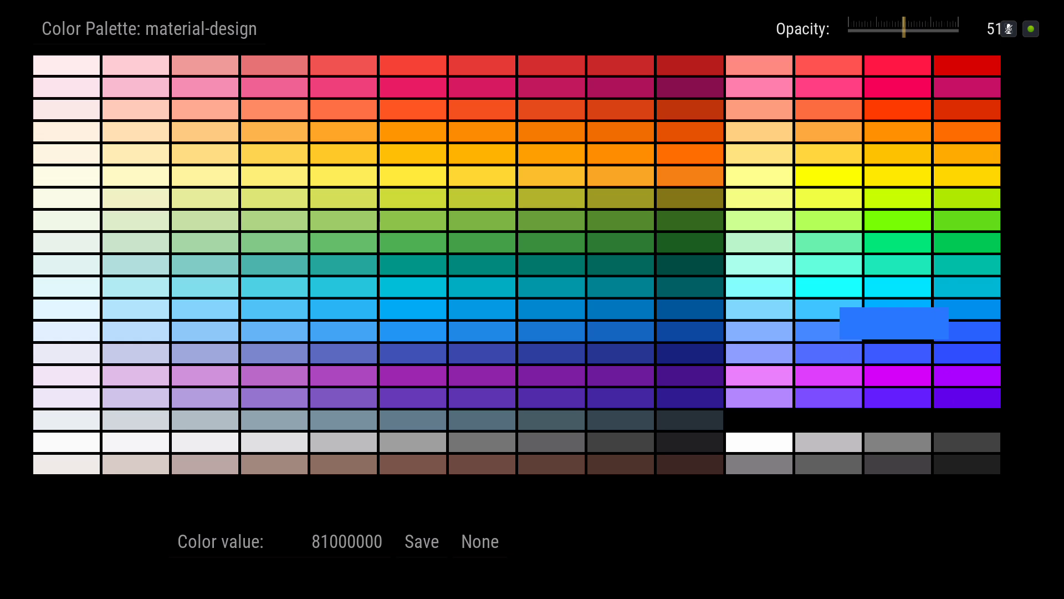
key("Up")
key("Up")
key("Up")
key("Up")
key("Up")
key("Up")
key("Up")
key("Up")
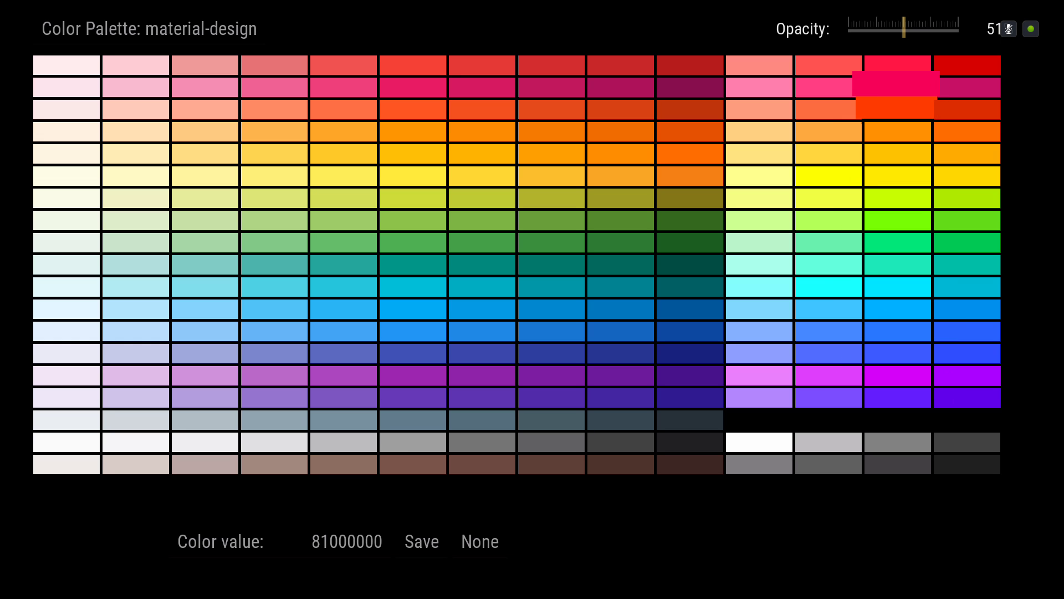
key("Right")
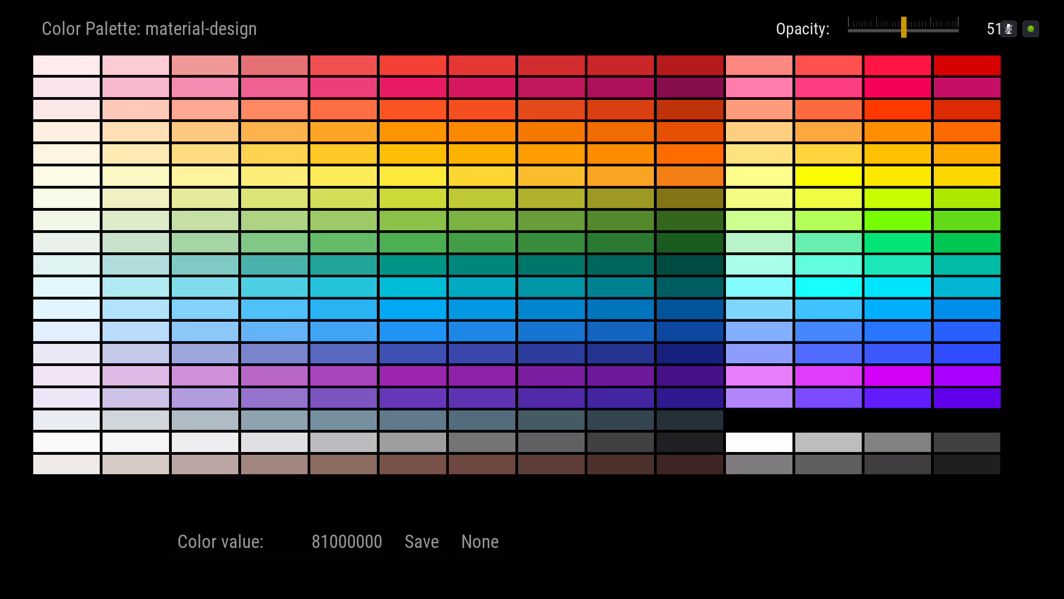
key("Escape")
Review the System Bars and full-colour Menu Bar and System Bars options.
key("Down")
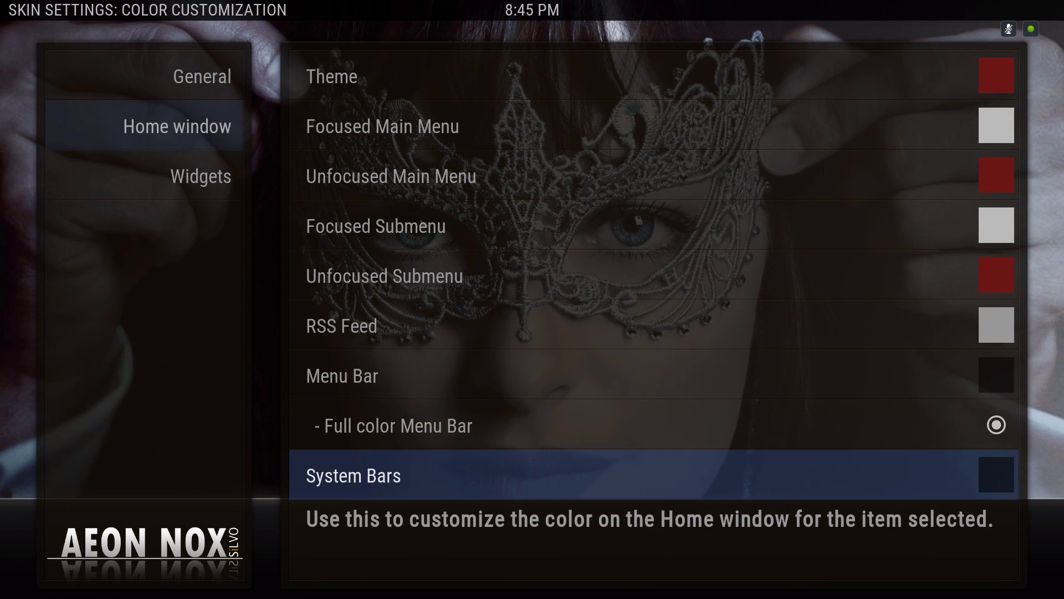
key("Down")
key("Up")
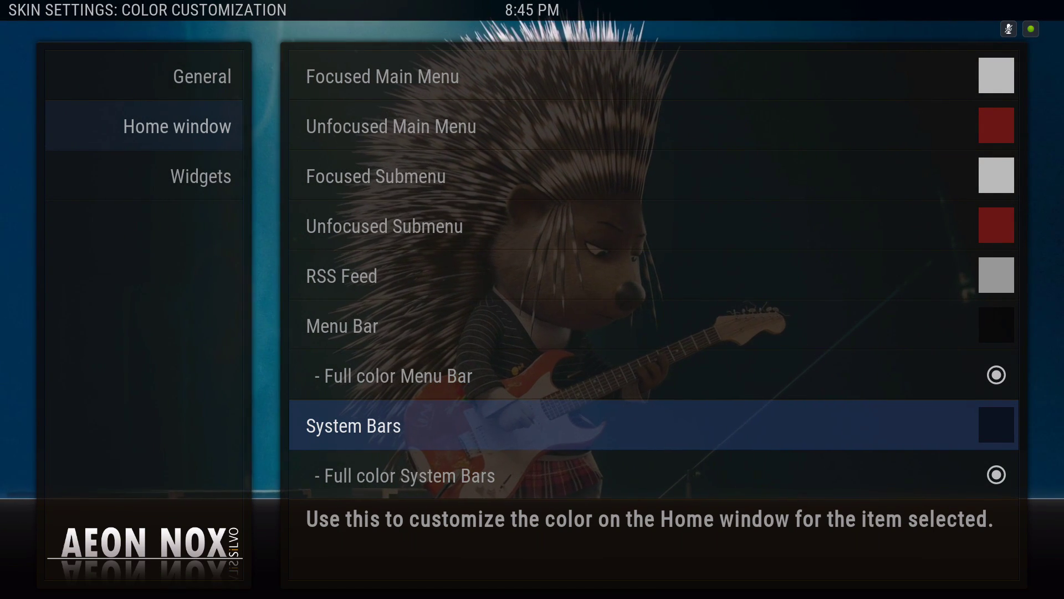
key("Down")
key("Up")
key("Up")
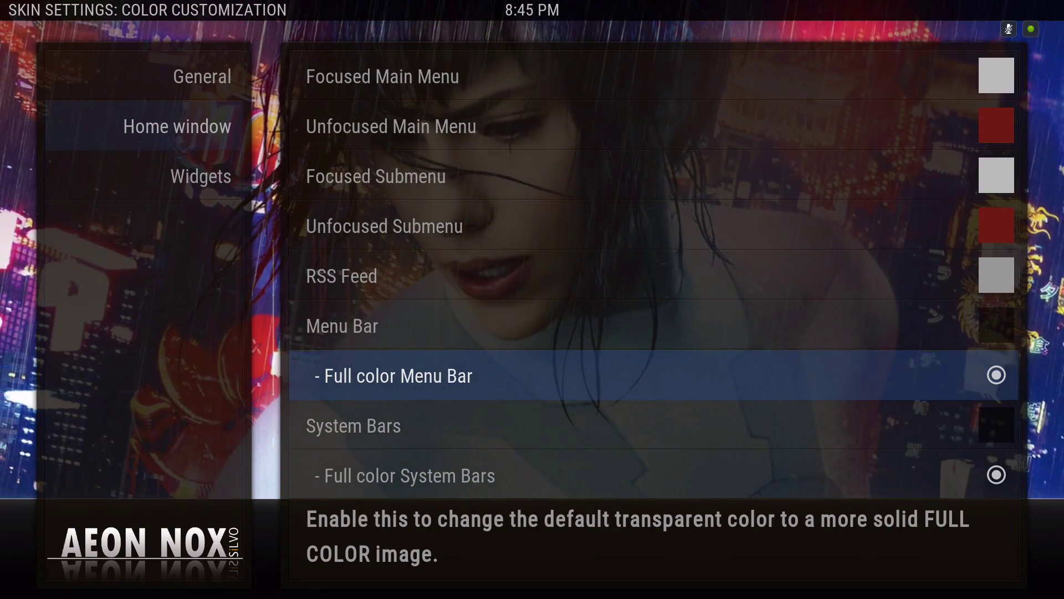
key("Down")
key("Down")
key("Down")
key("Up")
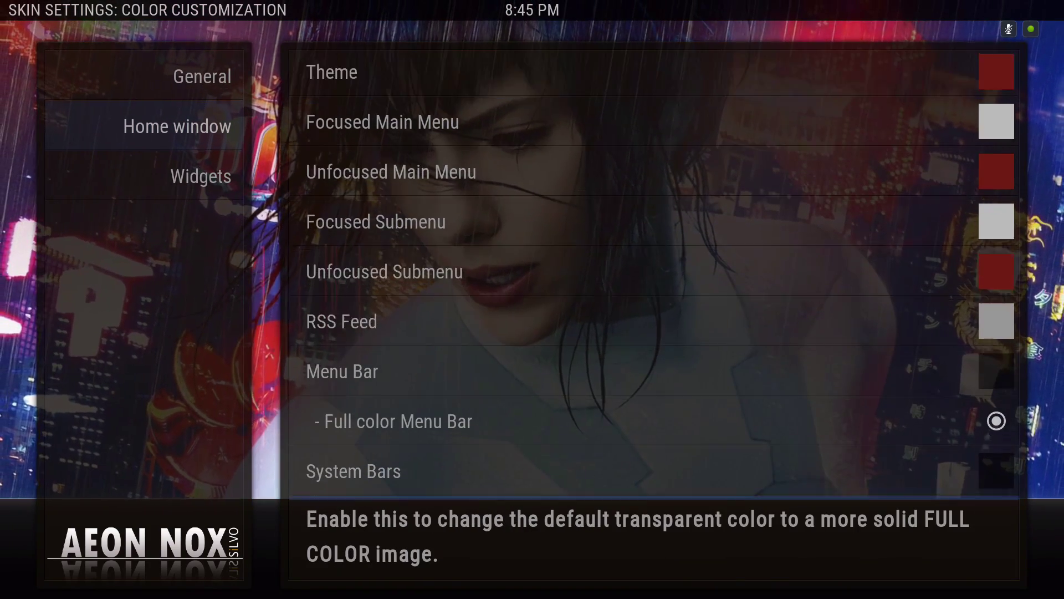
key("Left")
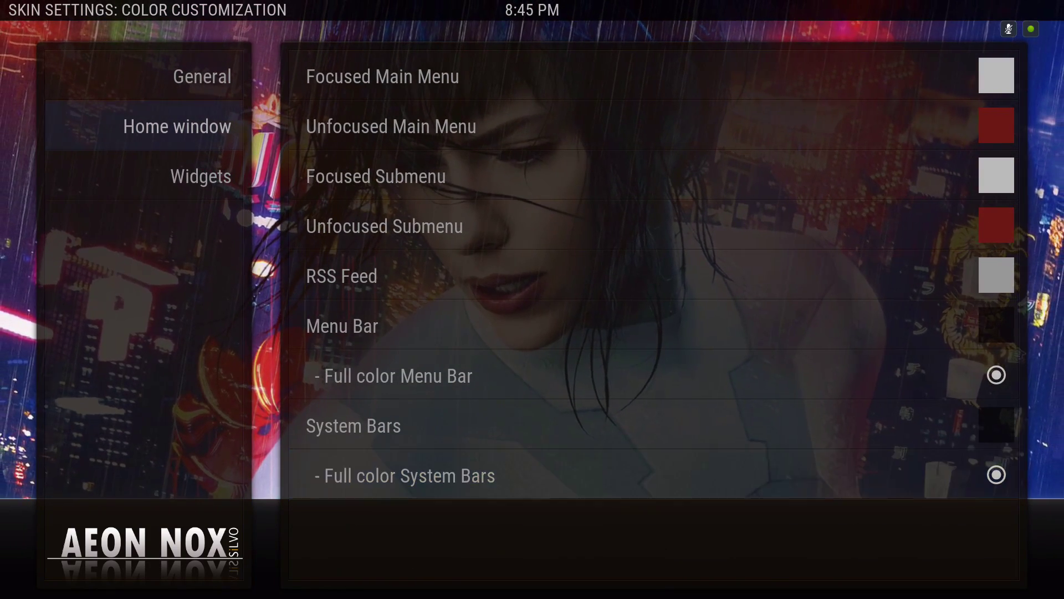
Check the widget Highlight and Background colours, then close colour customization.
key("Down")
key("Right")
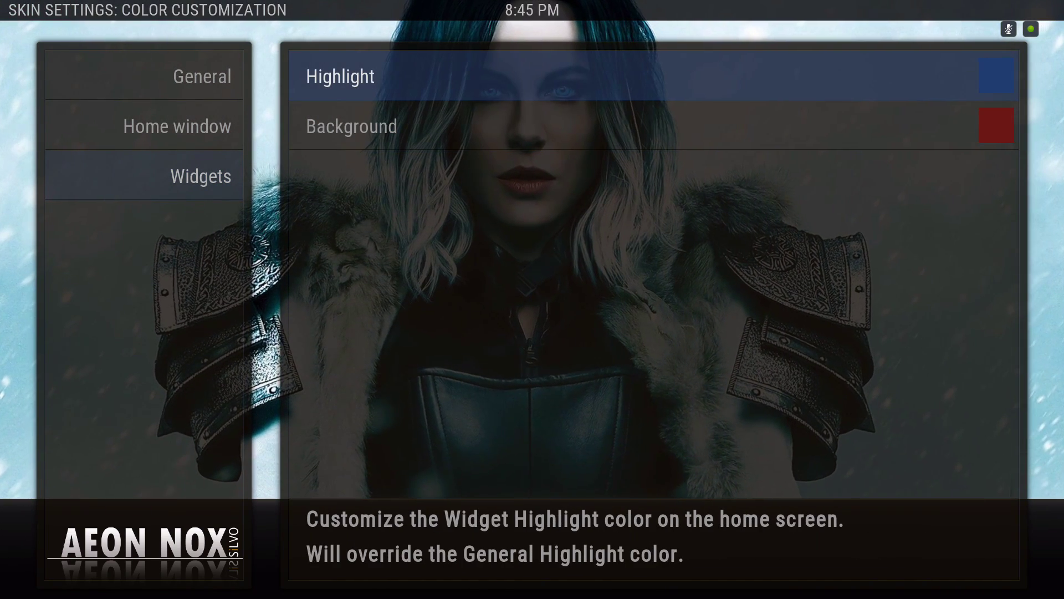
key("Down")
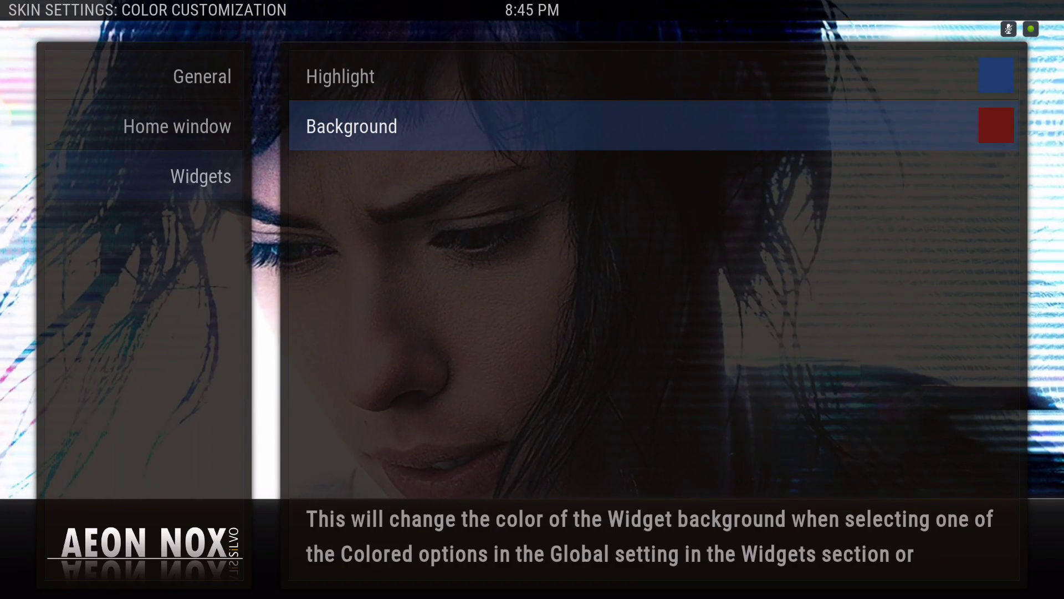
key("Left")
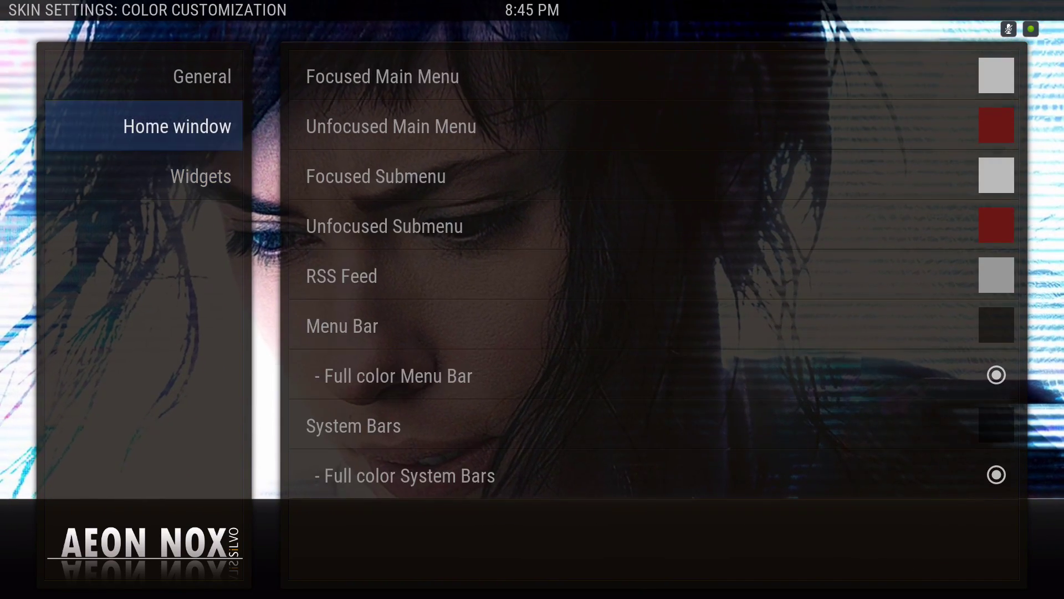
key("Escape")
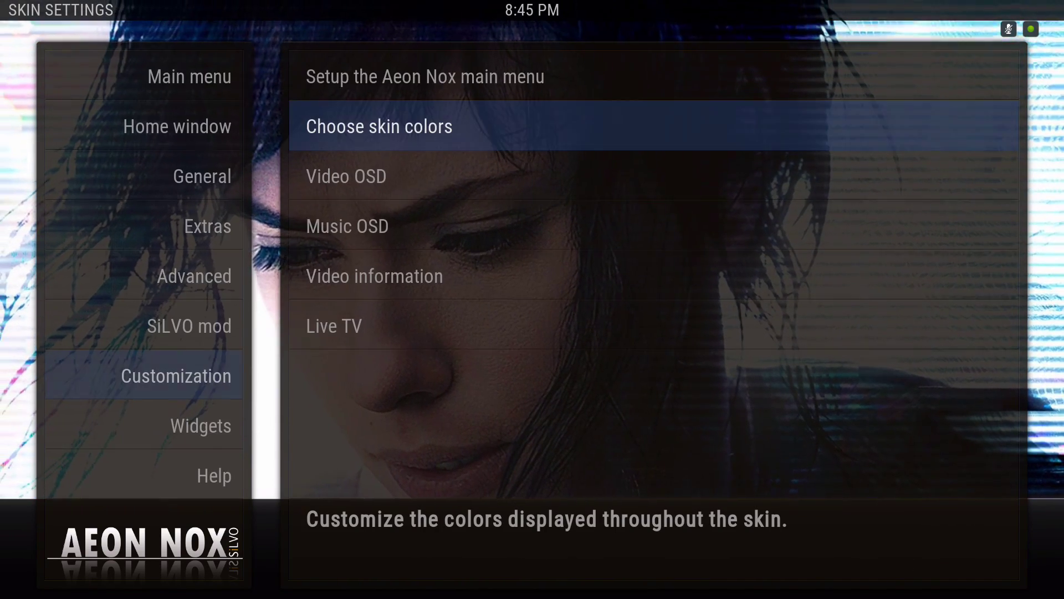
Set the Aeon Nox main menu horizontal position to Center and return home.
key("Left")
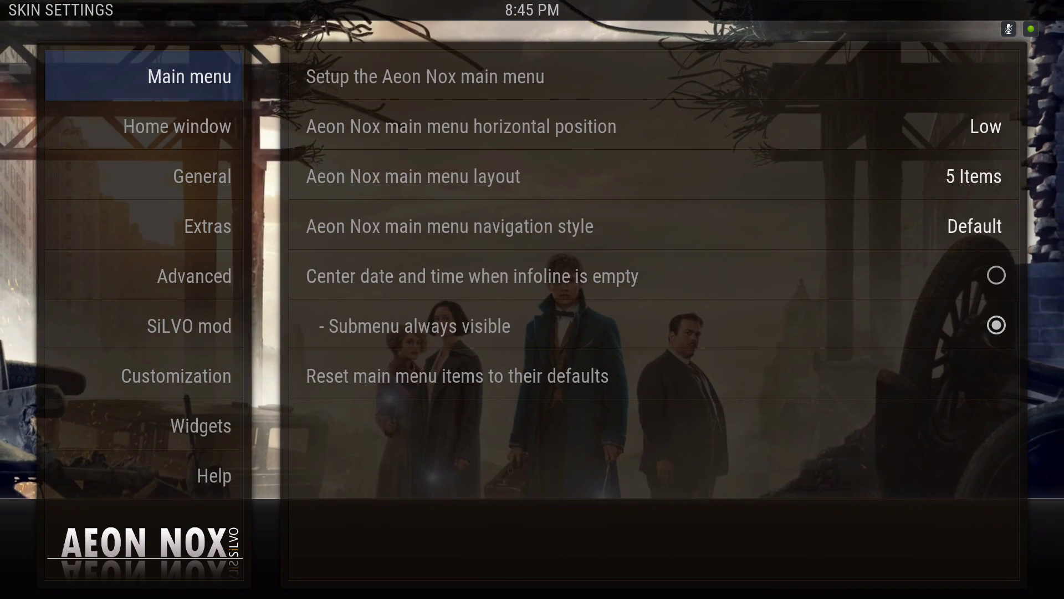
key("Right")
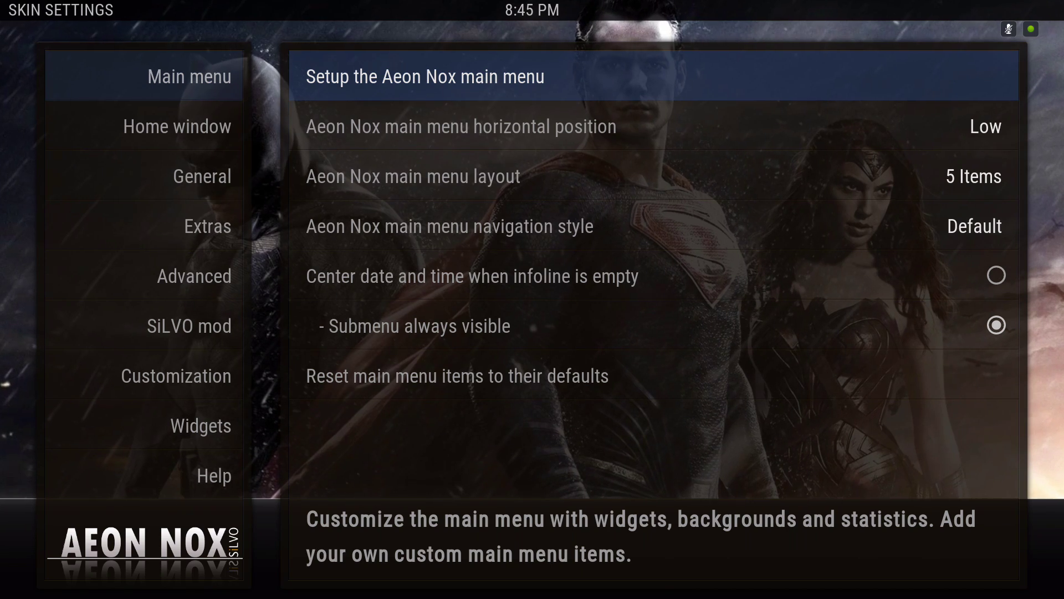
key("Down")
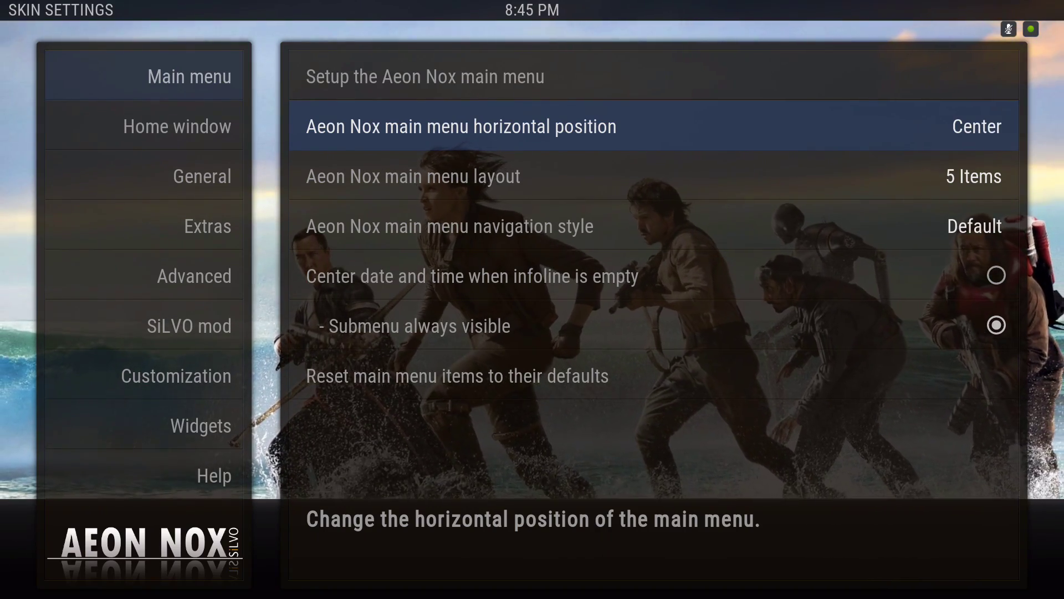
key("Escape")
key("Escape")
key("Escape")
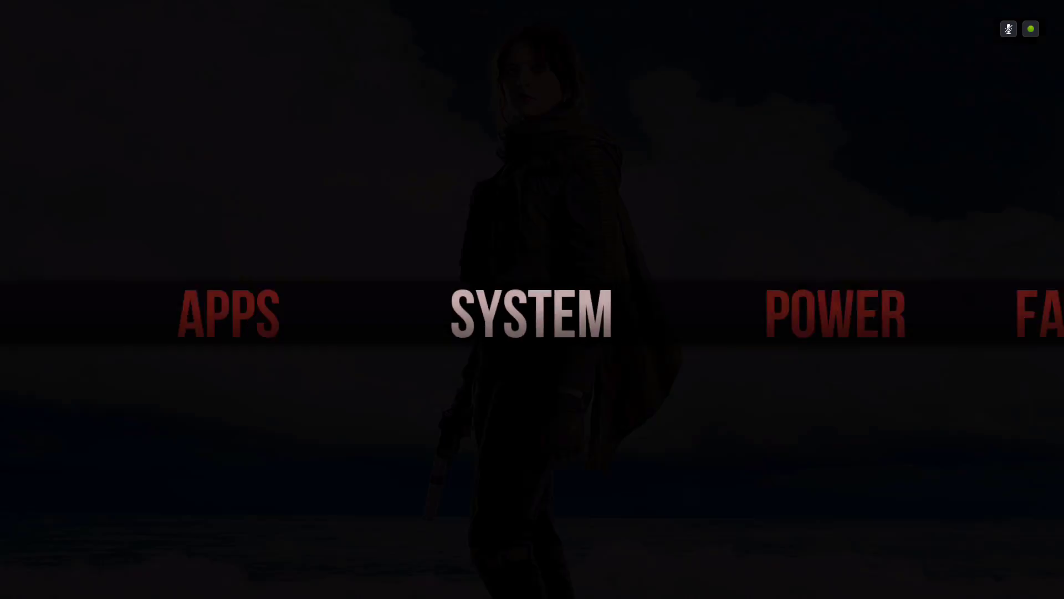
Reopen Settings > Interface and the skin configuration from the home menu.
key("Right")
key("Right")
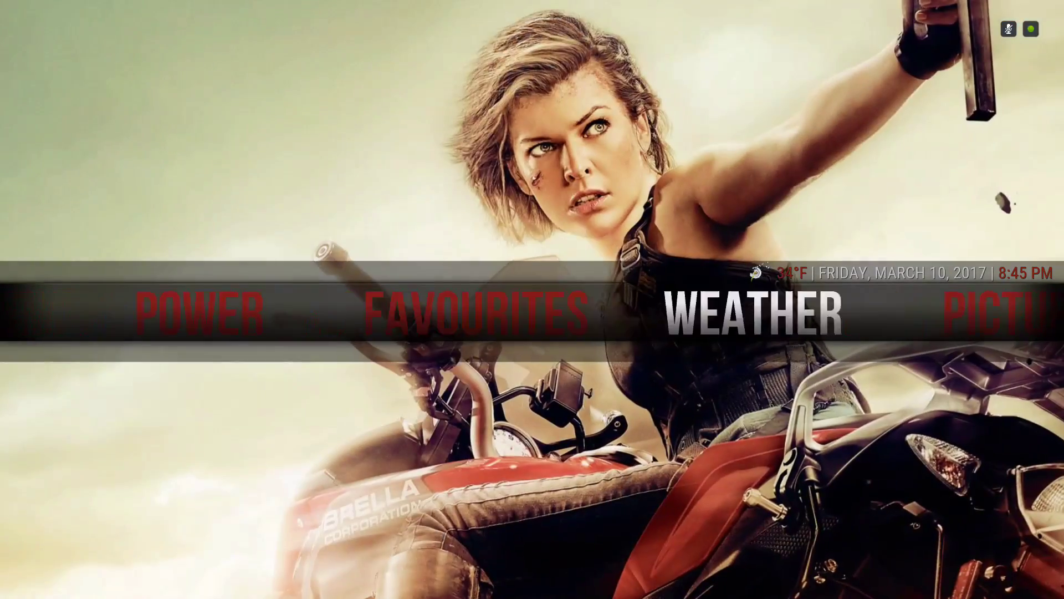
key("Return")
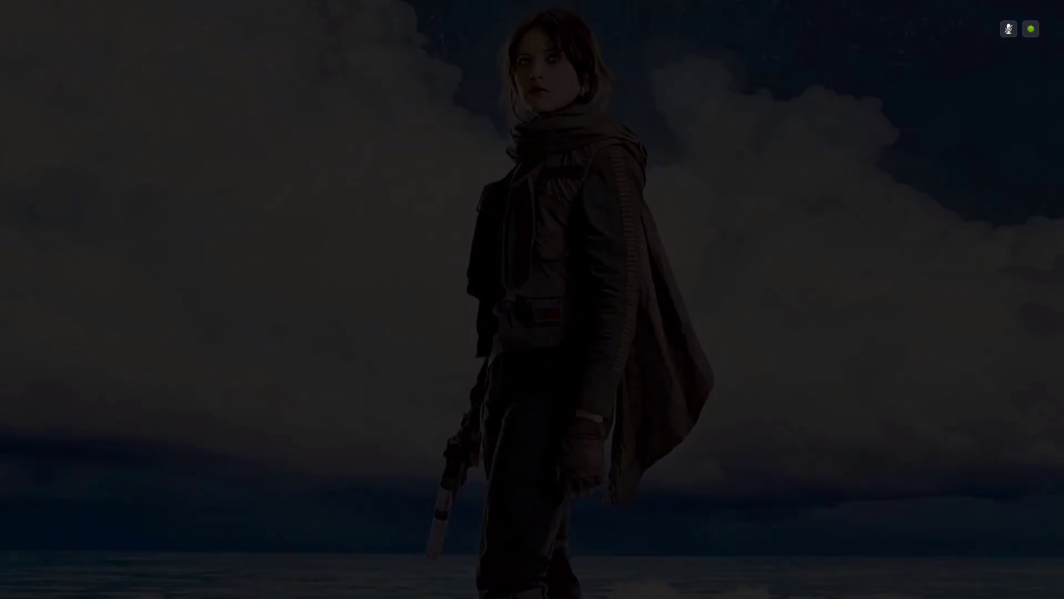
key("Return")
key("Right")
key("Down")
key("Return")
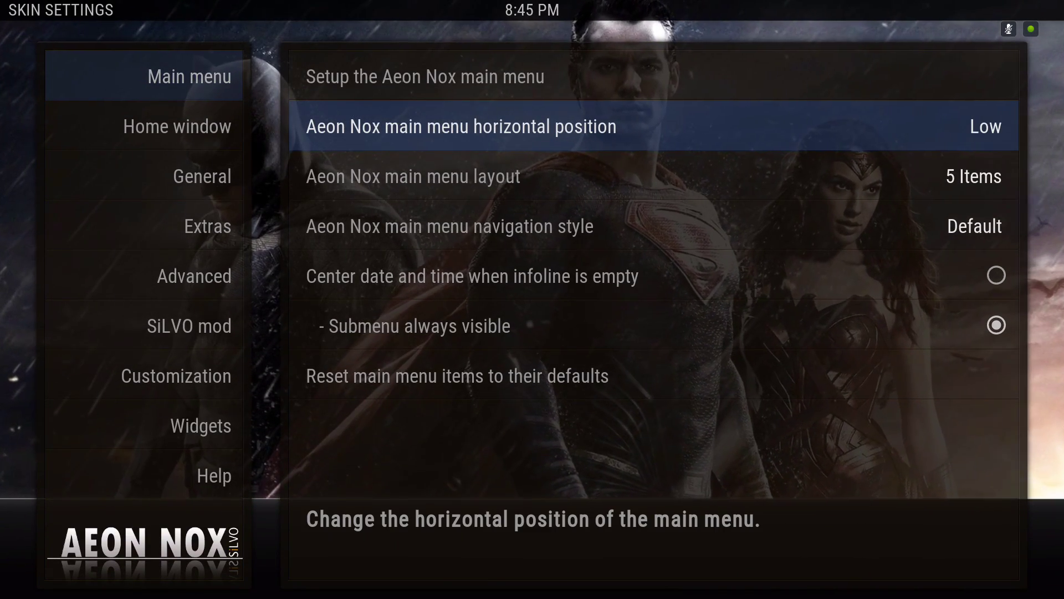
Review the Main menu options, with position now Low, then select the Home window category.
key("Down")
key("Down")
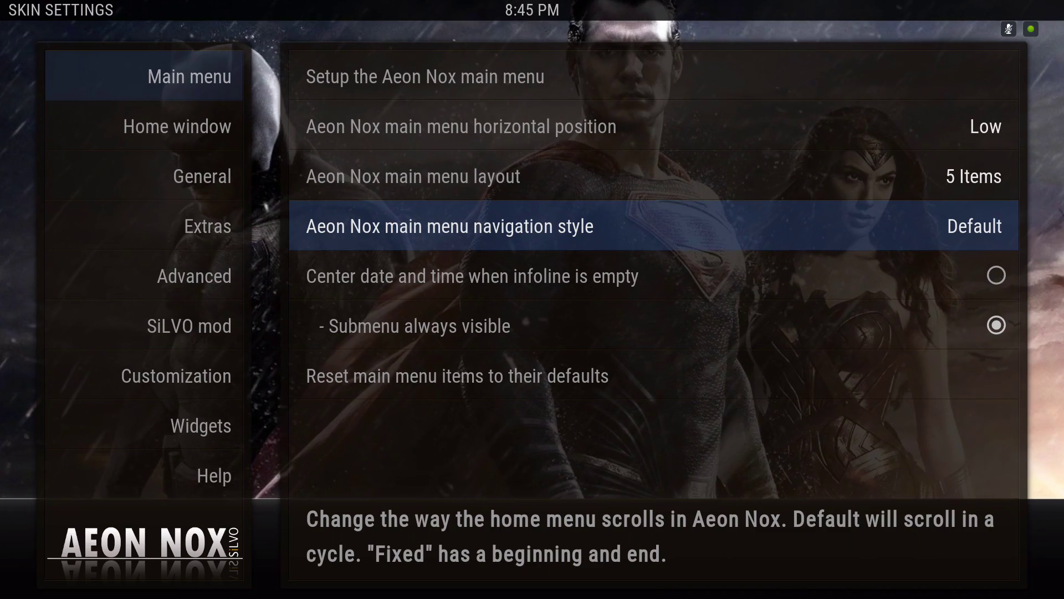
key("Down")
key("Up")
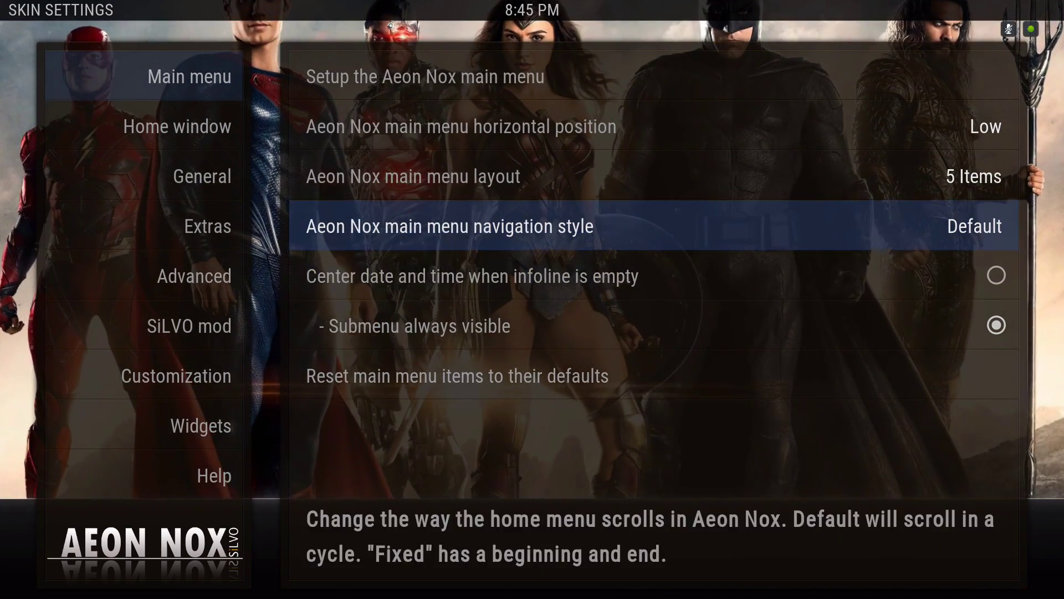
key("Down")
key("Down")
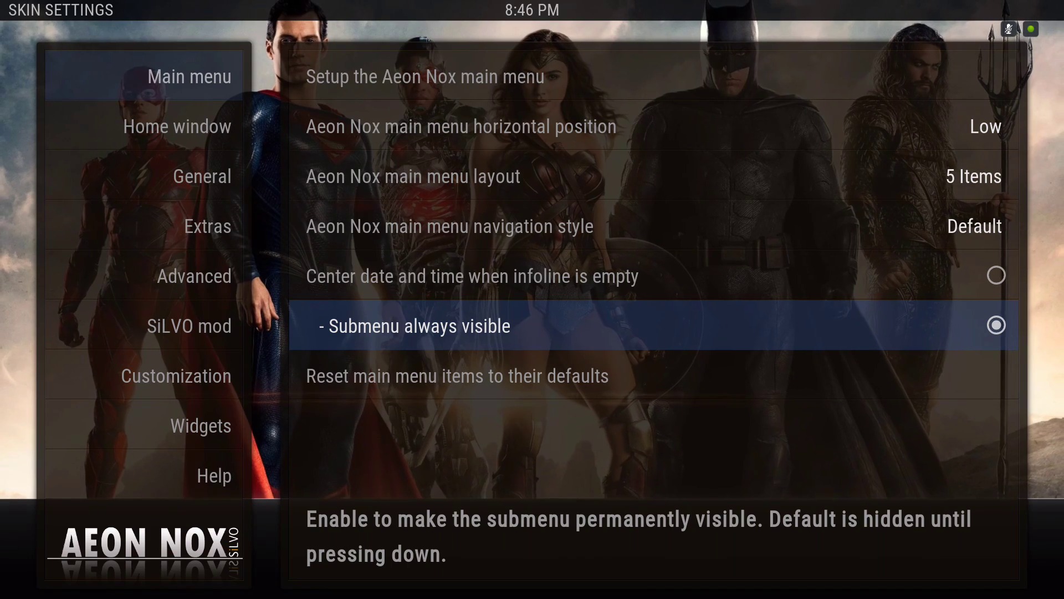
key("Down")
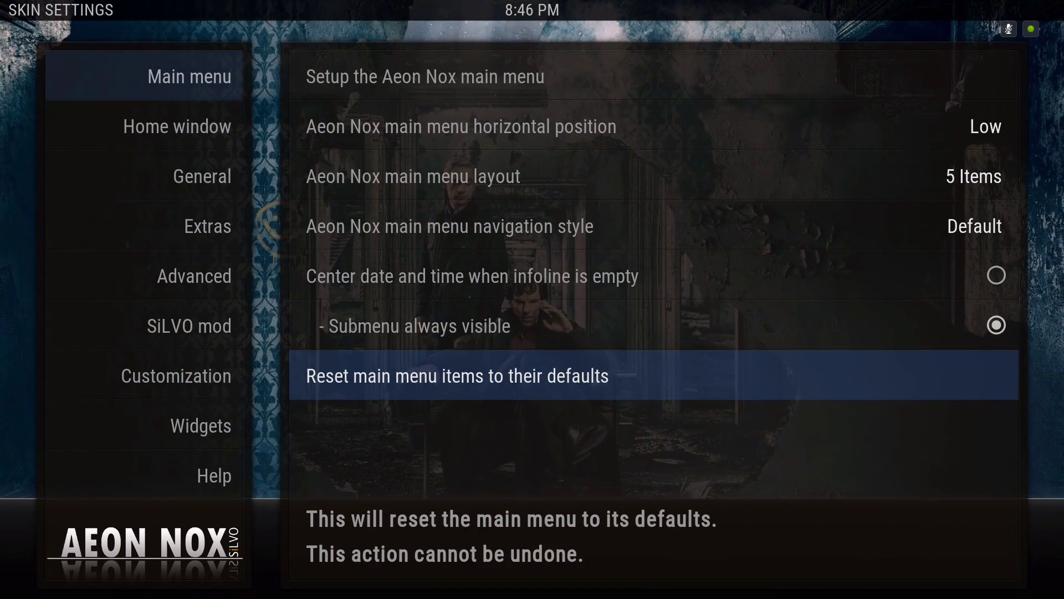
key("Return")
key("Down")
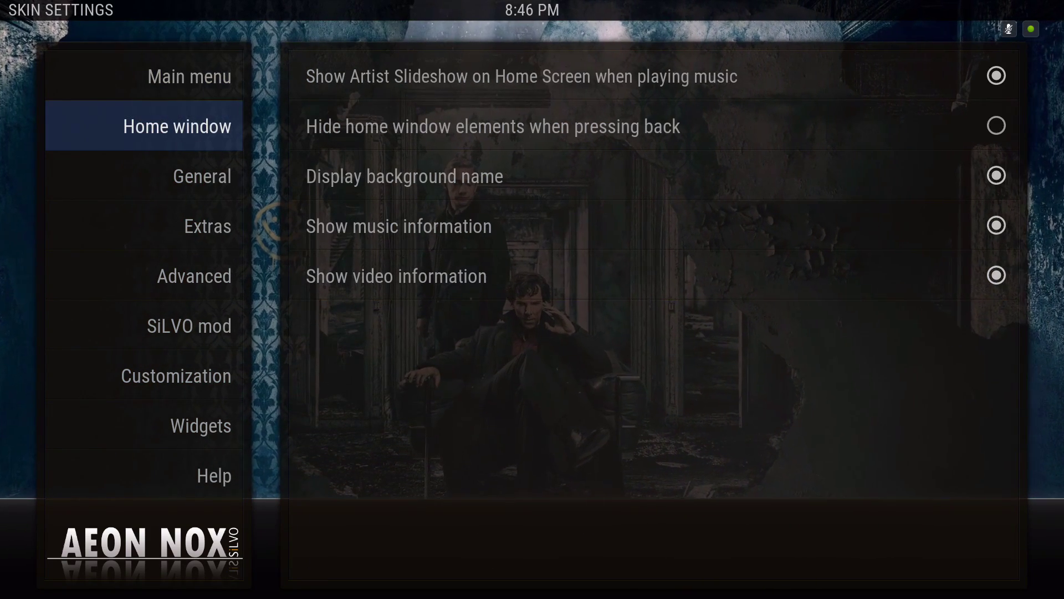
Look through the Home window options without changes, then show the General category settings.
key("Right")
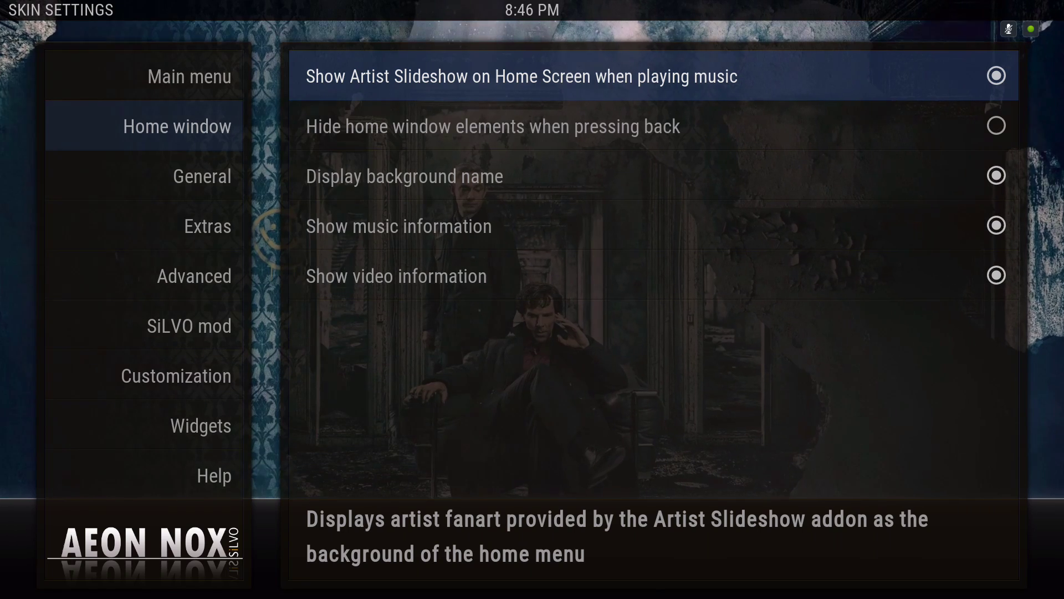
key("Down")
key("Down")
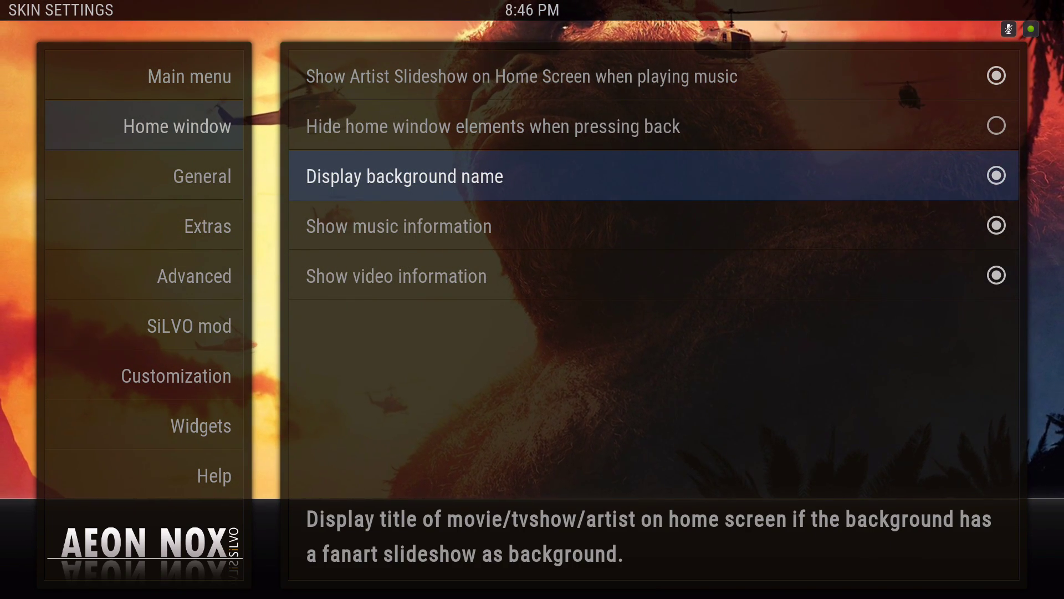
key("Down")
key("Down")
key("Up")
key("Down")
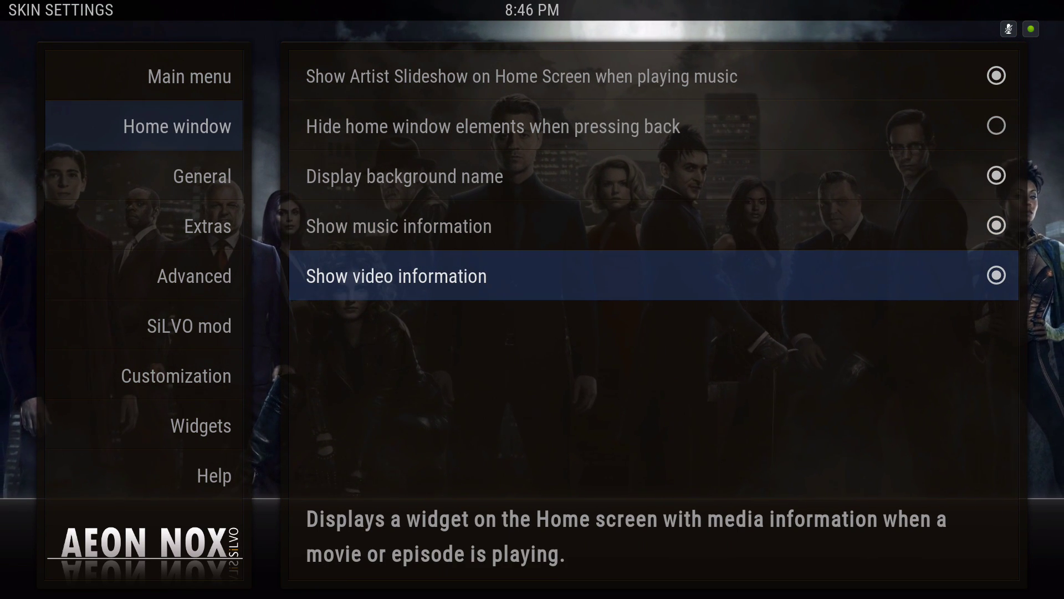
key("Left")
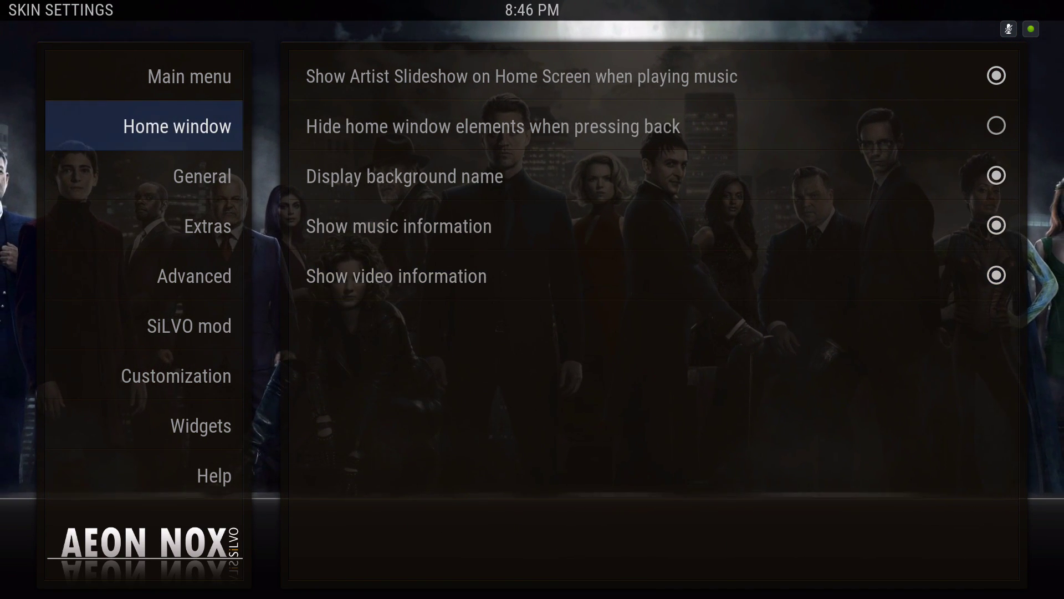
key("Down")
key("Up")
key("Down")
Move down the General skin settings past auto scrolling and live backgrounds to open 'Set default background'.
key("Right")
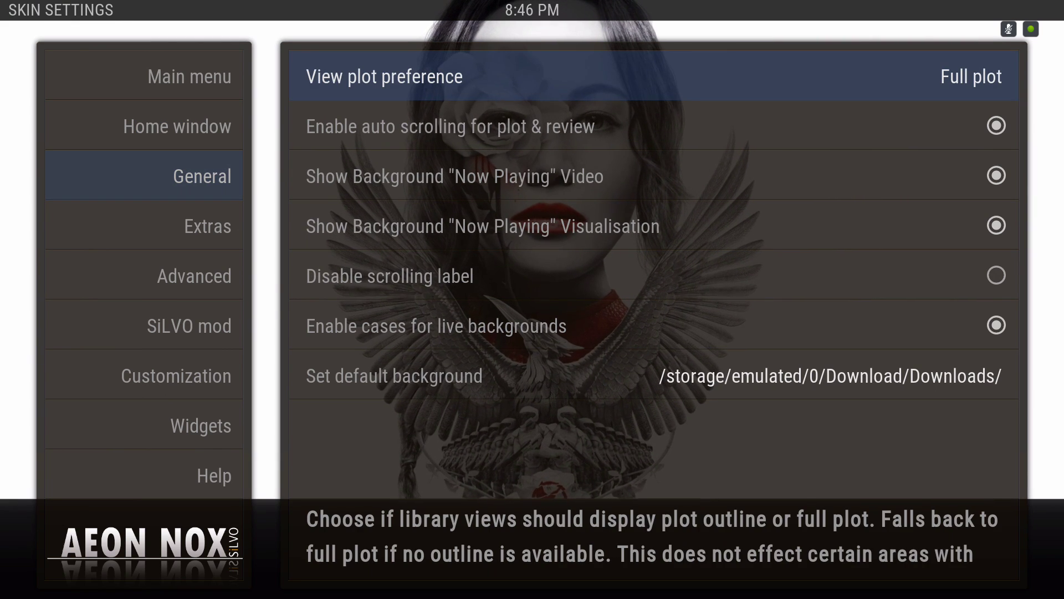
key("Down")
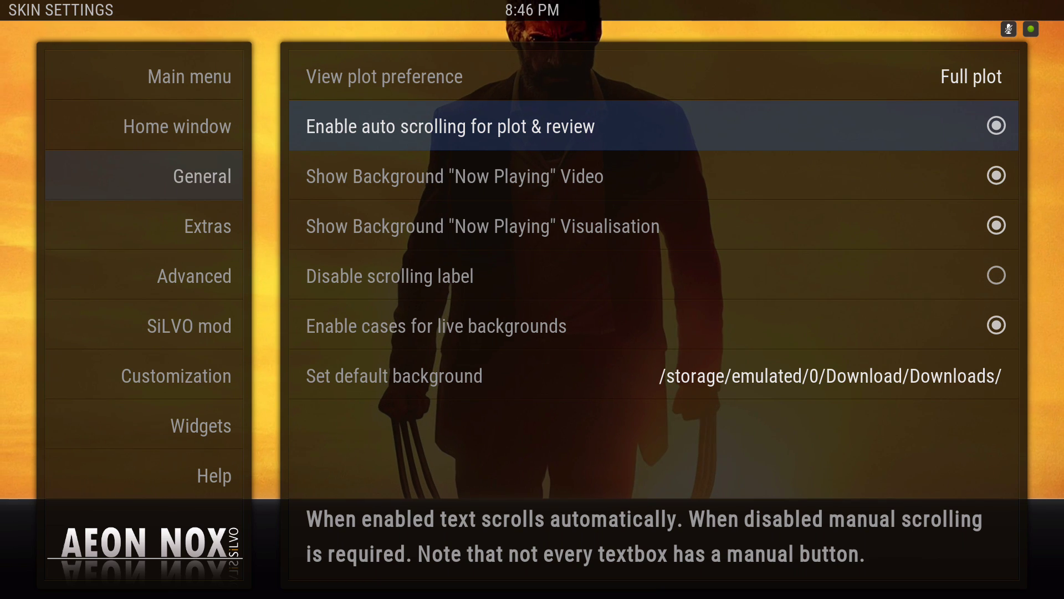
key("Down")
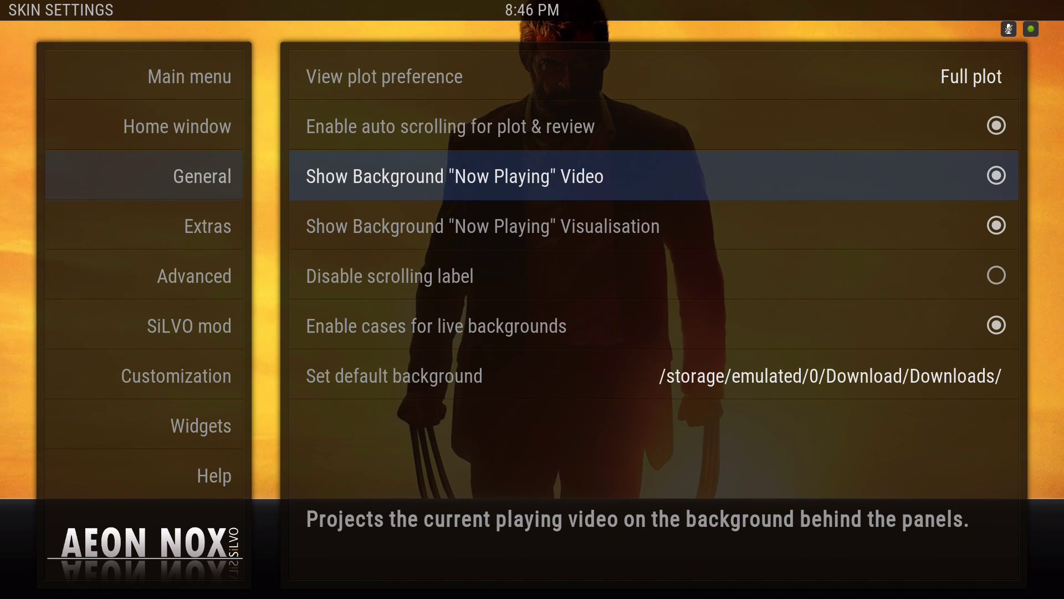
key("Down")
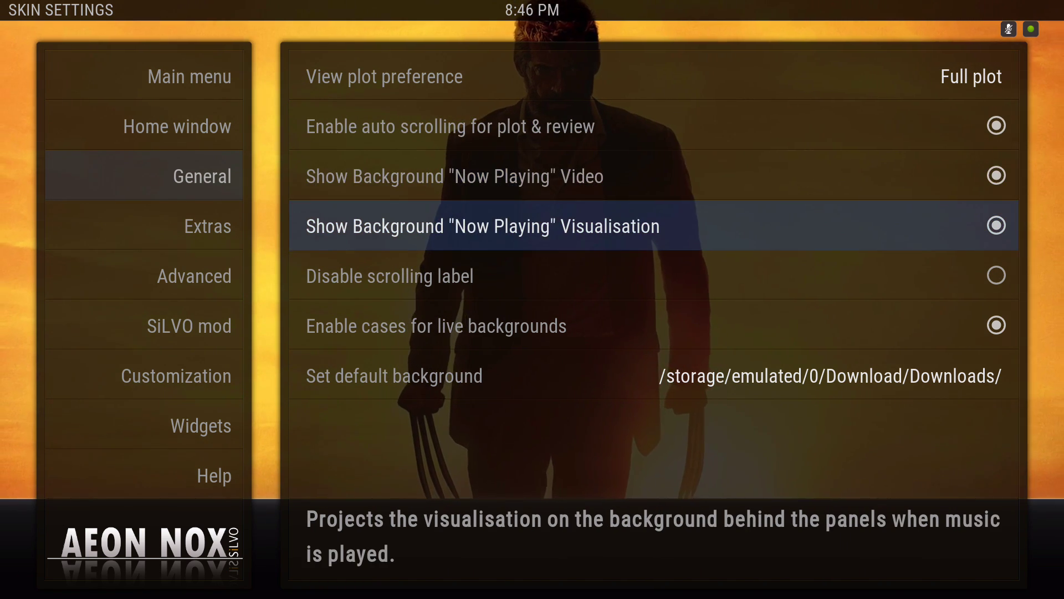
key("Down")
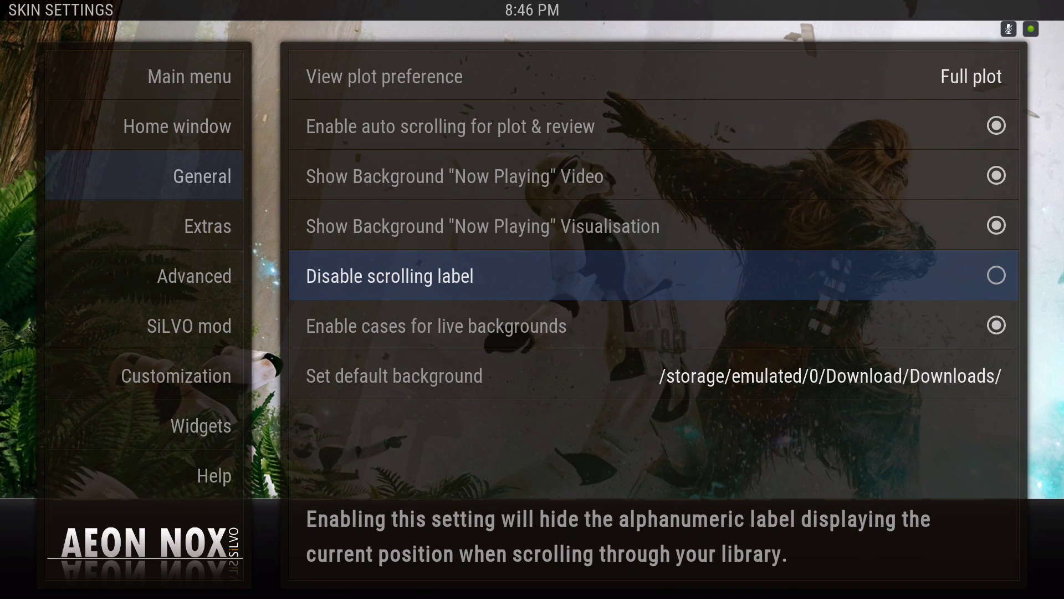
key("Down")
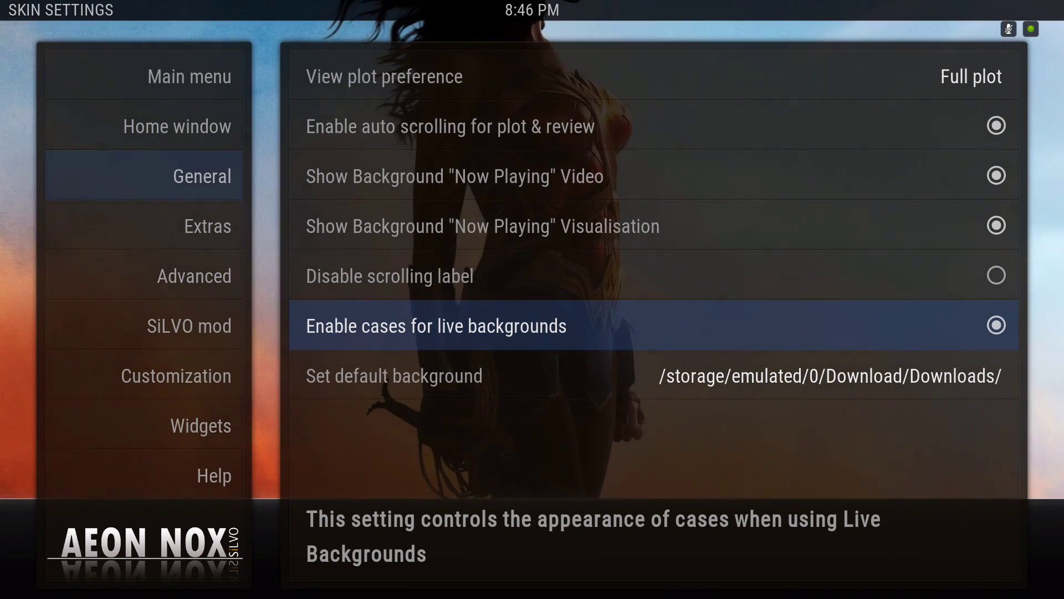
key("Down")
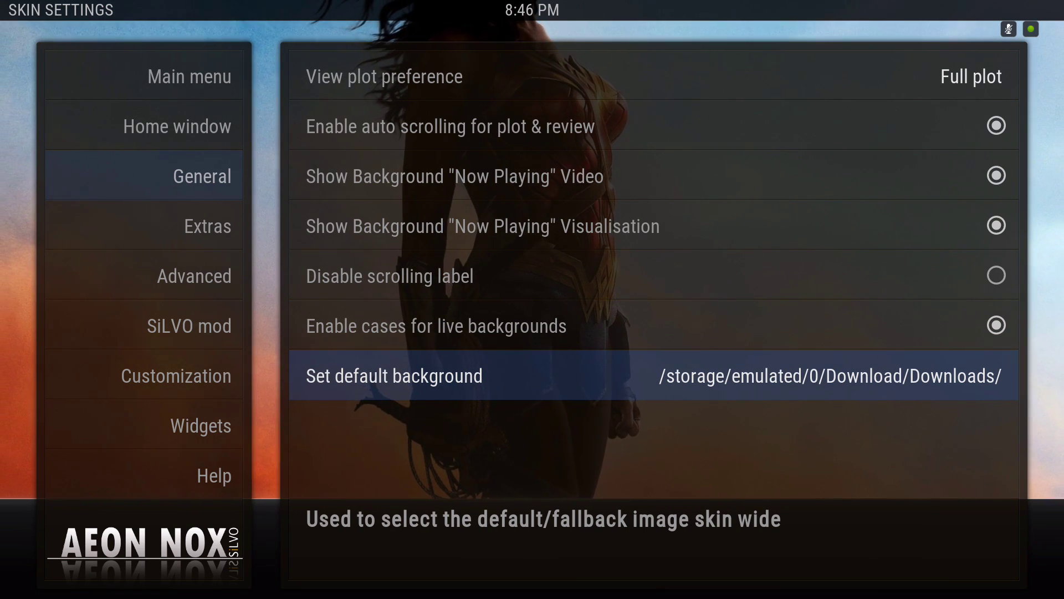
key("Return")
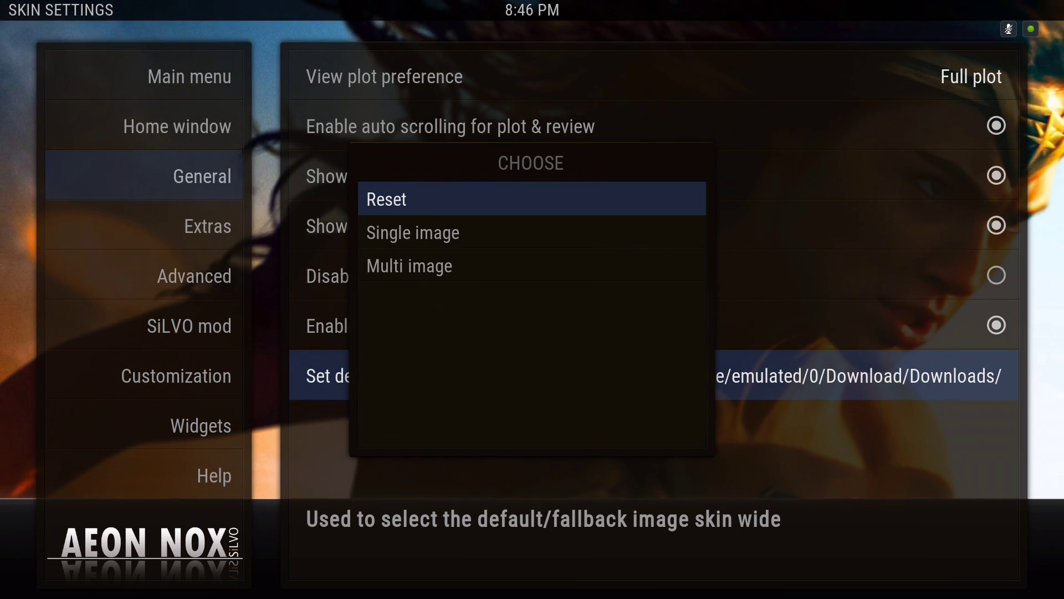
Choose Multi image for the default background and open External storage in the folder browser.
key("Down")
key("Down")
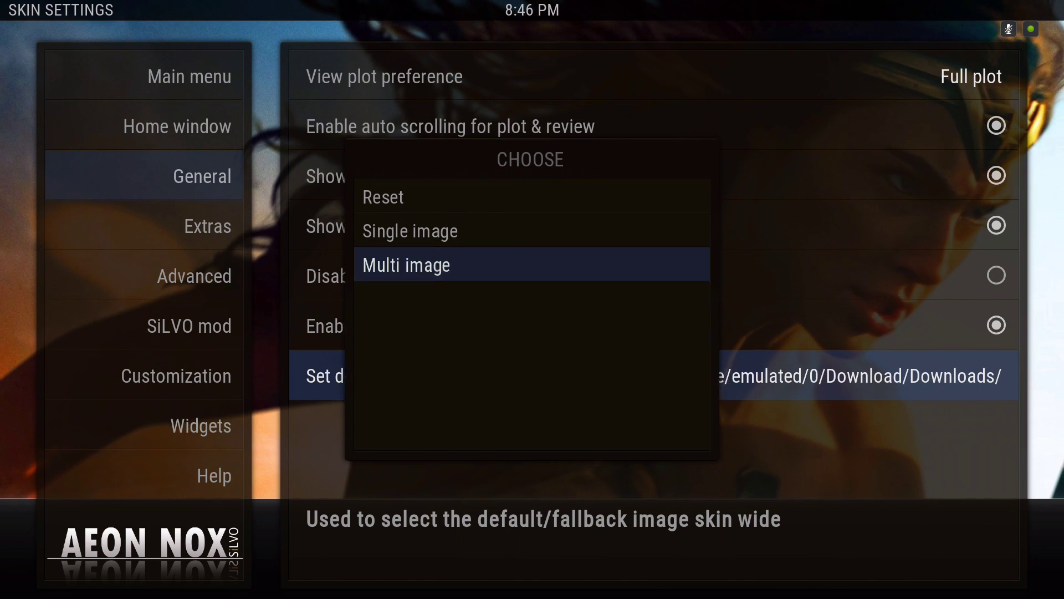
key("Return")
key("Return")
key("Return")
key("Return")
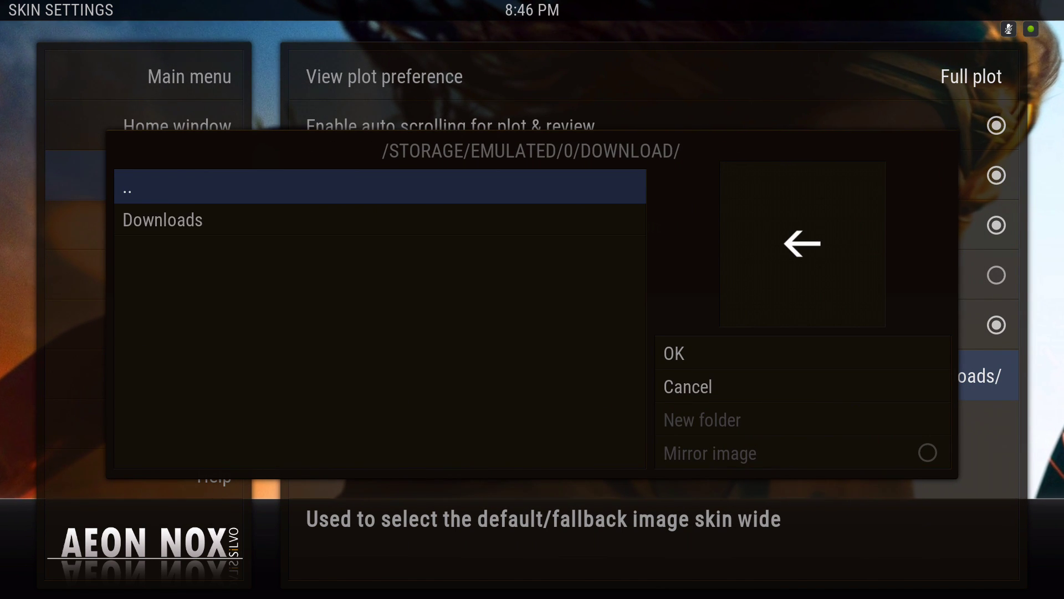
key("Down")
key("Up")
key("Down")
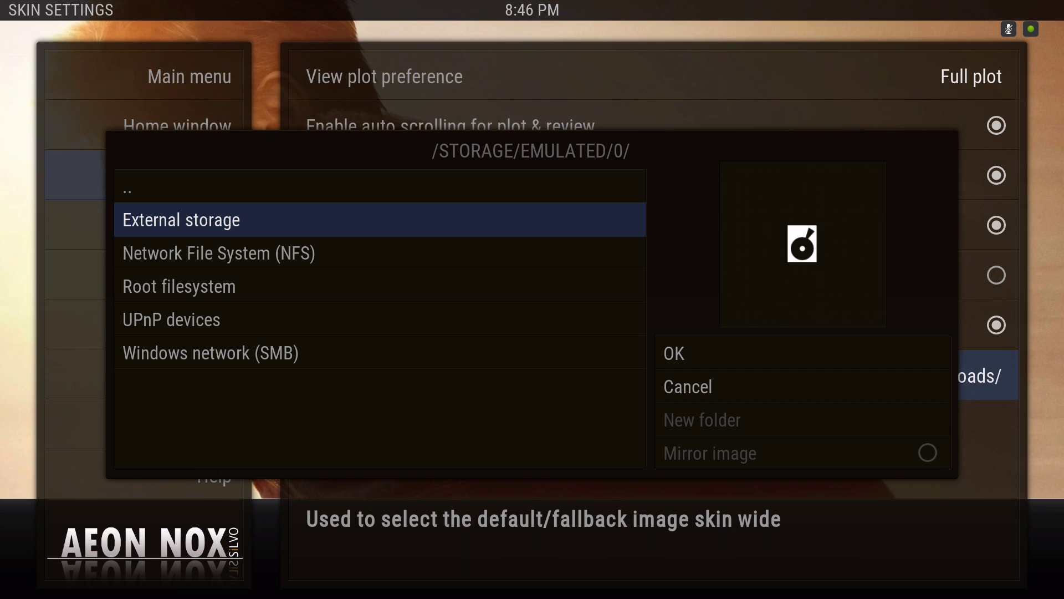
key("Return")
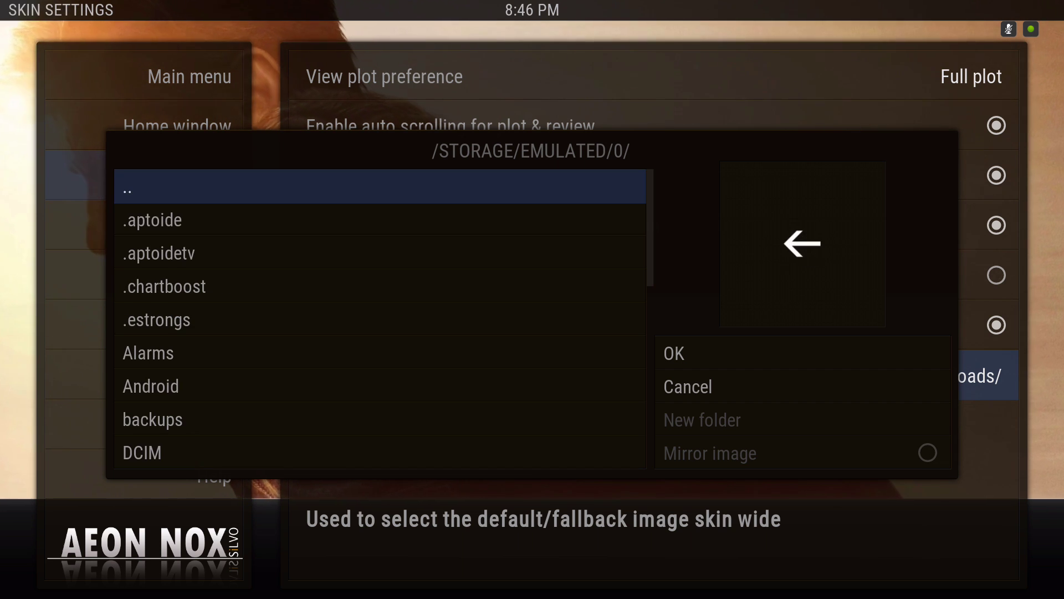
Open Download > Downloads and confirm it as the background image folder.
key("Down")
key("Down")
key("Down")
key("Down")
key("Down")
key("Down")
key("Down")
key("Down")
key("Down")
key("Down")
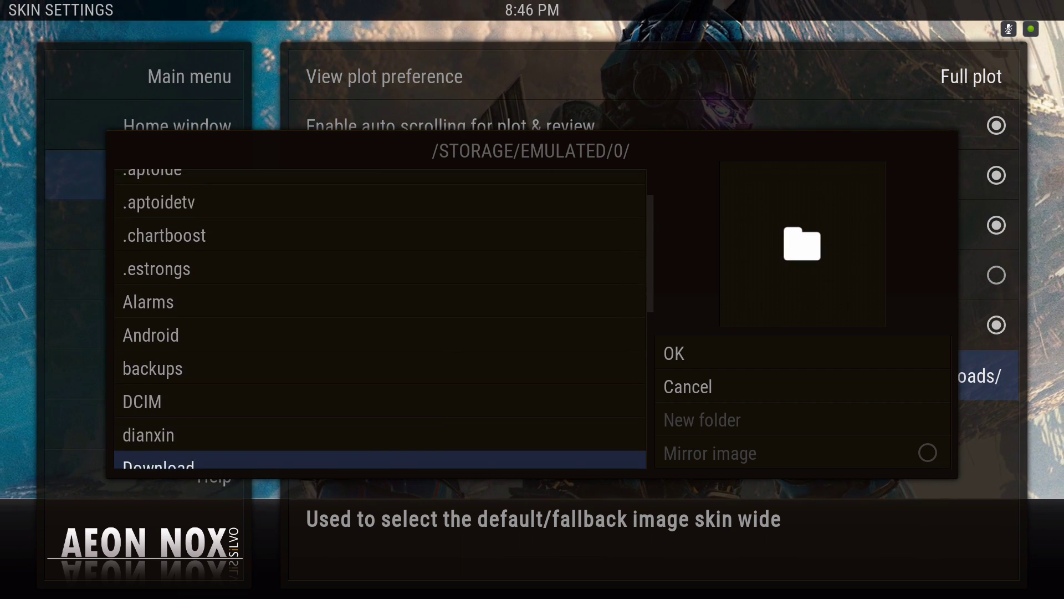
key("Down")
key("Up")
key("Return")
key("Down")
key("Return")
key("Right")
key("Return")
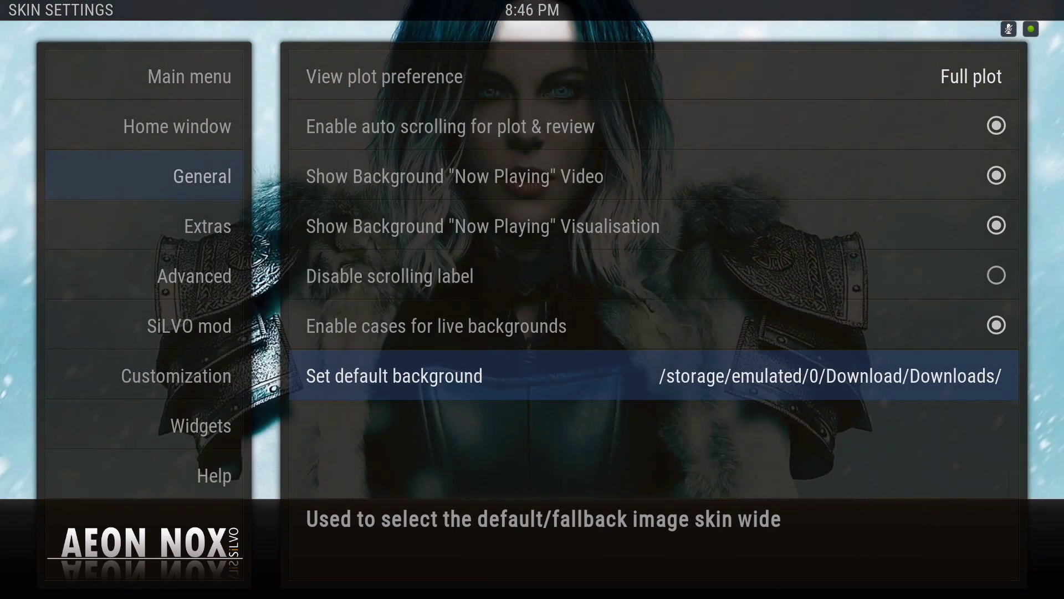
key("Left")
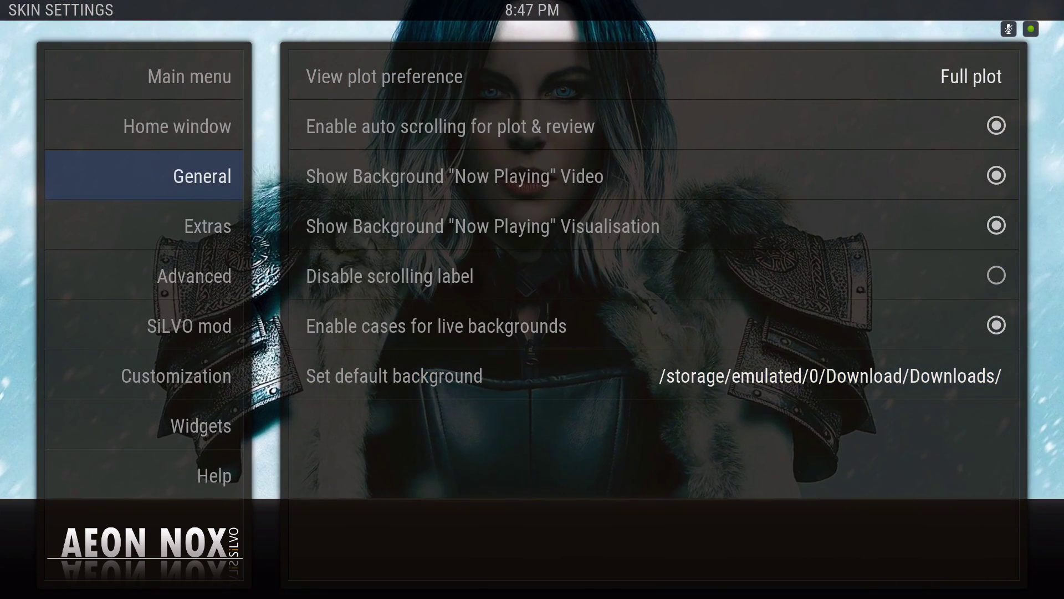
Look over the Extras options, such as autocomplete and music genre fanart, without changing them.
key("Down")
key("Right")
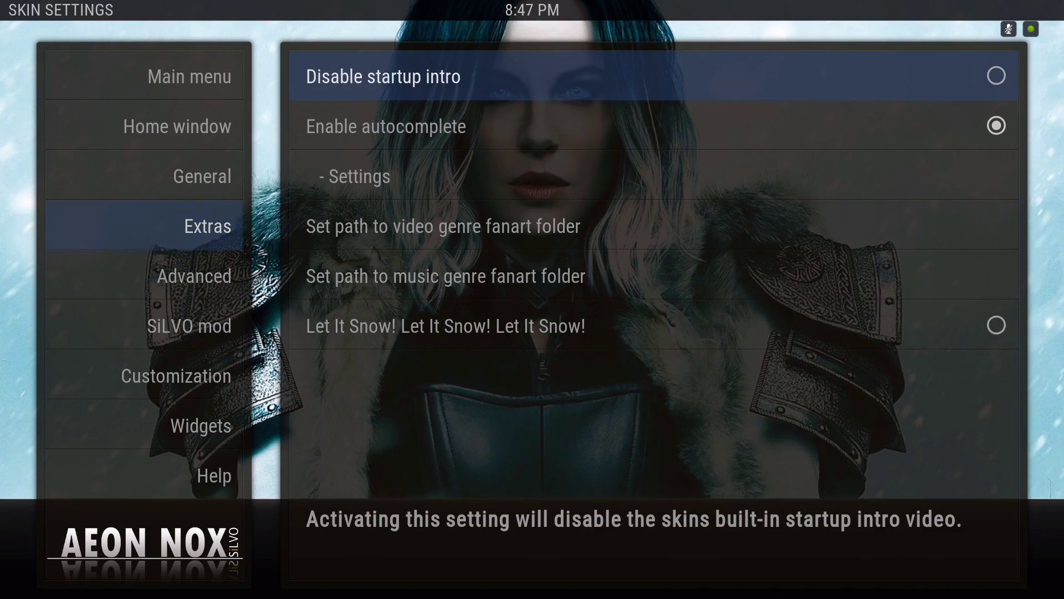
key("Down")
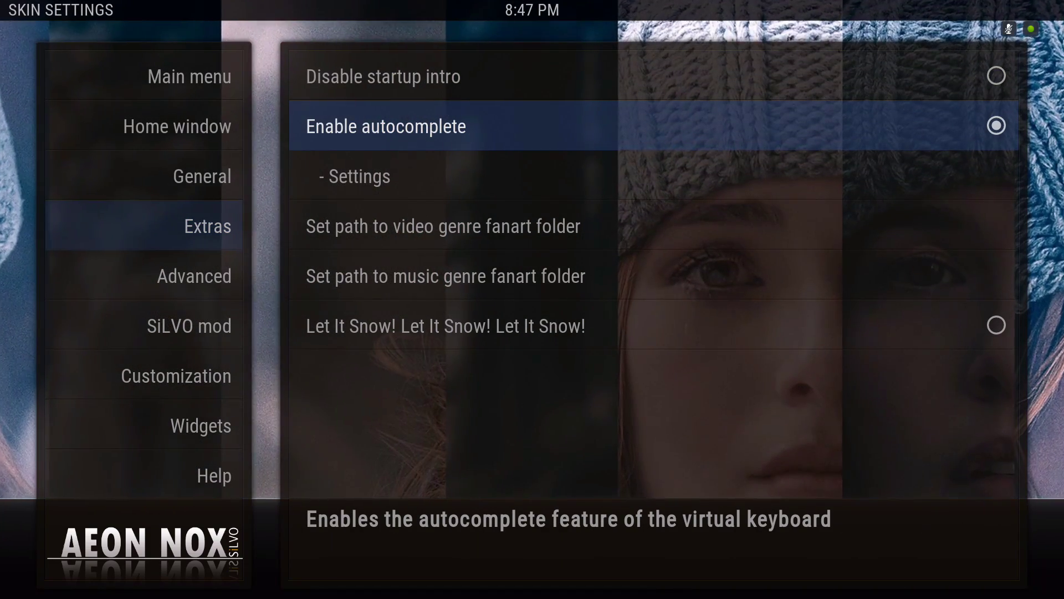
key("Down")
key("Down")
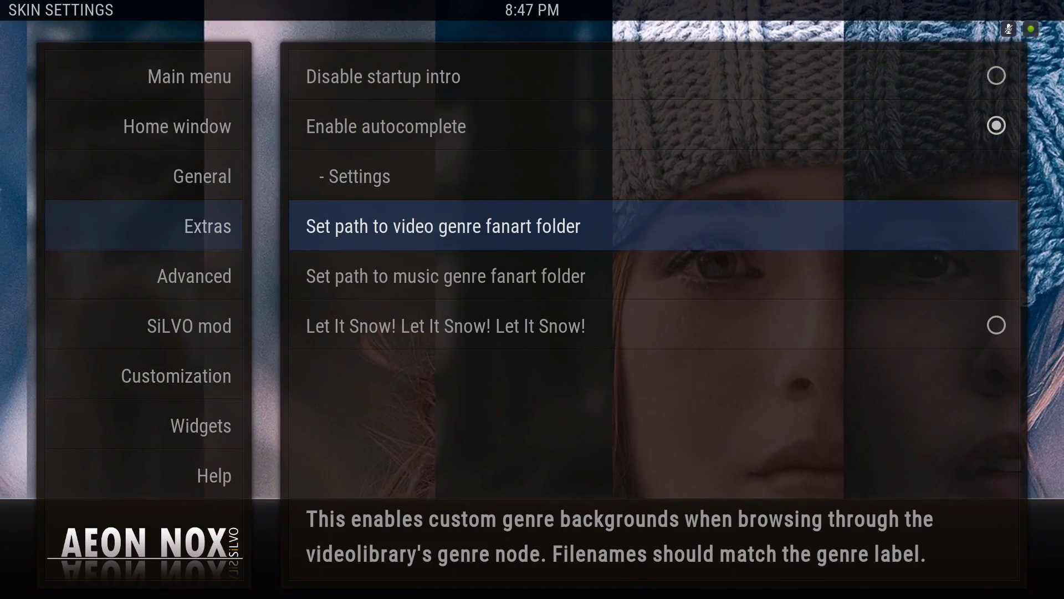
key("Up")
key("Up")
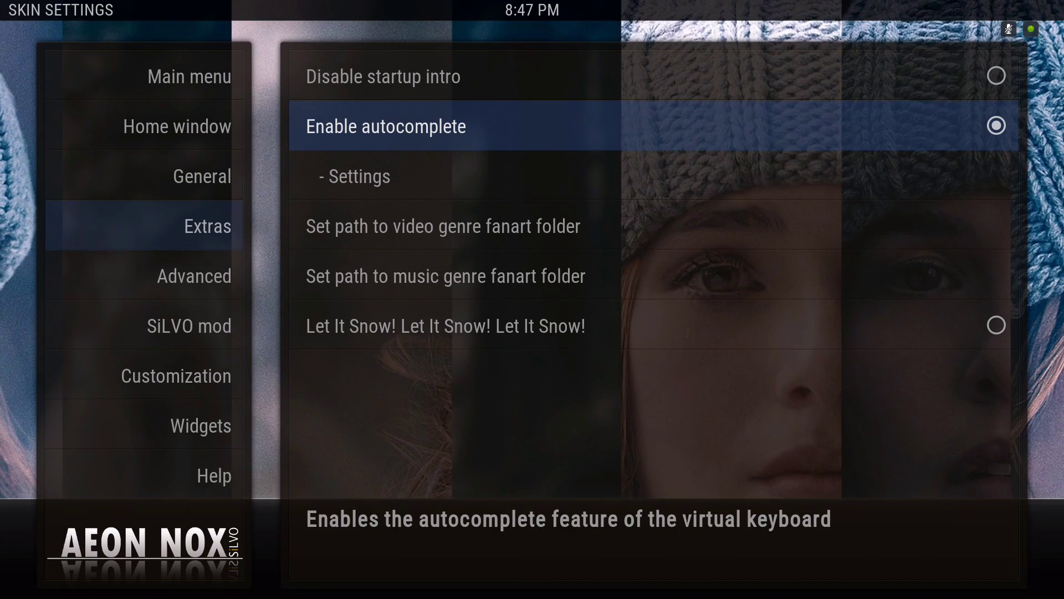
key("Down")
key("Down")
key("Down")
key("Down")
key("Down")
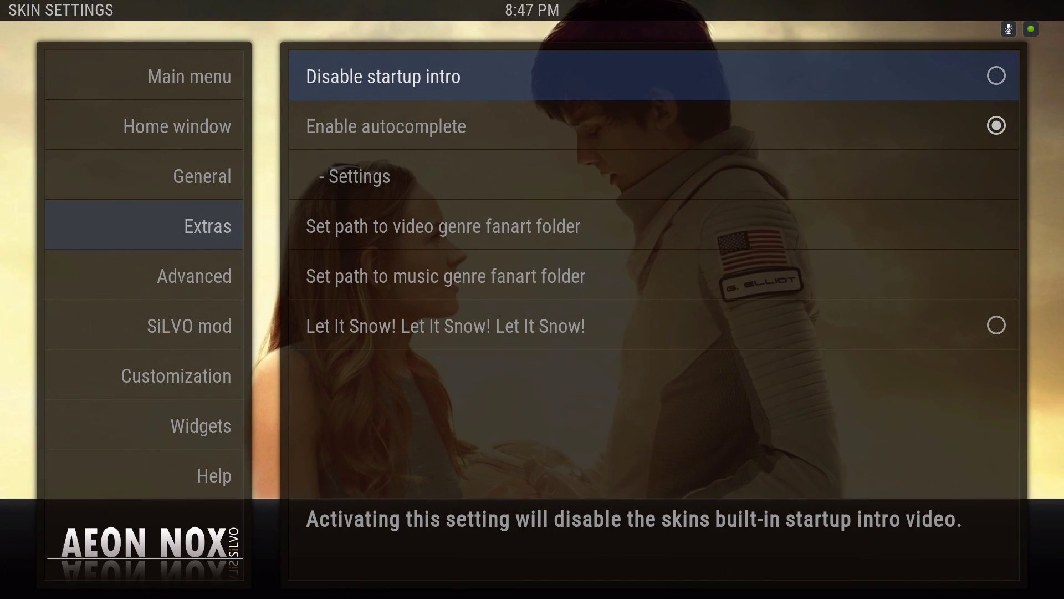
key("Left")
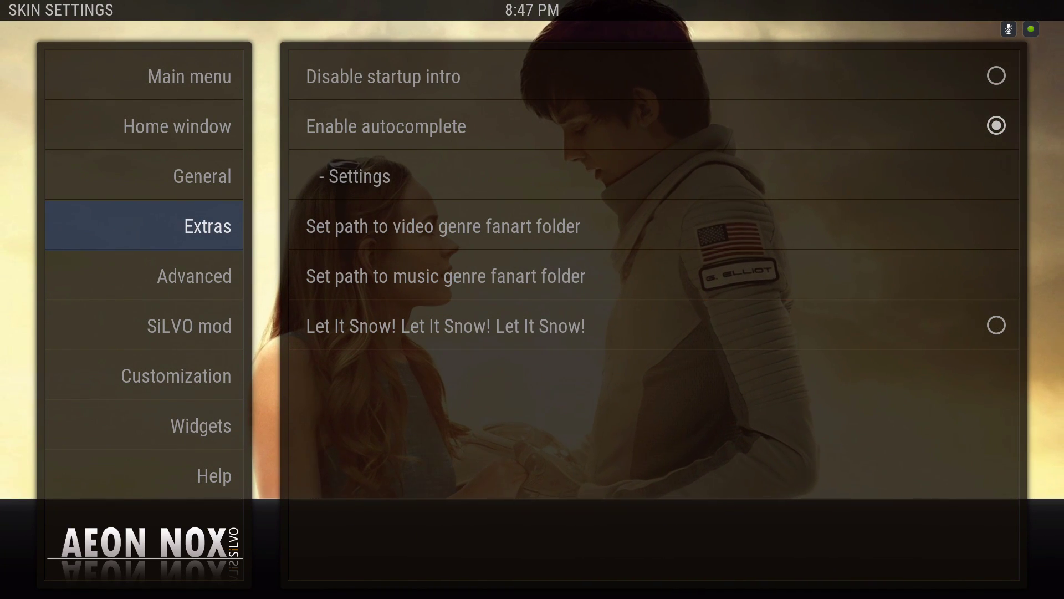
Look over the Advanced options, such as Kiosk mode and sidemenu auto-open, then move to SiLVO mod.
key("Down")
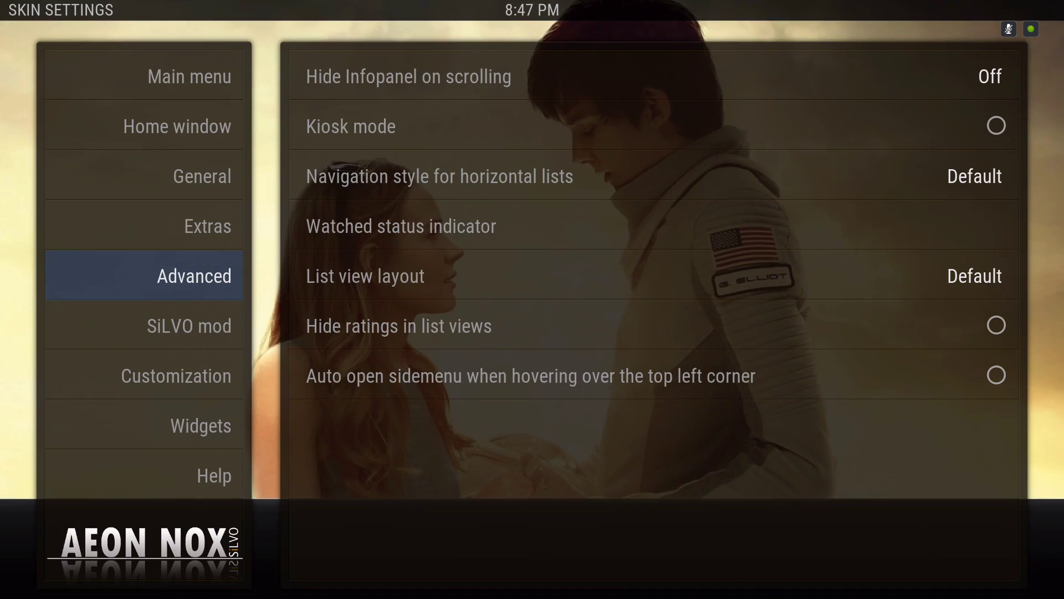
key("Right")
key("Down")
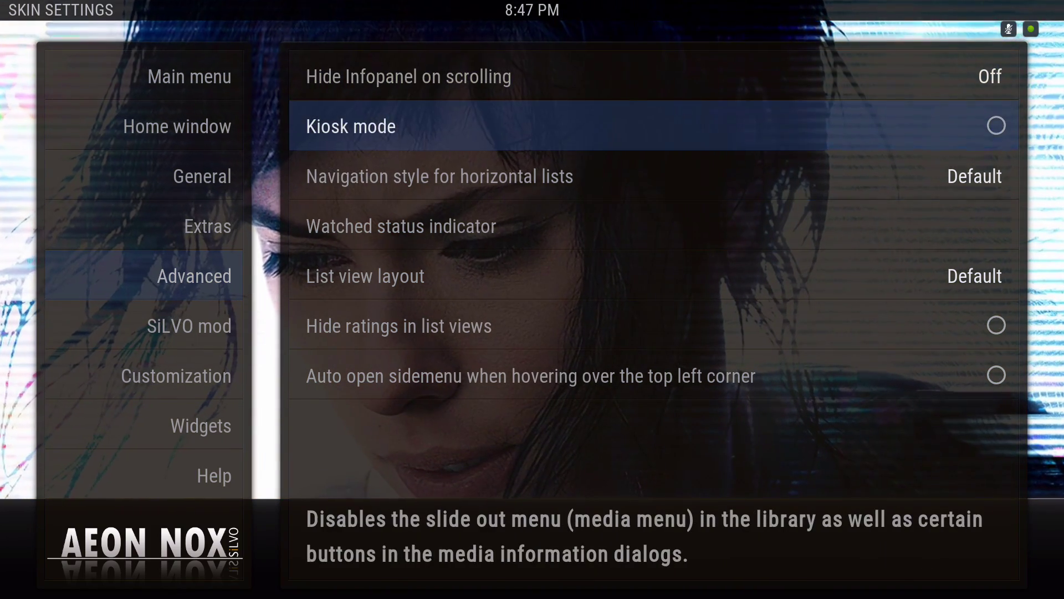
key("Down")
key("Down")
key("Down")
key("Down")
key("Down")
key("Down")
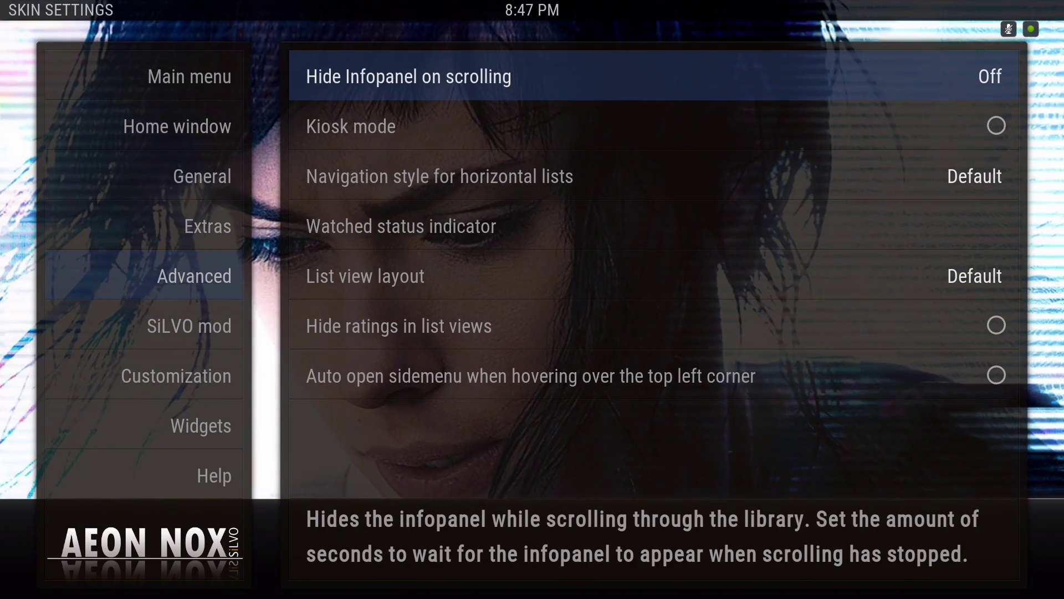
key("Up")
key("Up")
key("Down")
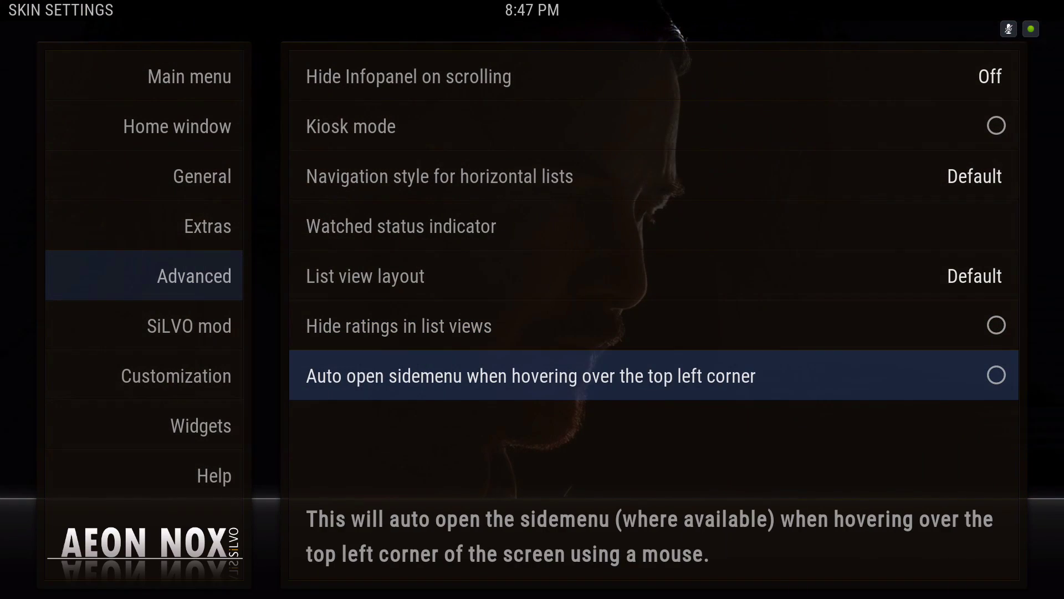
key("Escape")
key("Down")
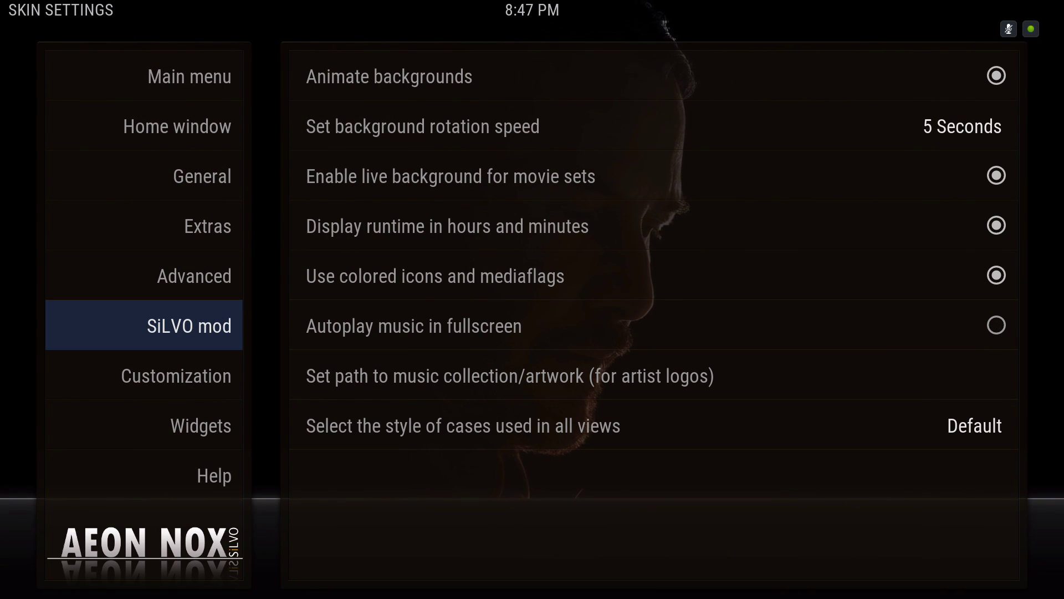
Switch off Animate backgrounds in the SiLVO mod options.
key("Right")
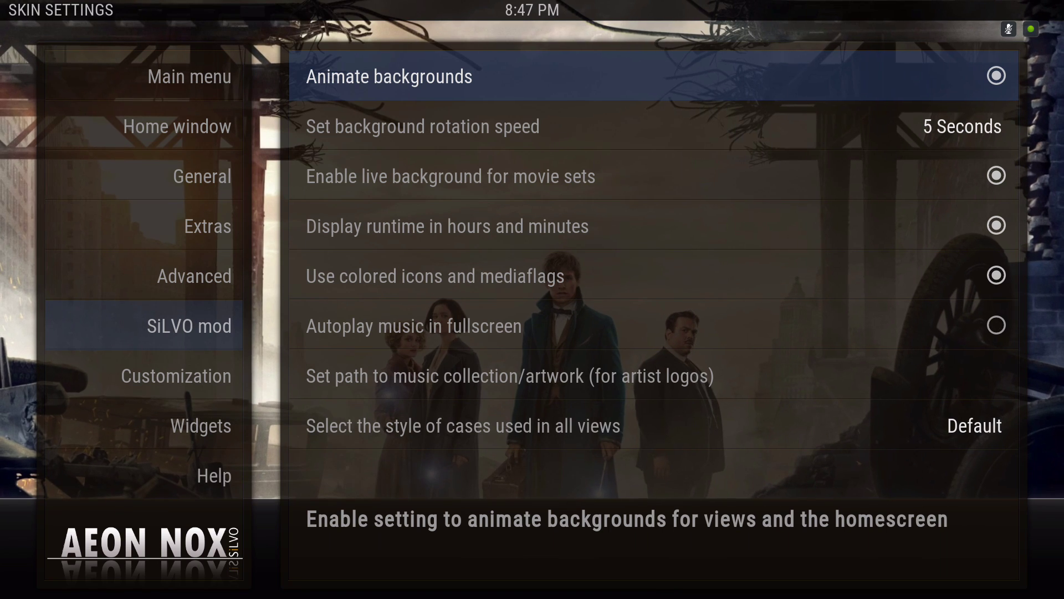
key("Return")
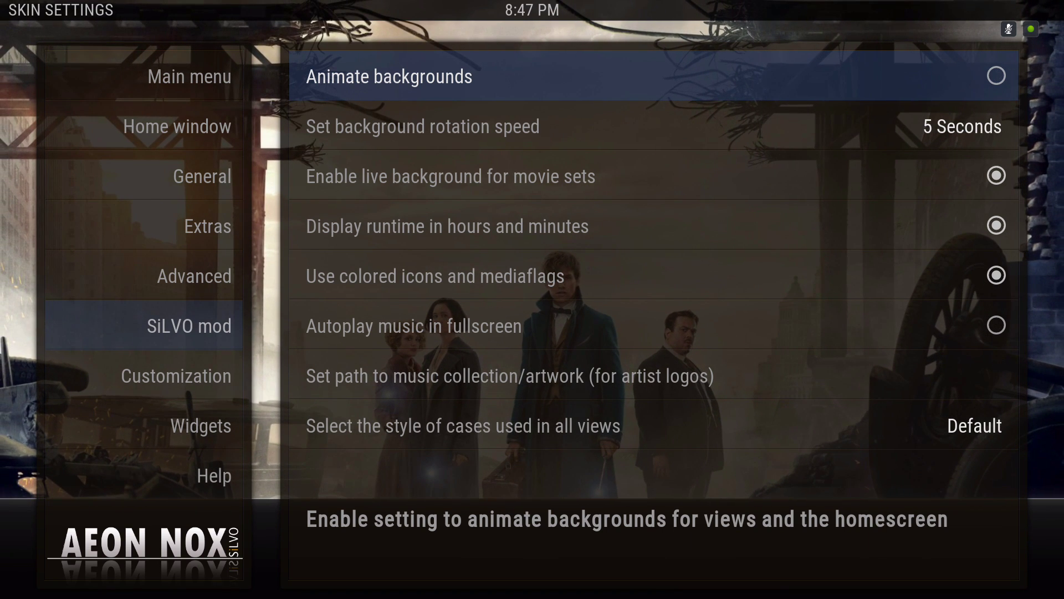
key("Down")
key("Up")
key("Return")
key("Return")
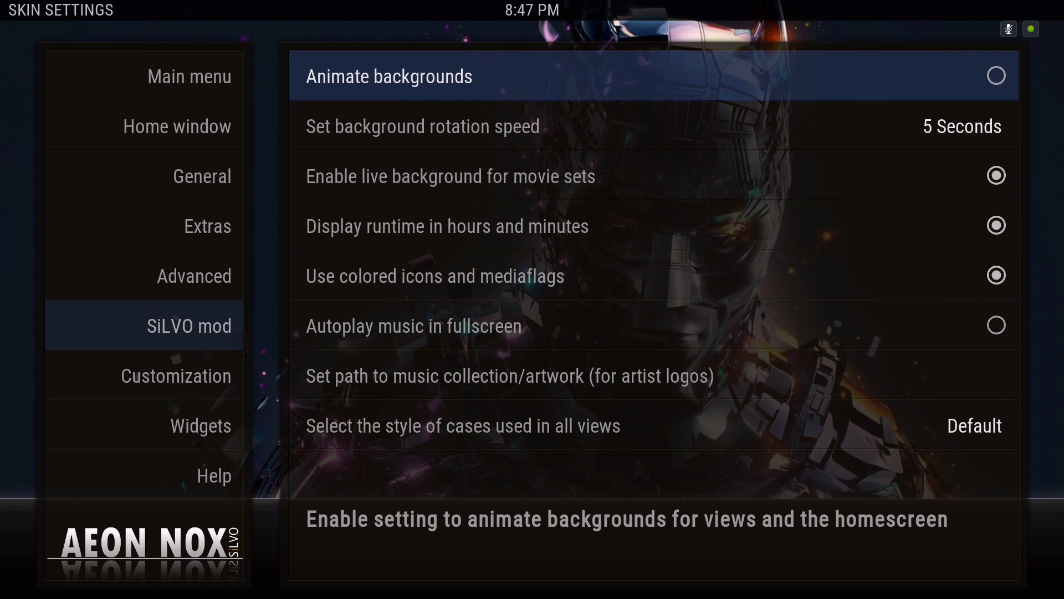
key("Down")
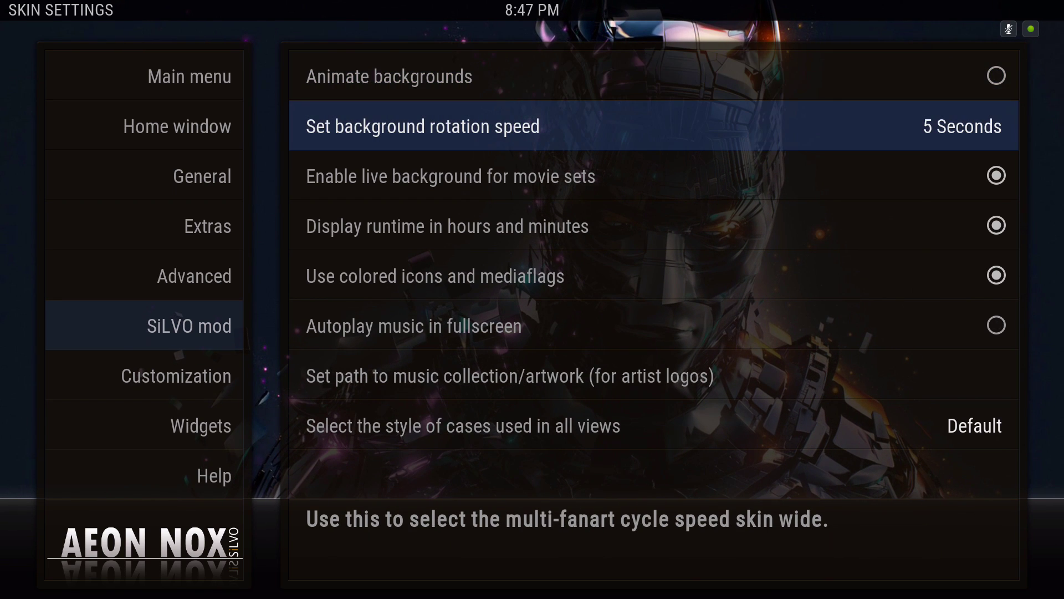
key("Up")
Keep the background rotation speed at 5 Seconds.
key("Down")
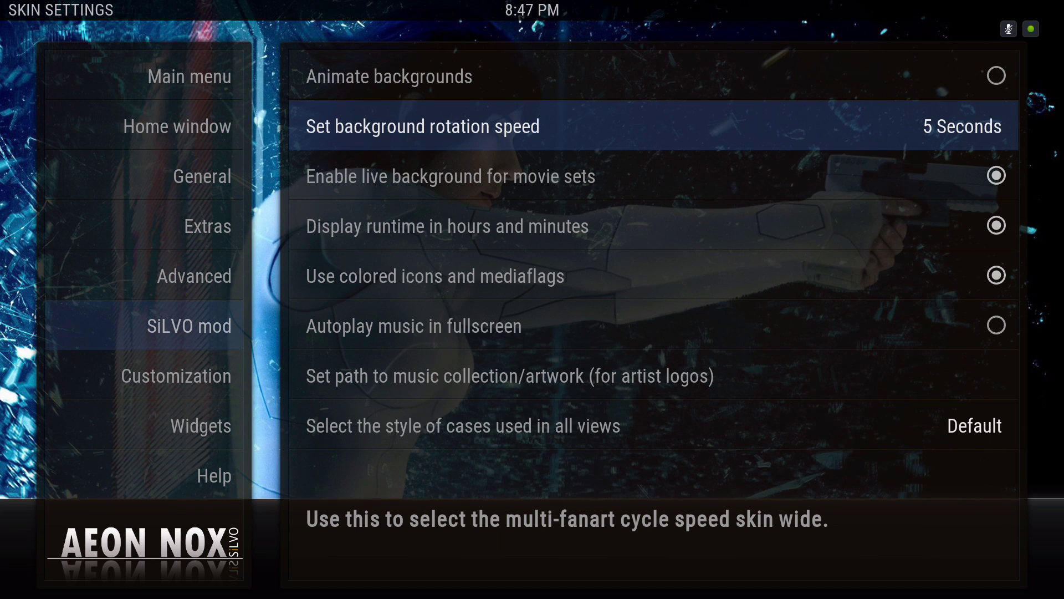
key("Return")
key("Up")
key("Up")
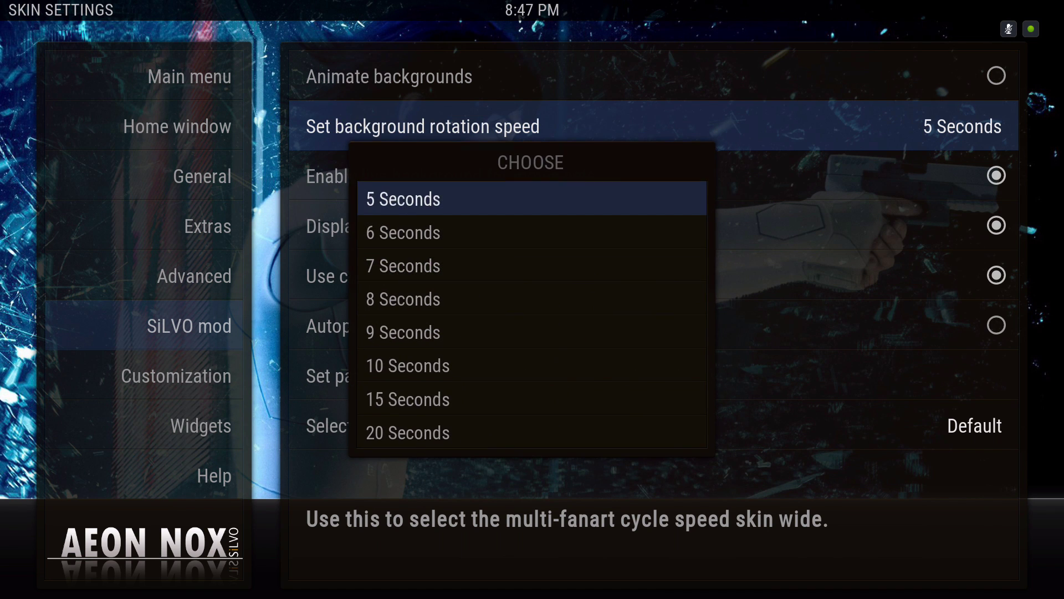
key("Return")
Review the live background, runtime display and colored icons options, then return to the categories.
key("Down")
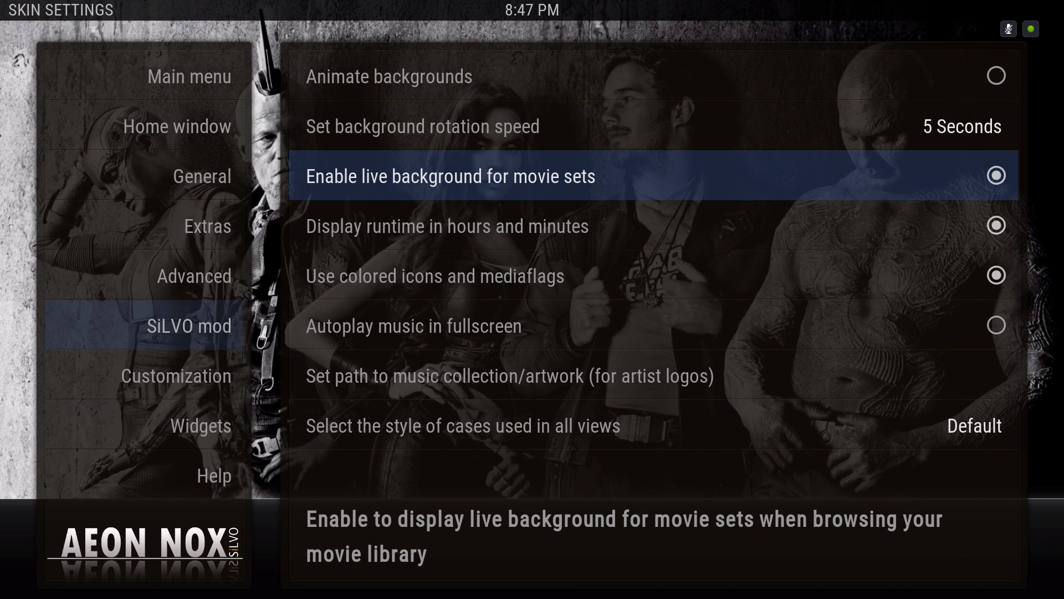
key("Down")
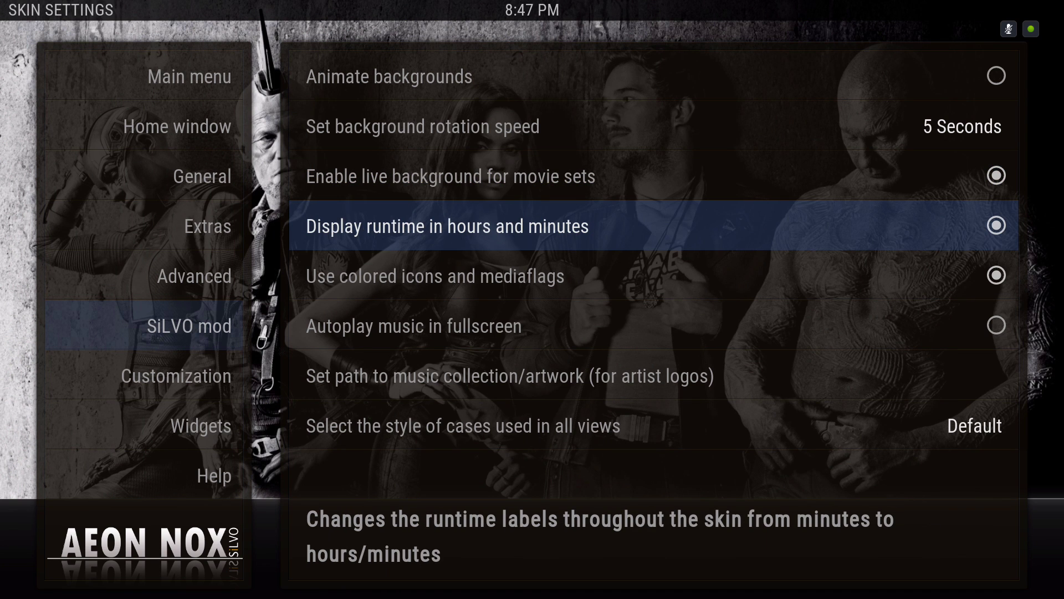
key("Down")
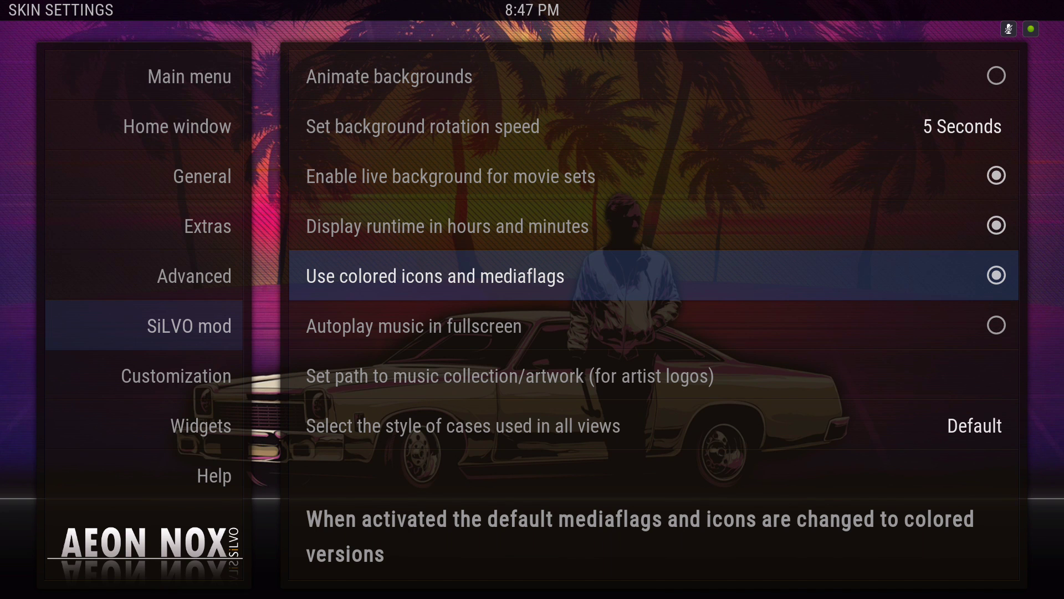
key("Down")
key("Down")
key("Down")
key("Down")
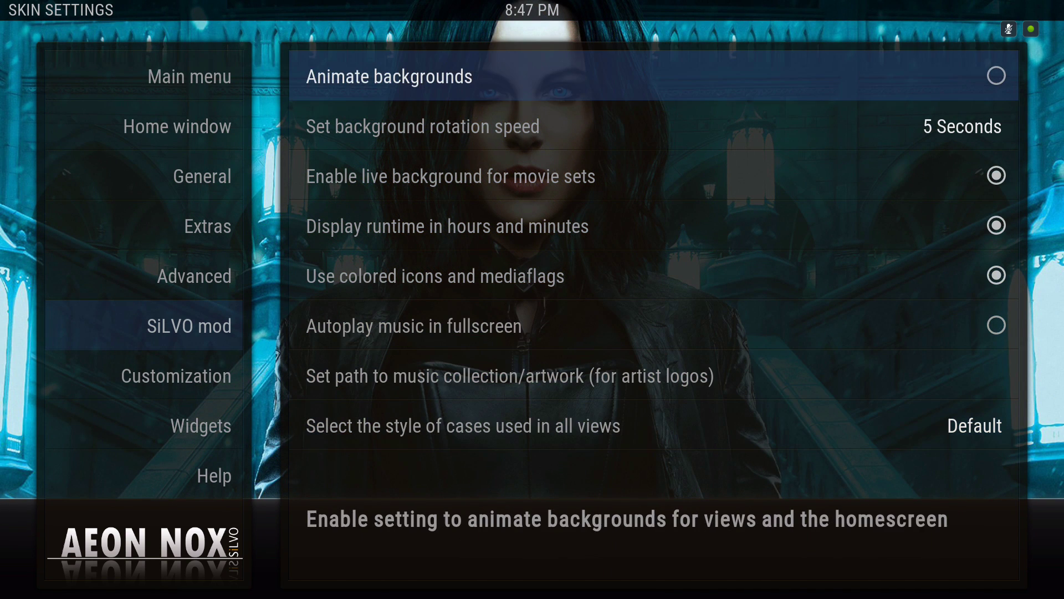
key("Left")
Open the Main menu customizer from the Customization settings.
key("Down")
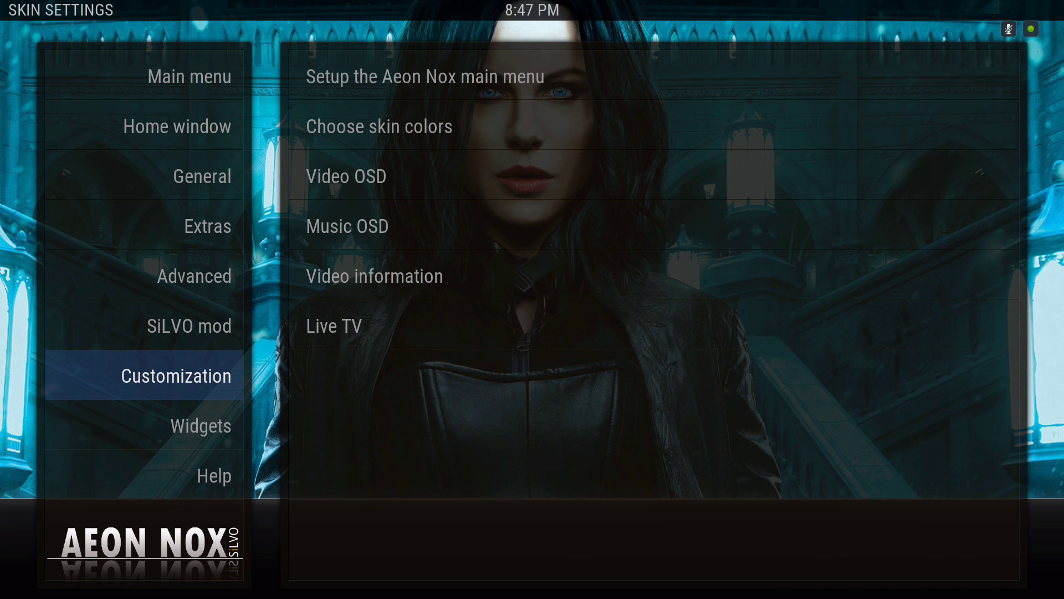
key("Right")
key("Down")
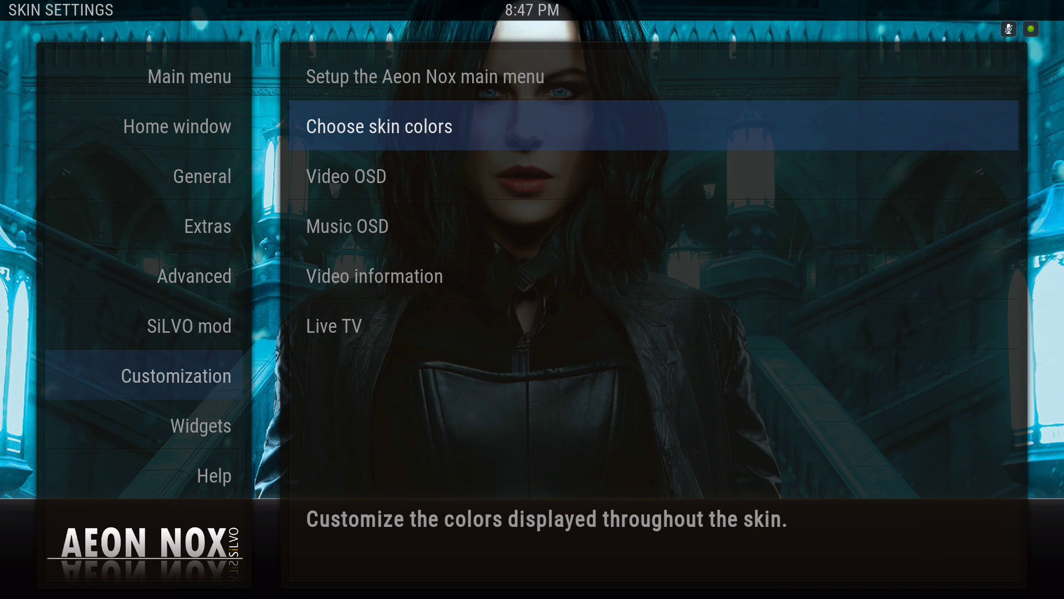
key("Up")
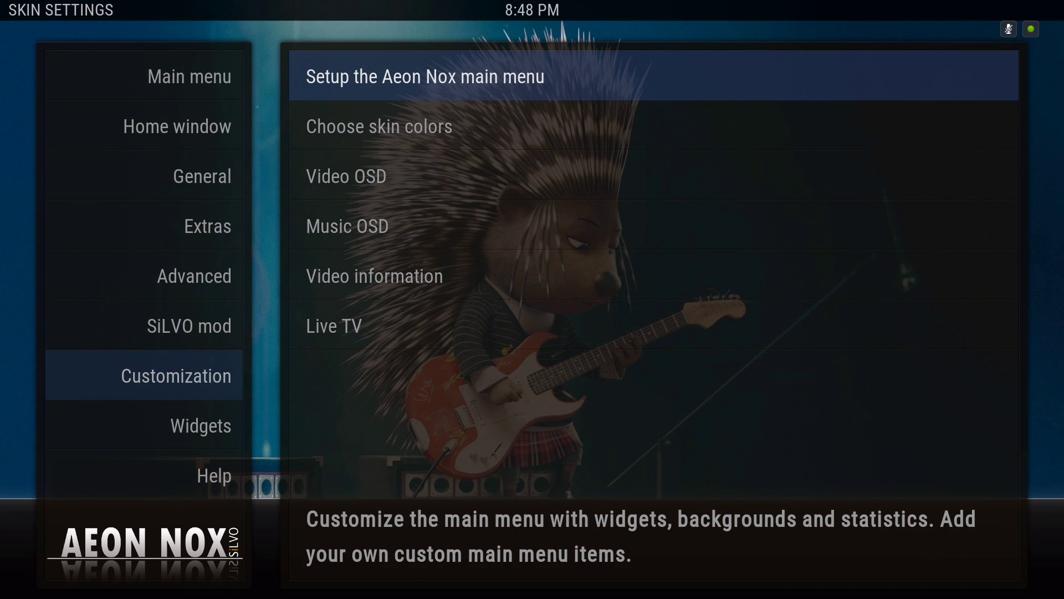
key("Return")
key("Left")
Select the ZEN menu item and move to its two widget settings.
key("Down")
key("Down")
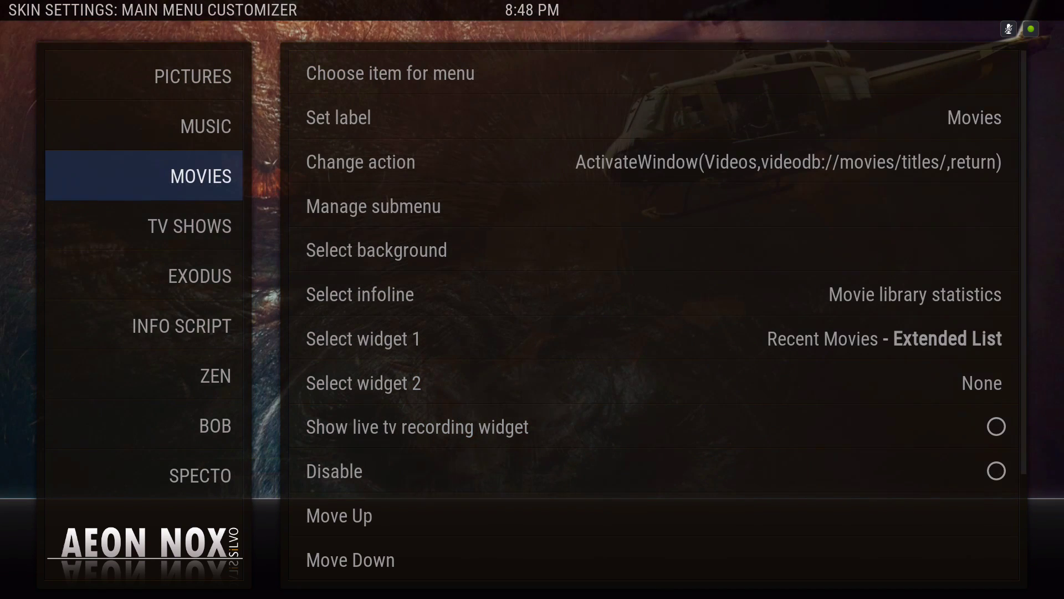
key("Down")
key("Down")
key("Down")
key("Down")
key("Up")
key("Up")
key("Up")
key("Up")
key("Down")
key("Down")
key("Down")
key("Down")
key("Down")
key("Up")
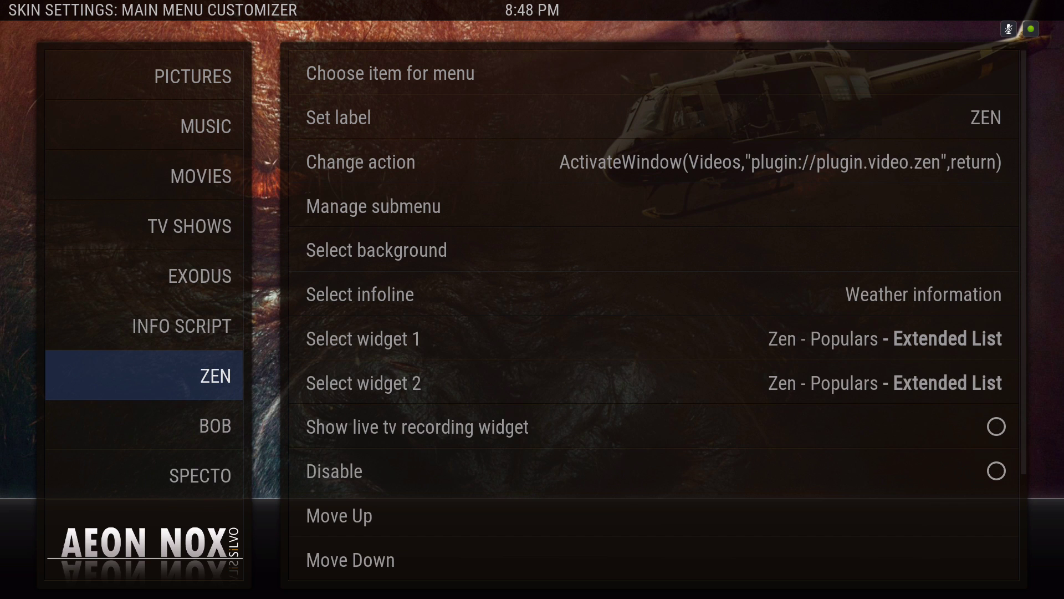
key("Up")
key("Down")
key("Right")
key("Down")
key("Down")
key("Down")
key("Down")
key("Down")
key("Down")
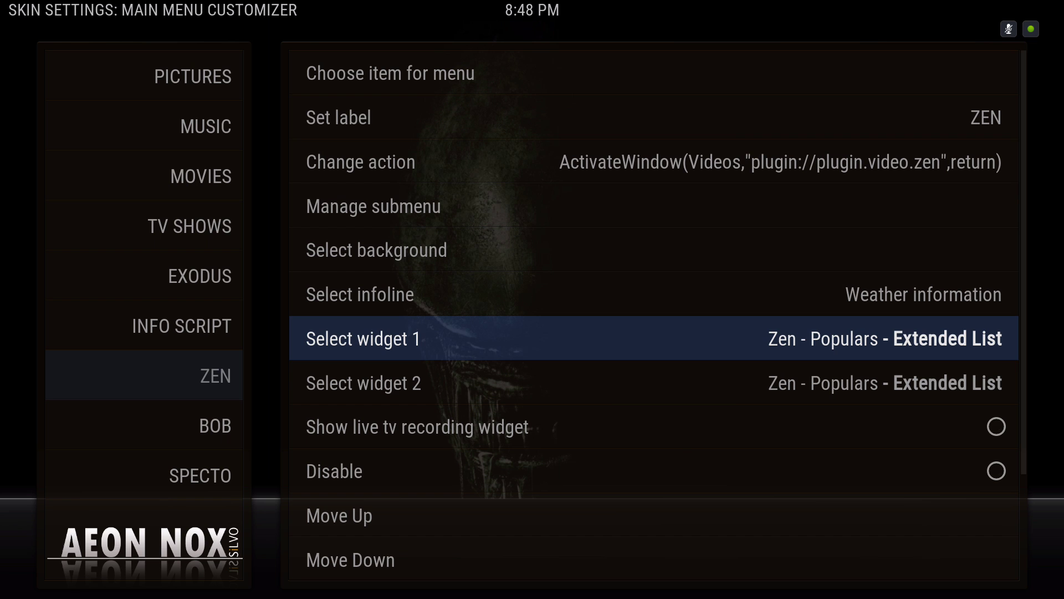
key("Down")
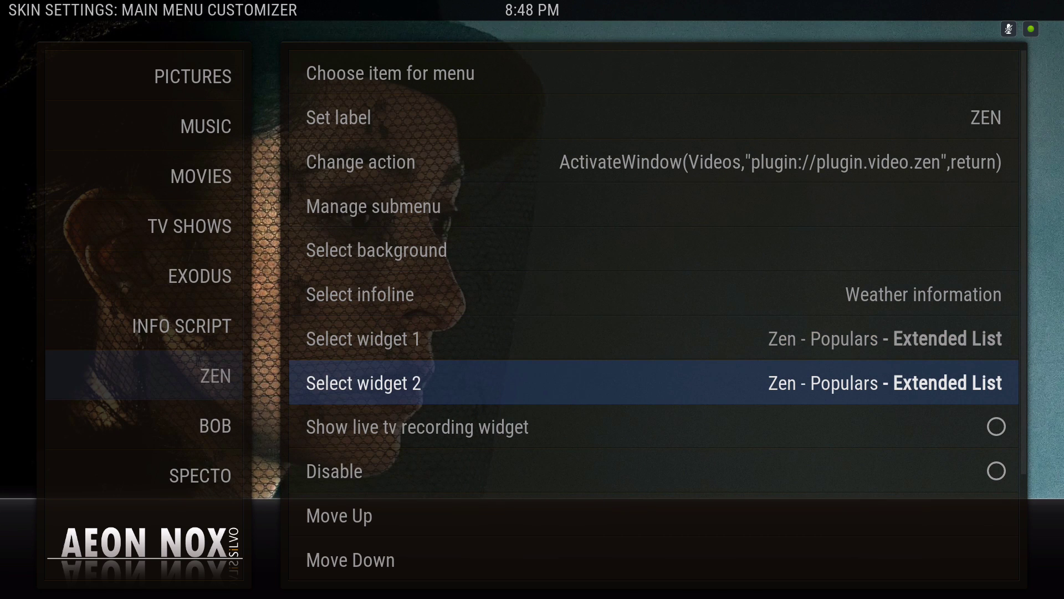
Set ZEN's first widget style to Panel extended.
key("Up")
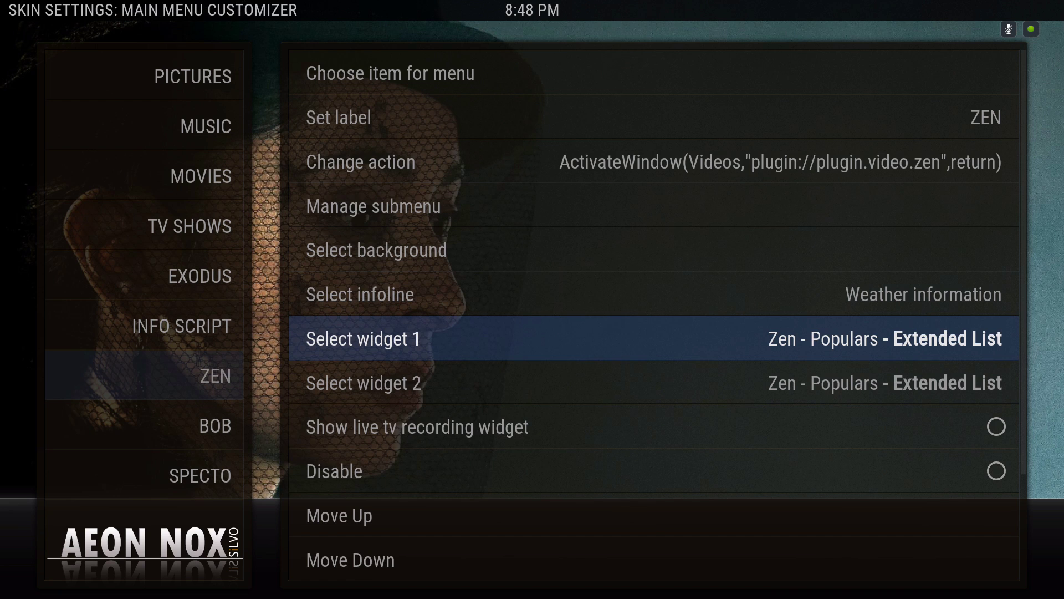
key("Return")
key("Down")
key("Up")
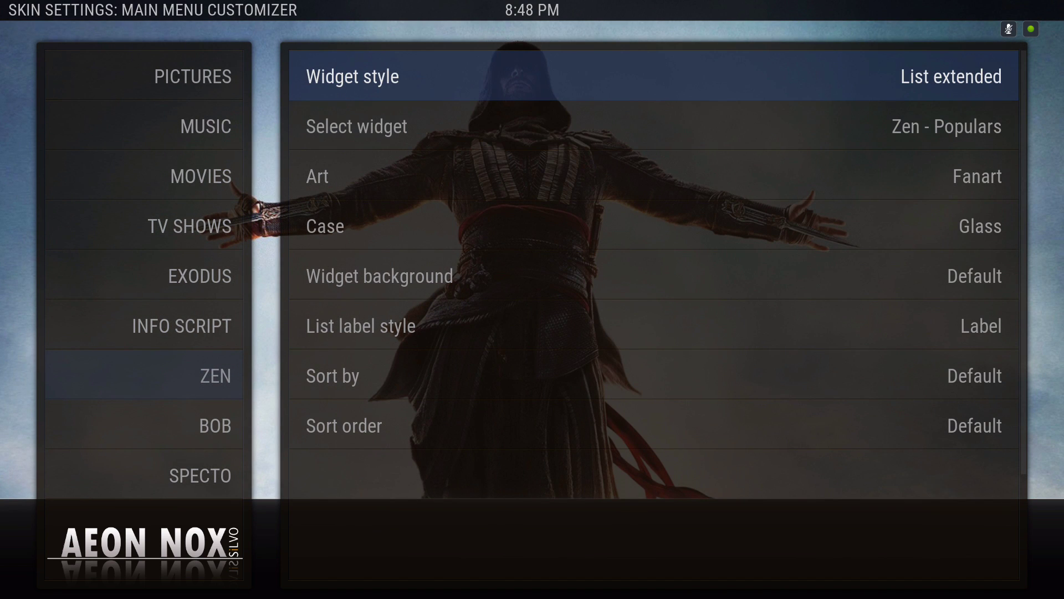
key("Return")
key("Down")
key("Down")
key("Down")
key("Down")
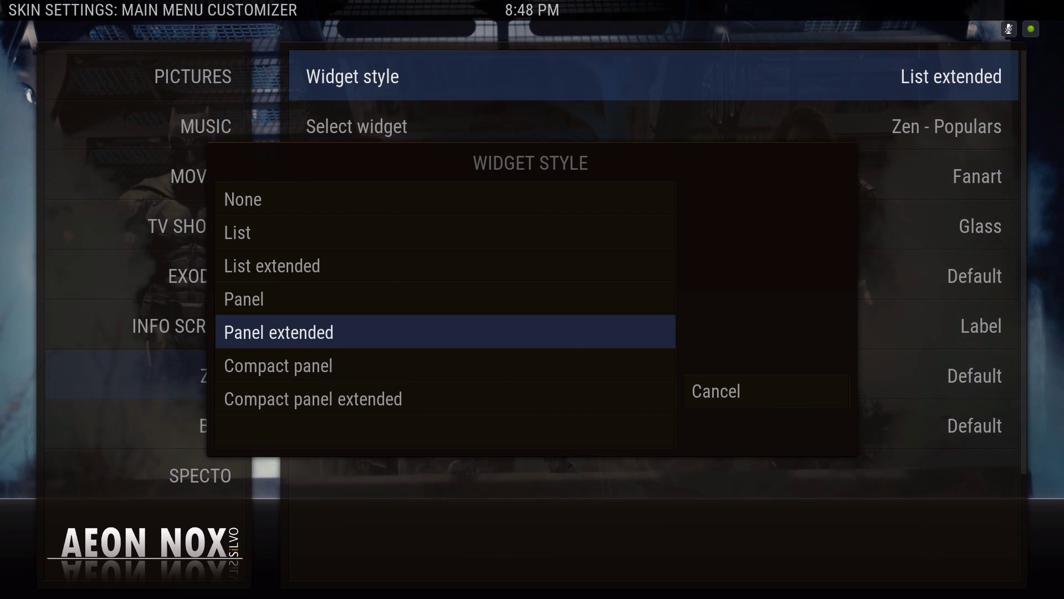
key("Down")
key("Down")
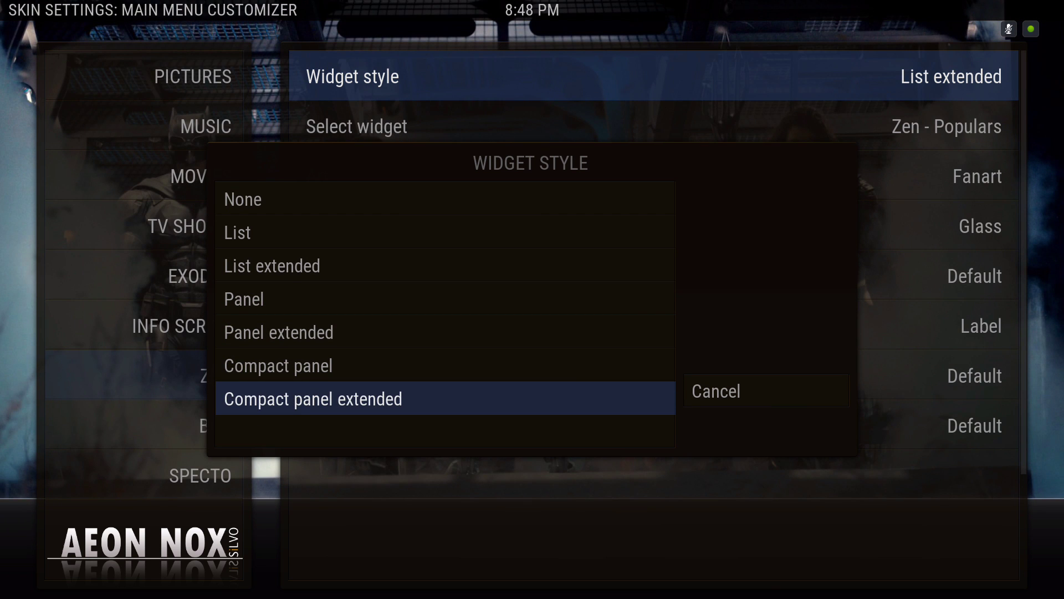
key("Up")
key("Up")
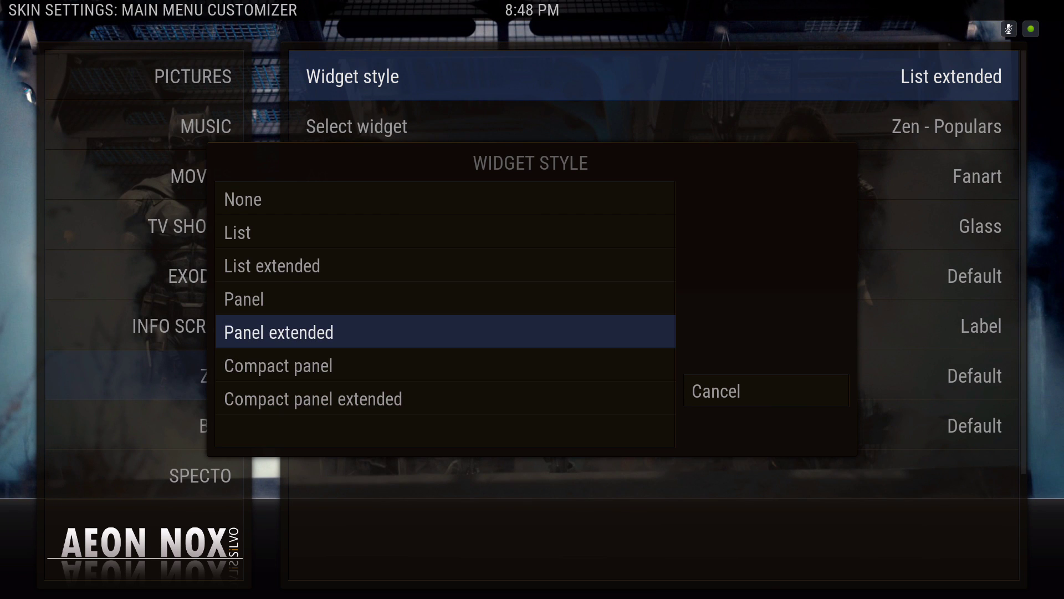
key("Return")
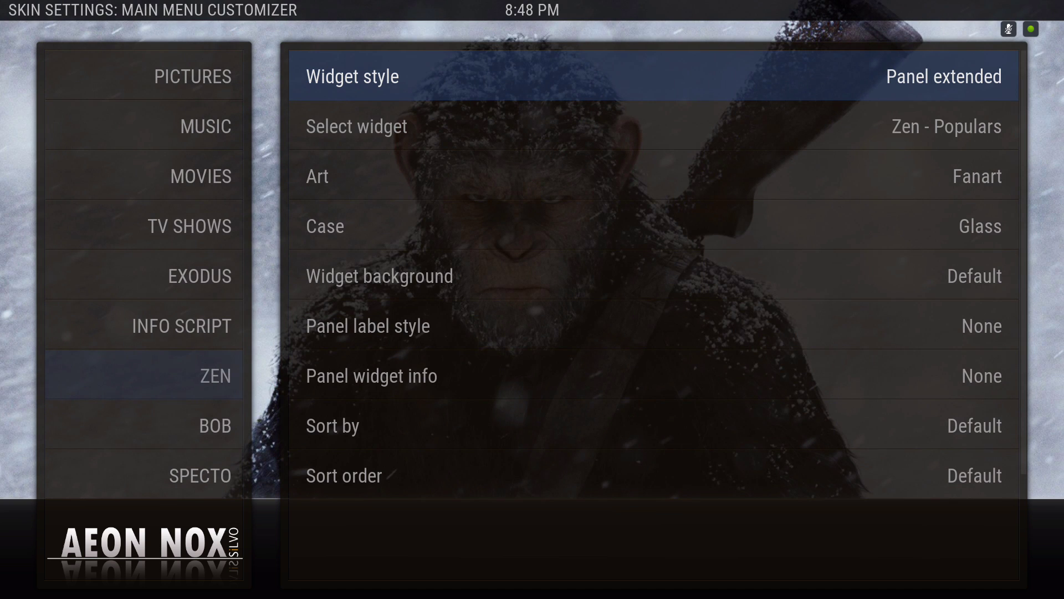
Set the first widget's art to Poster and back out of the ZEN item options.
key("Down")
key("Down")
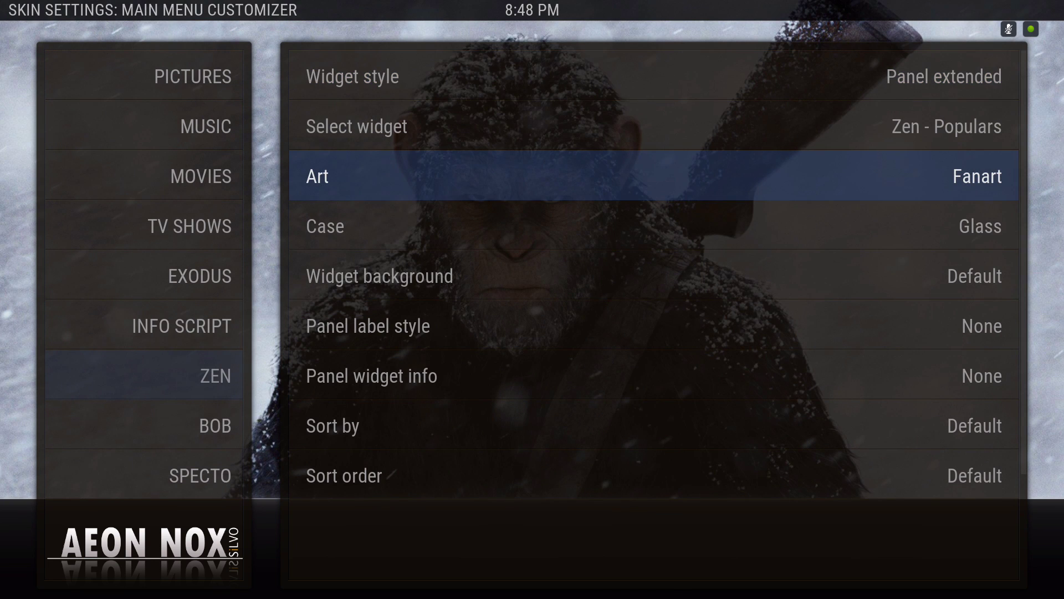
key("Return")
key("Down")
key("Down")
key("Up")
key("Up")
key("Return")
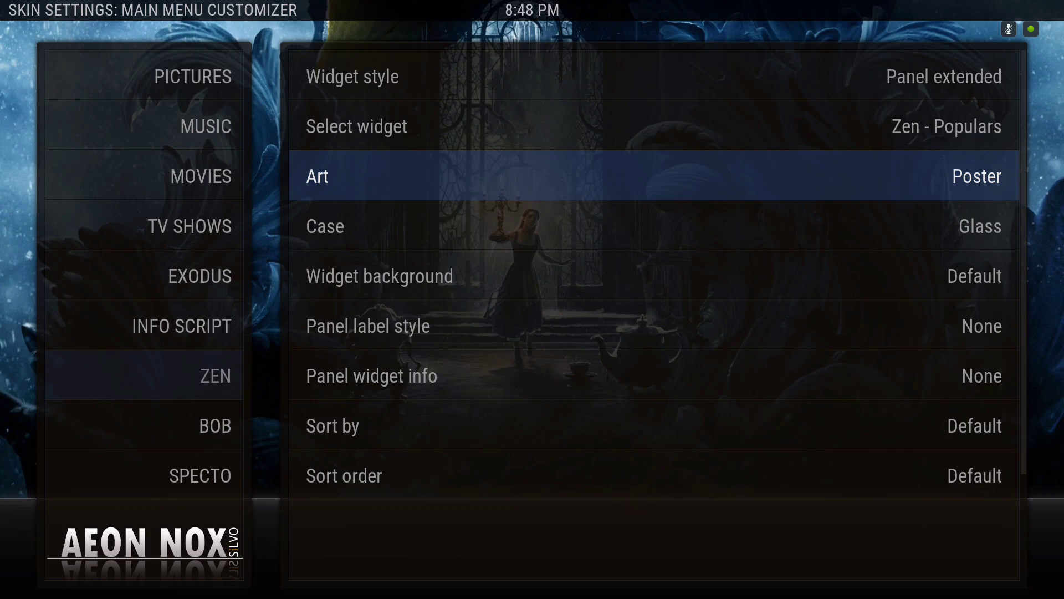
key("BackSpace")
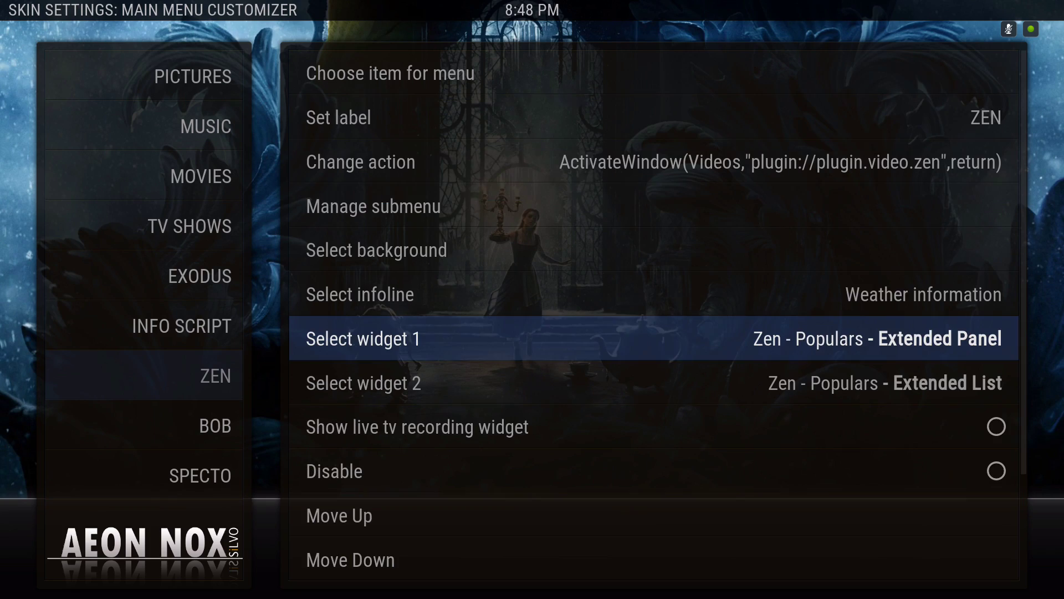
key("BackSpace")
Exit the skin settings to the home screen and move along the menu to ZEN's poster row.
key("BackSpace")
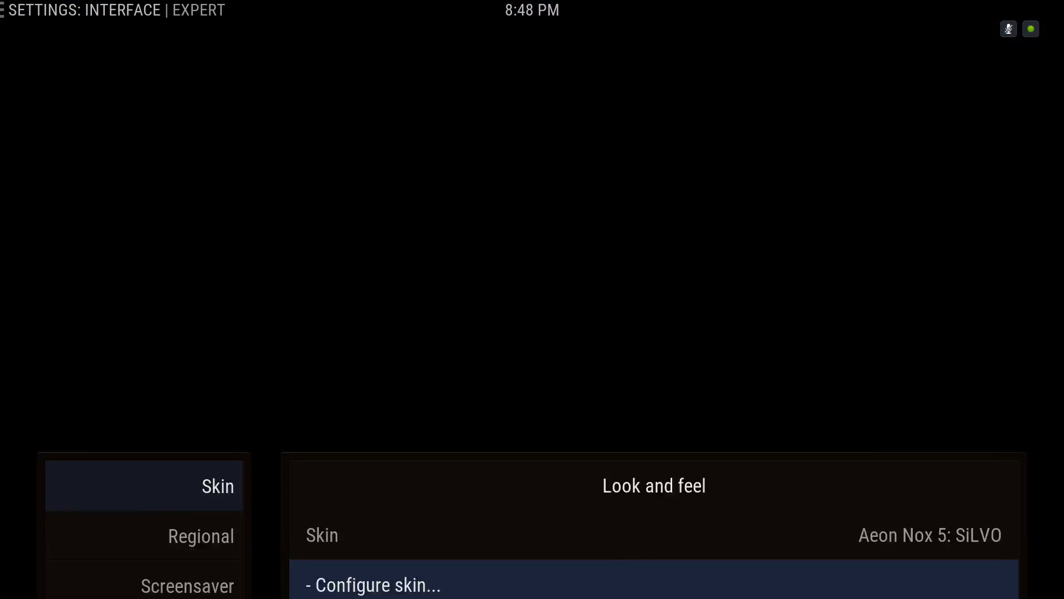
key("BackSpace")
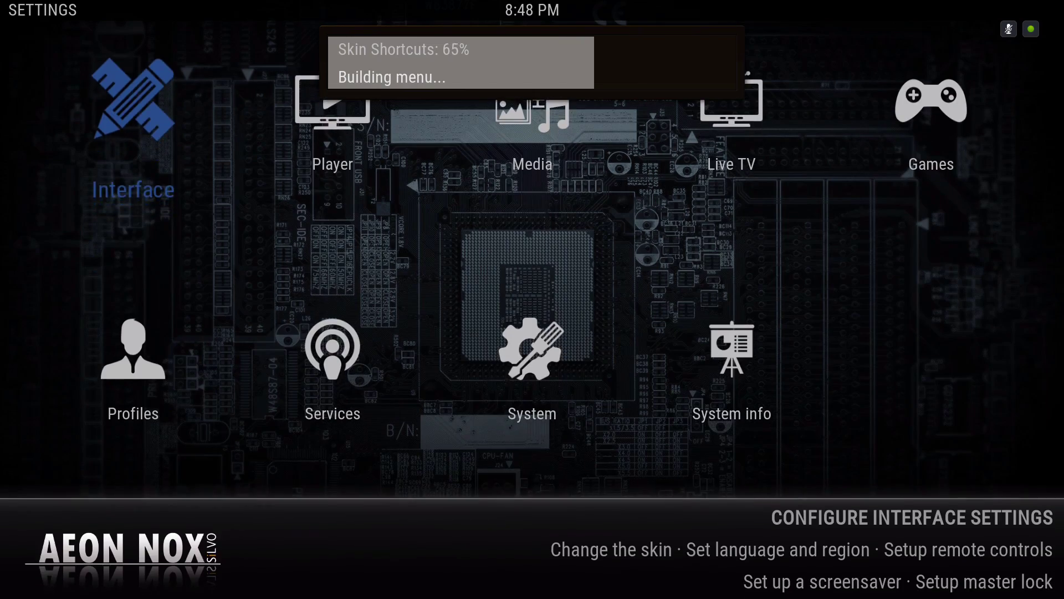
key("BackSpace")
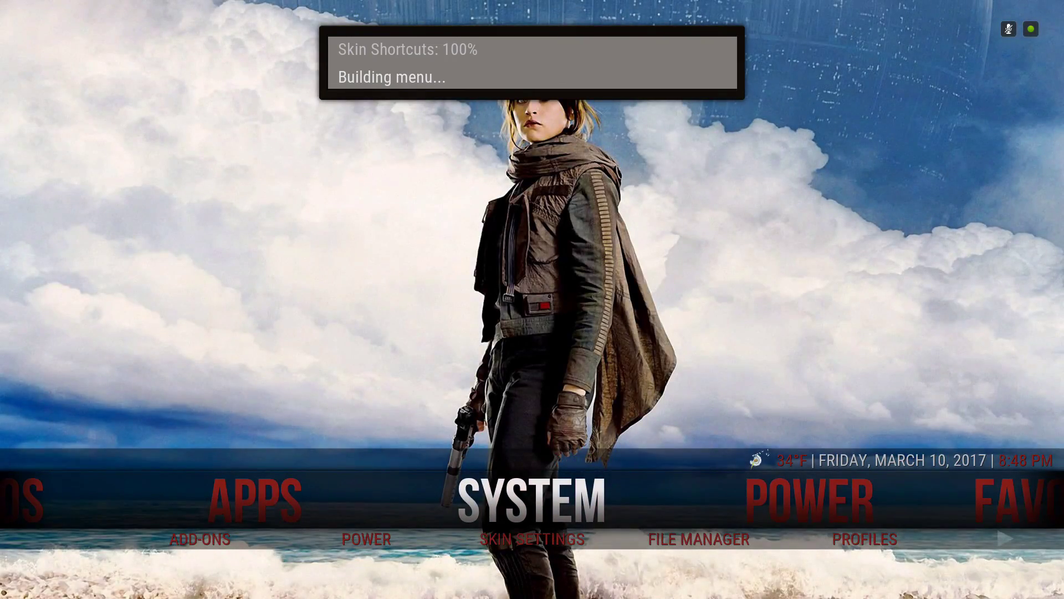
key("Right")
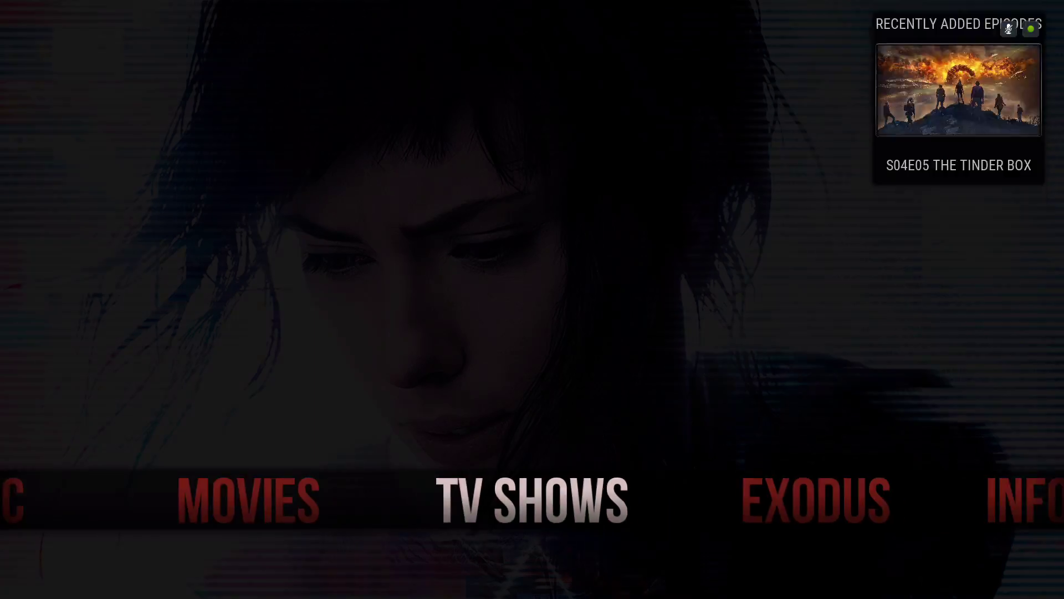
key("Right")
key("Right")
key("Right")
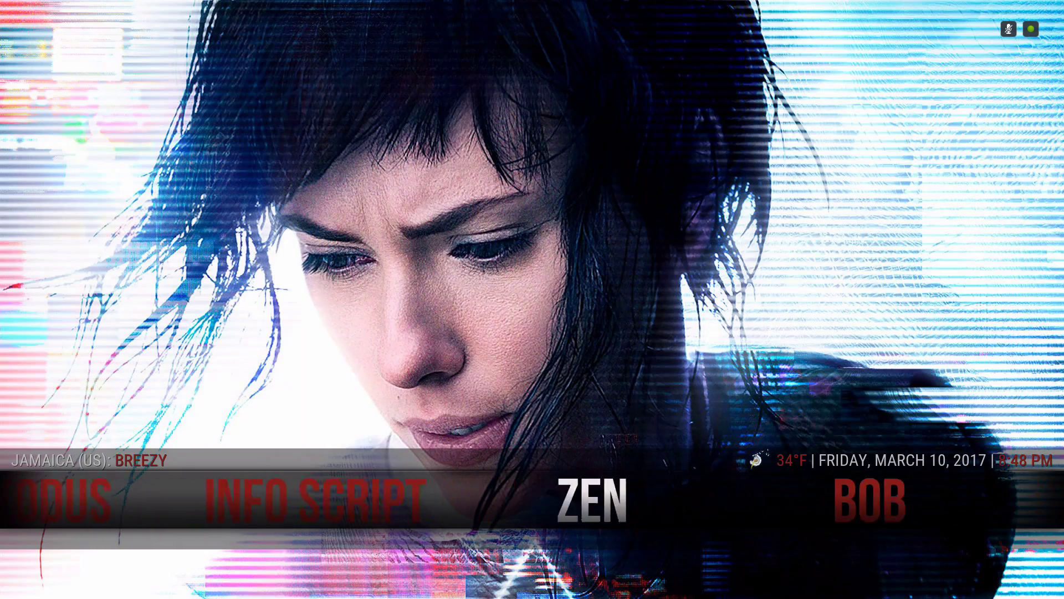
key("Right")
key("Right")
key("Right")
key("Right")
key("Right")
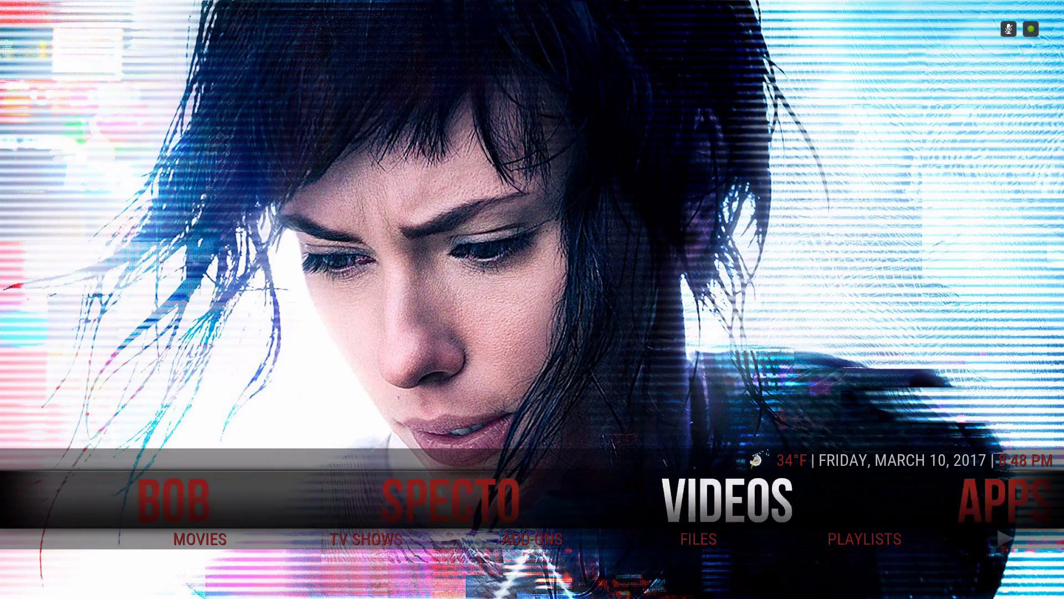
key("Right")
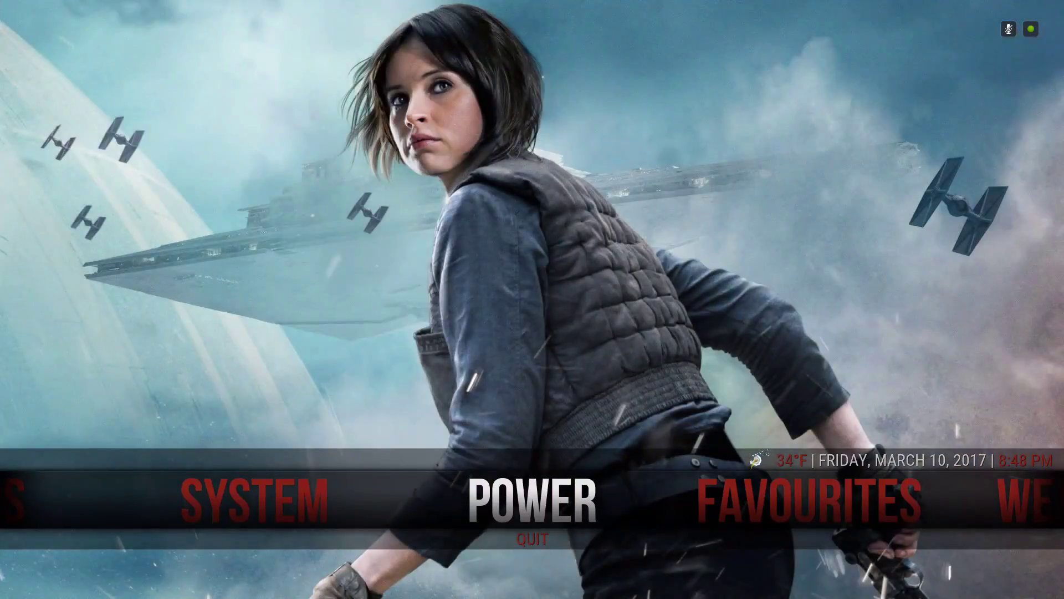
key("Left")
key("Left")
key("Left")
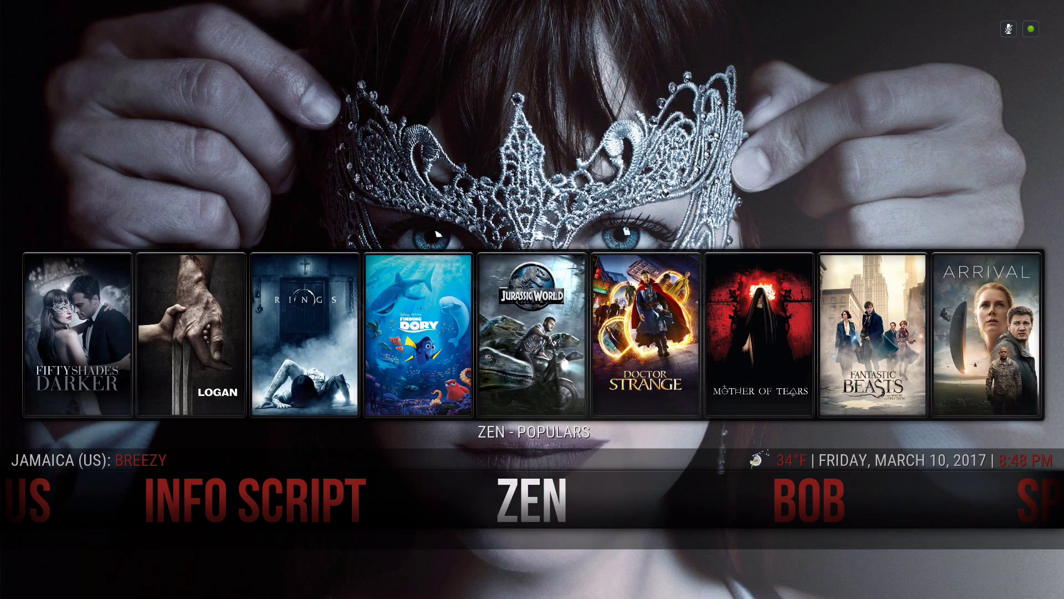
key("Up")
key("Right")
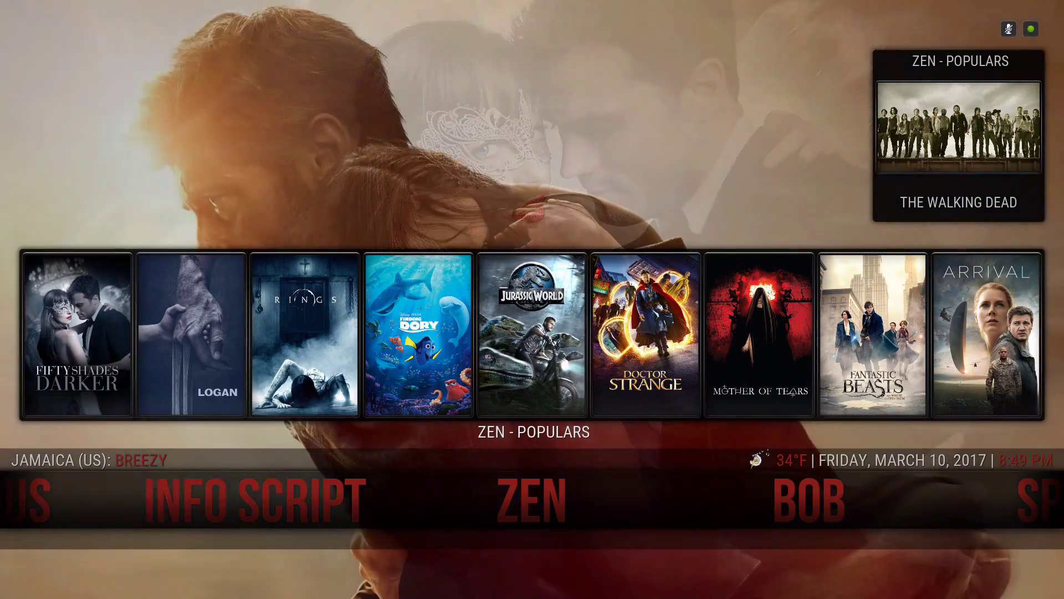
key("Right")
key("Right")
key("Right")
key("Right")
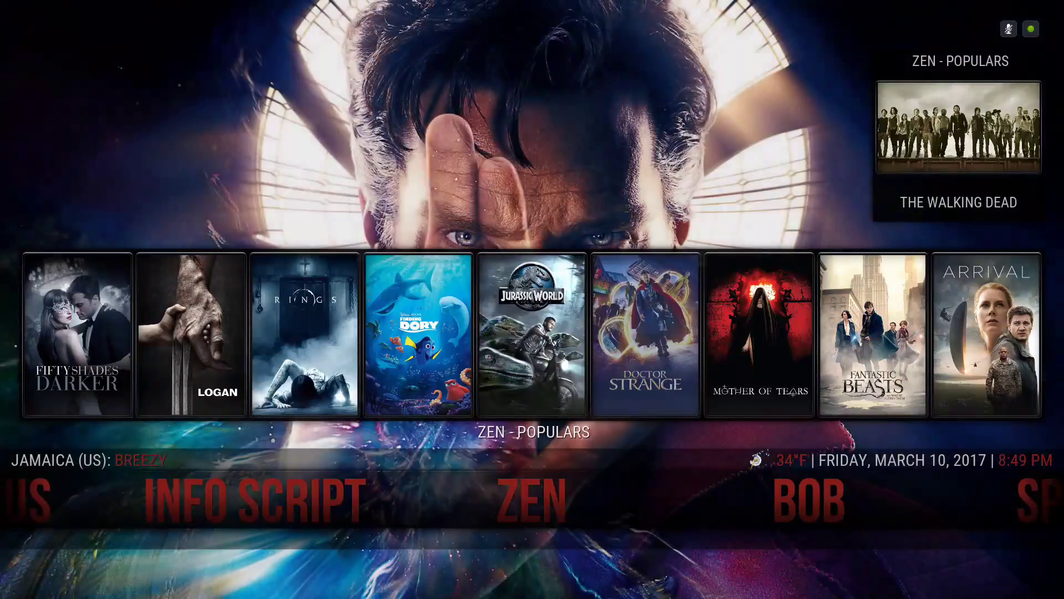
key("Right")
key("Right")
key("Right")
key("Right")
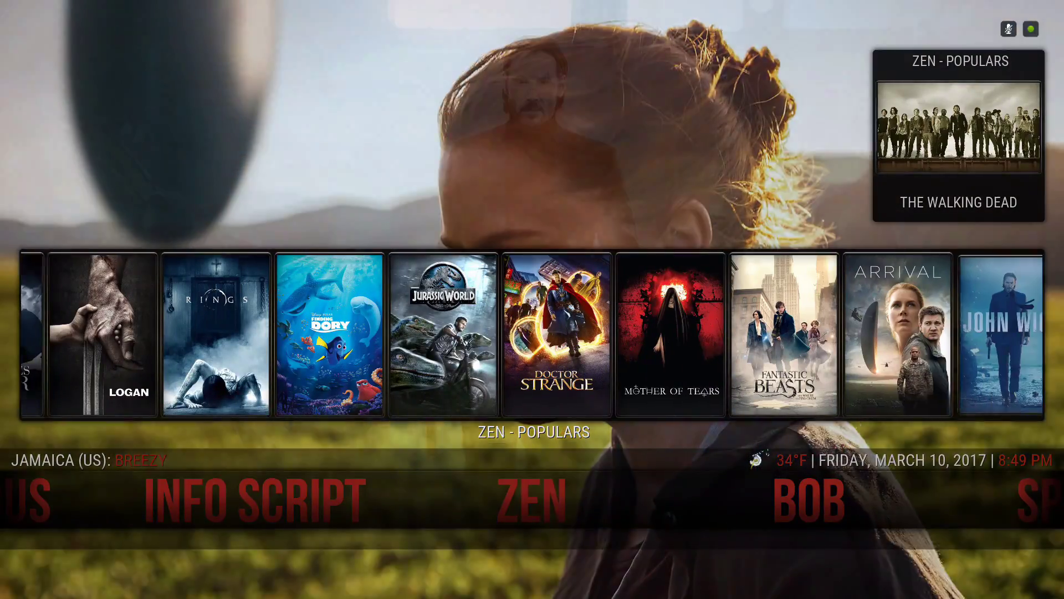
key("Right")
key("Right")
key("Right")
key("Right")
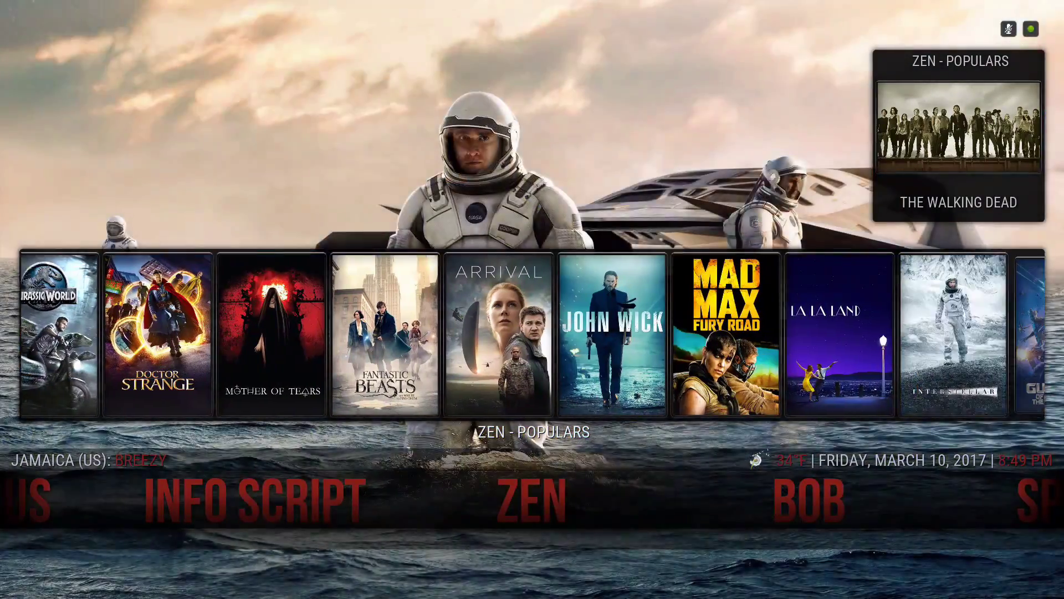
key("Right")
key("Up")
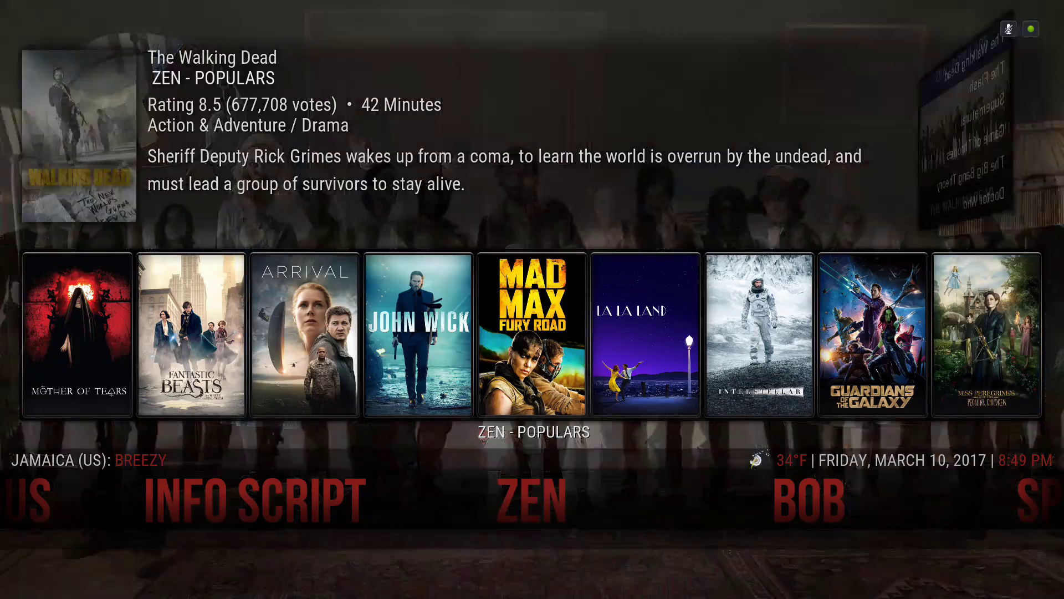
key("Down")
key("Down")
key("Down")
key("Down")
key("Down")
key("Down")
key("Down")
key("Down")
key("Down")
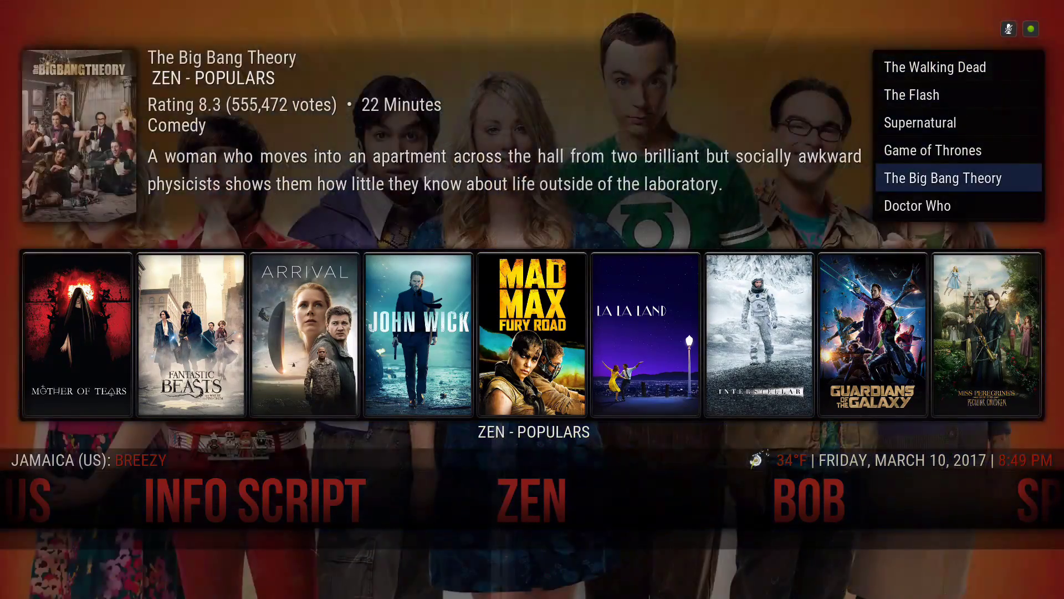
key("Down")
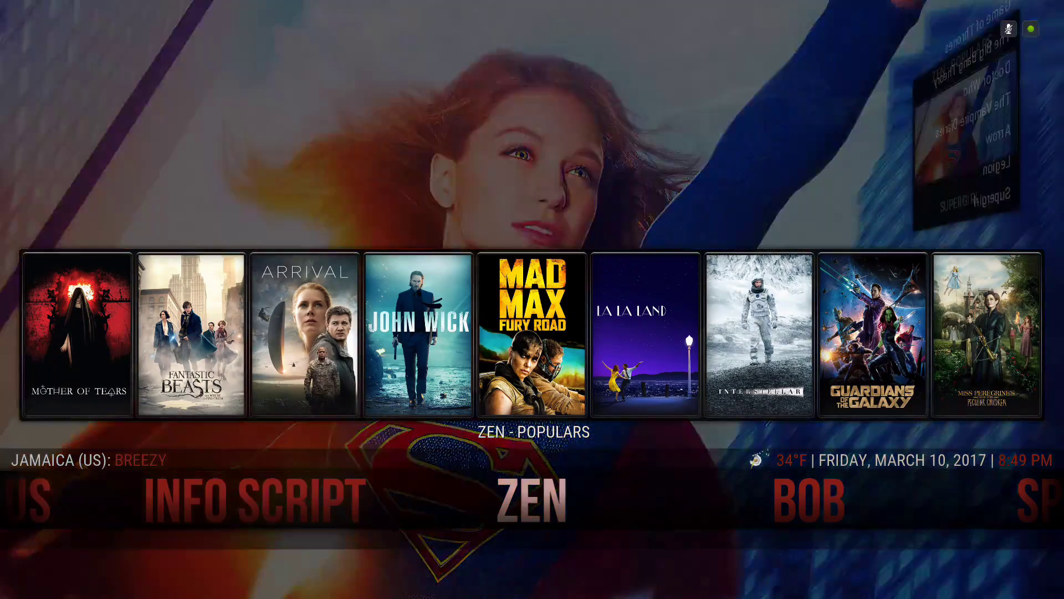
key("Left")
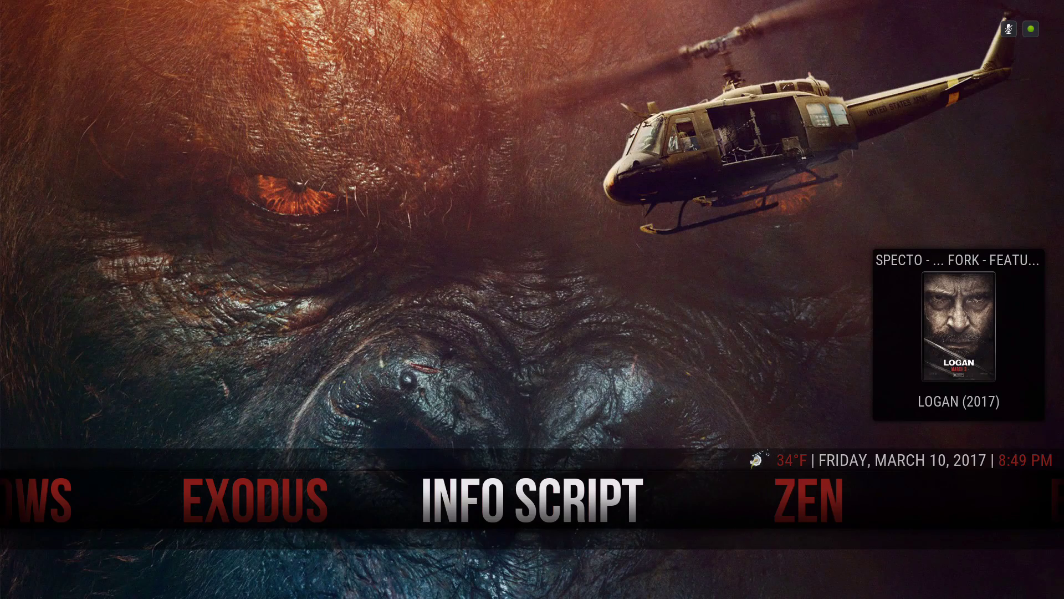
key("Right")
key("Right")
key("Right")
key("Right")
key("Right")
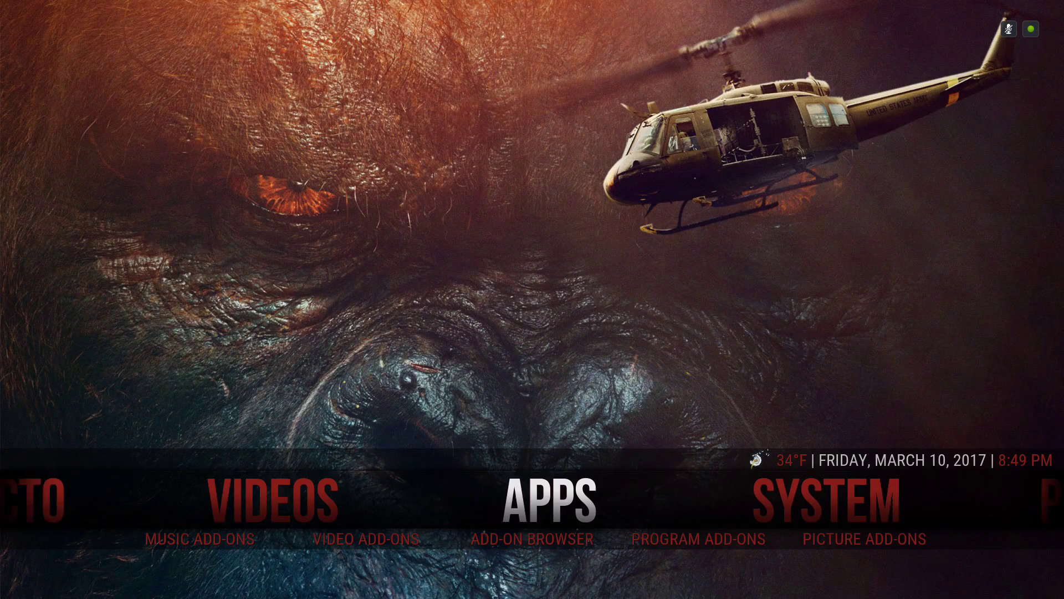
key("Left")
key("Left")
key("Right")
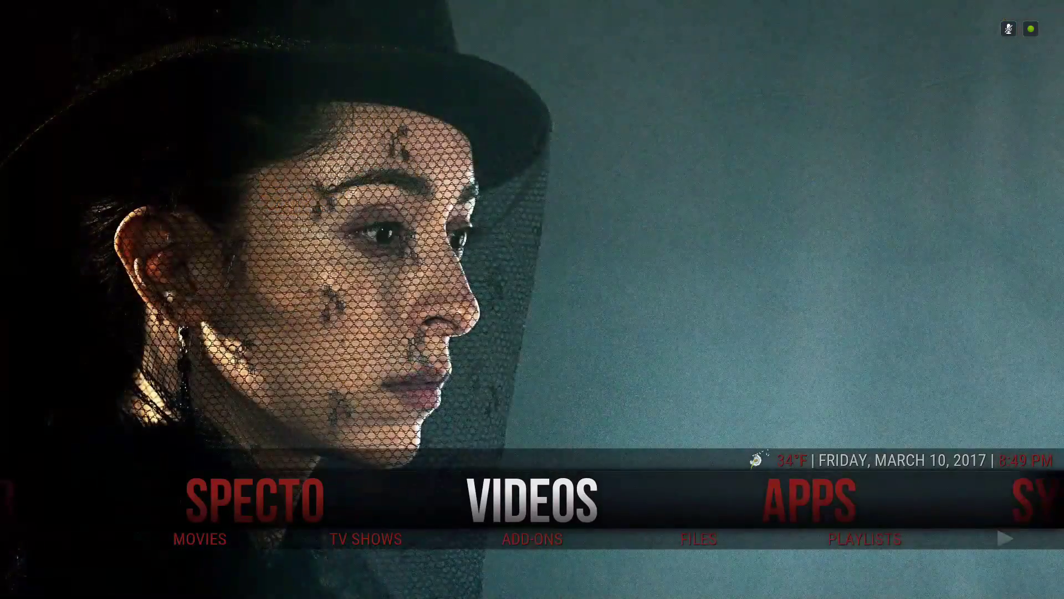
key("Left")
key("Left")
key("Right")
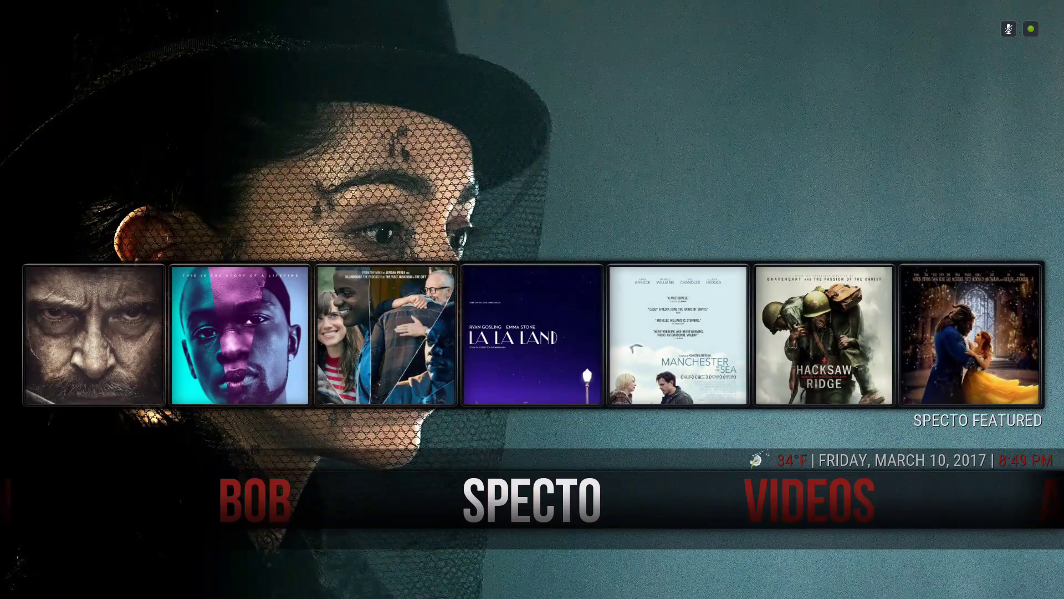
key("Right")
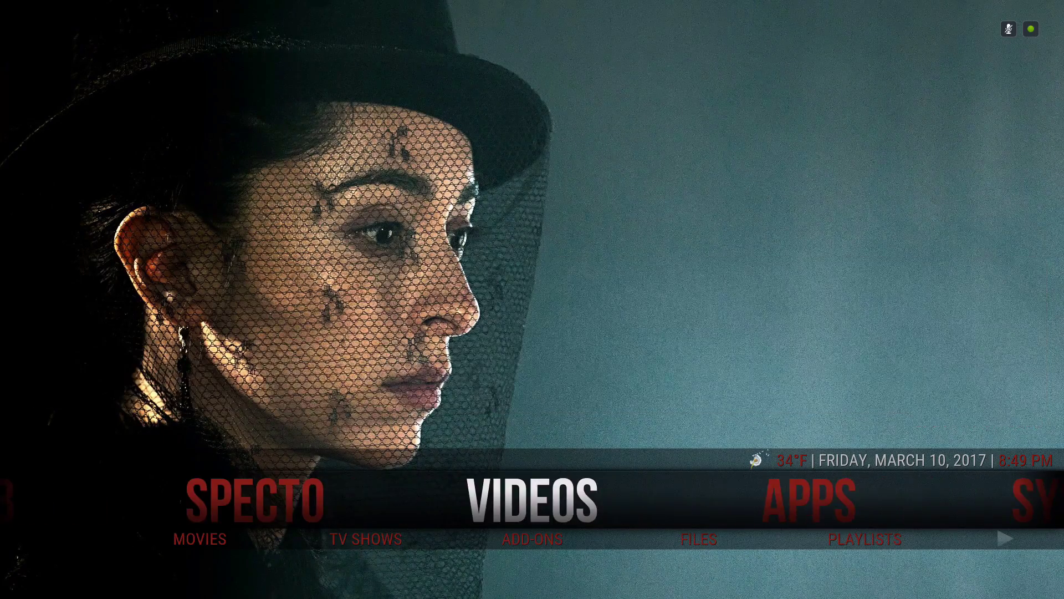
key("Left")
key("Left")
key("Left")
key("Up")
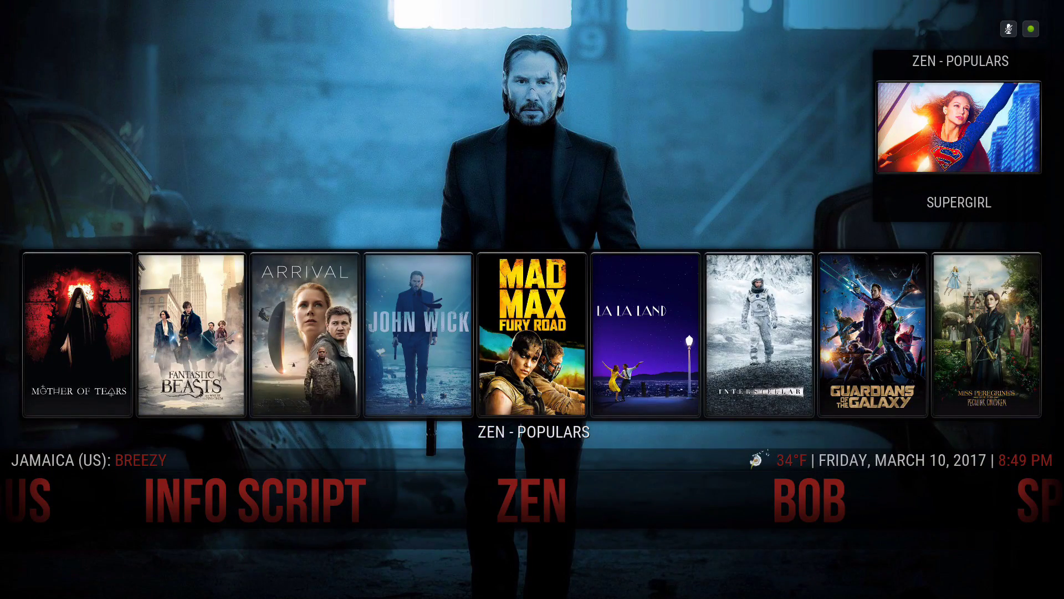
key("Up")
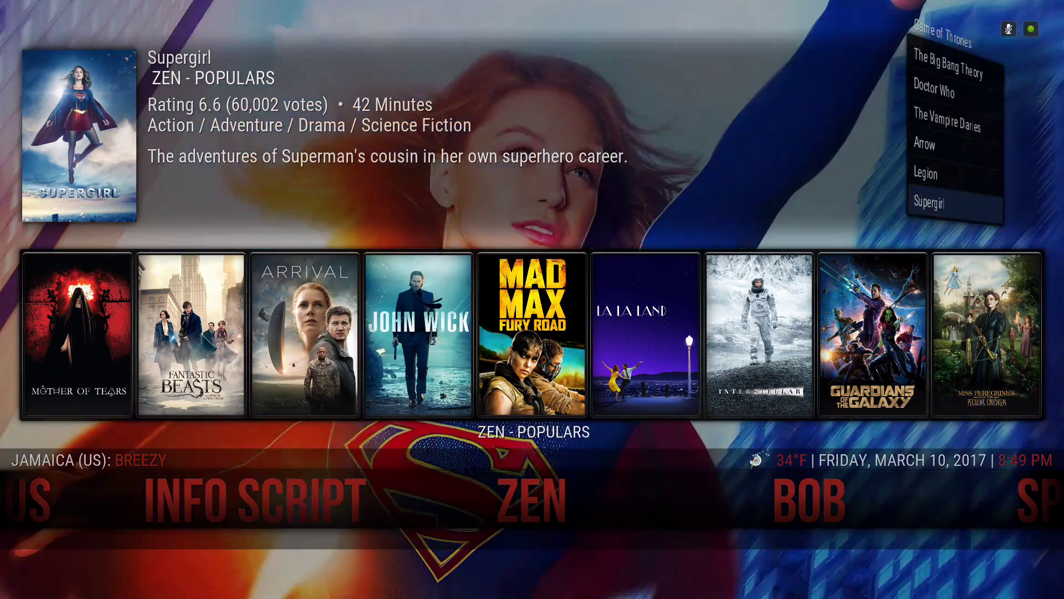
key("Up")
key("Up")
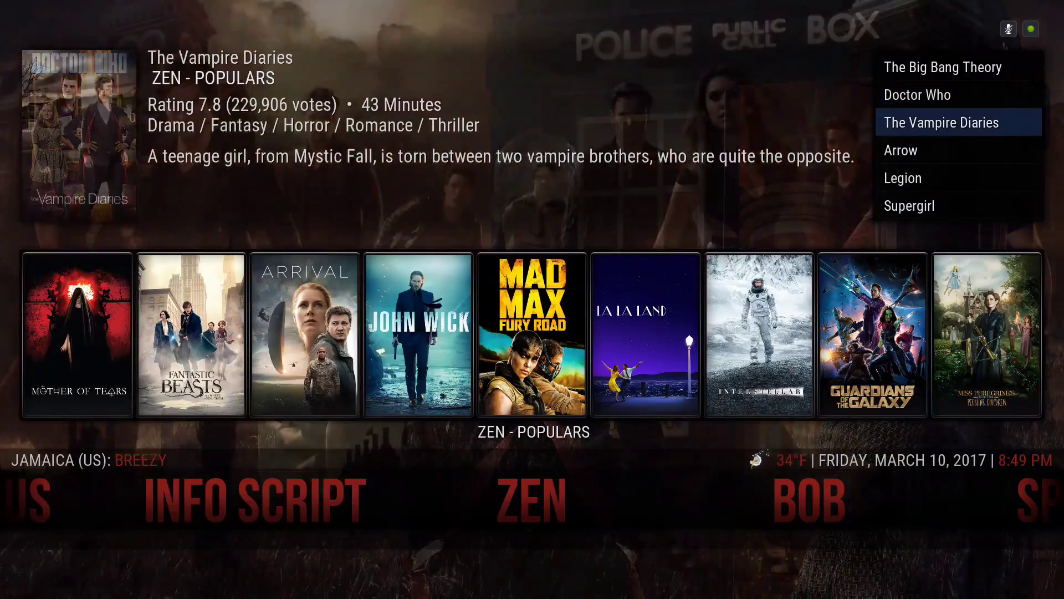
key("Down")
key("Escape")
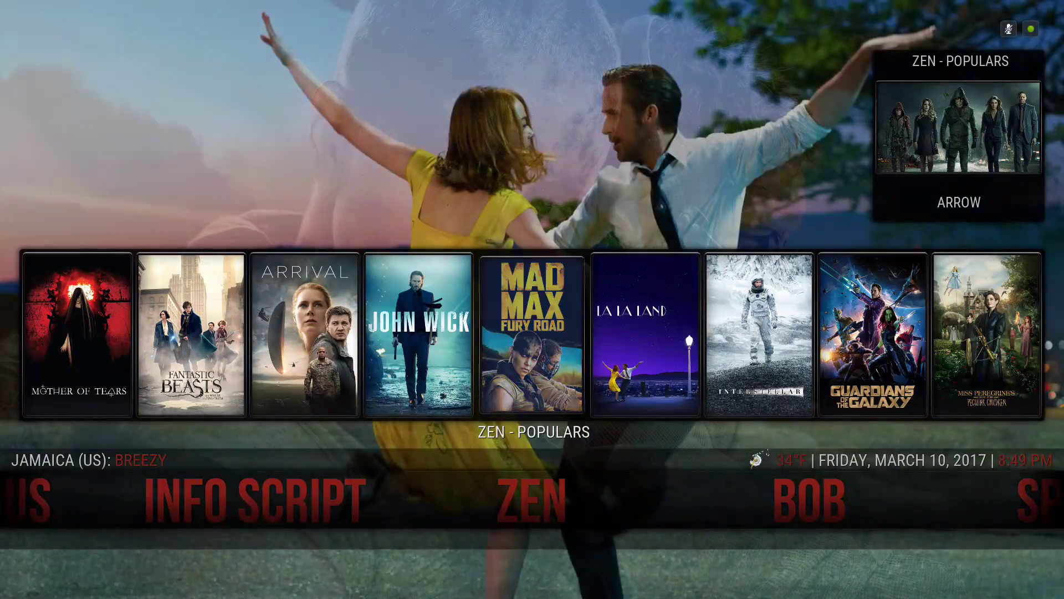
key("Left")
key("Left")
key("Left")
key("Left")
key("Left")
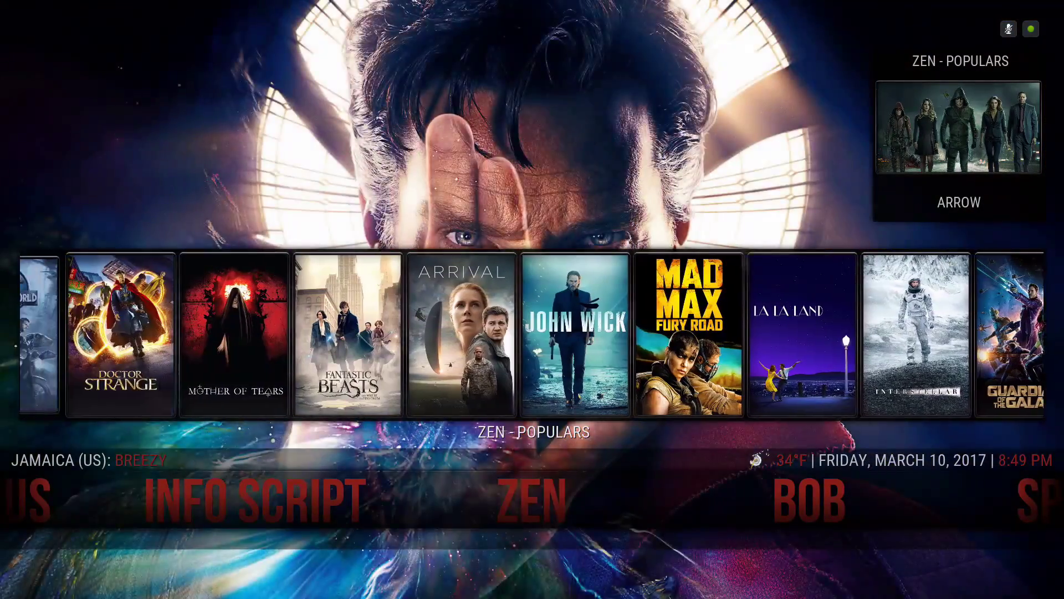
key("Left")
key("Left")
key("Right")
key("Right")
key("Right")
key("Right")
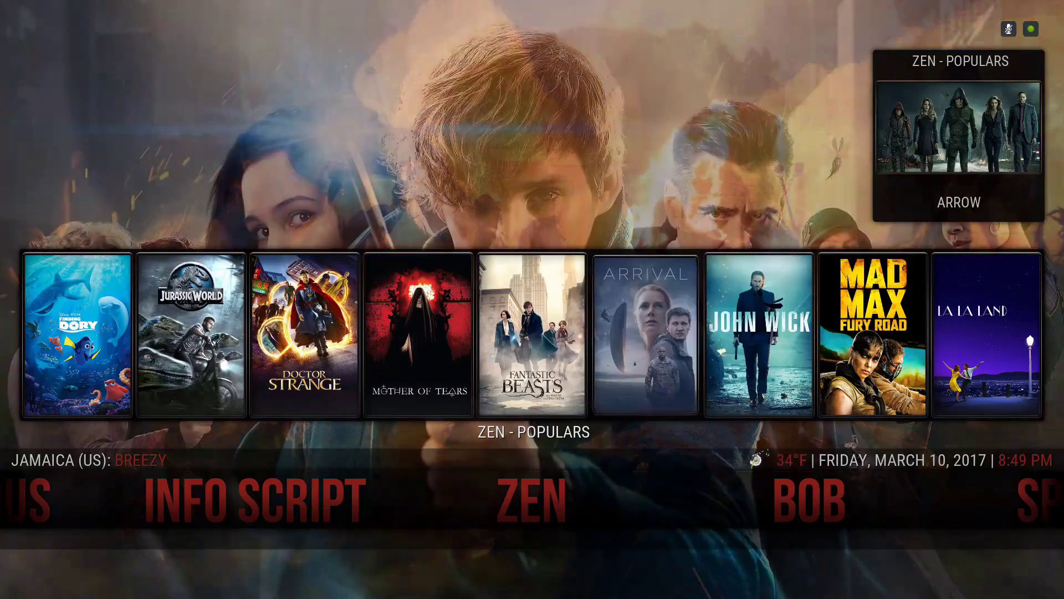
key("Down")
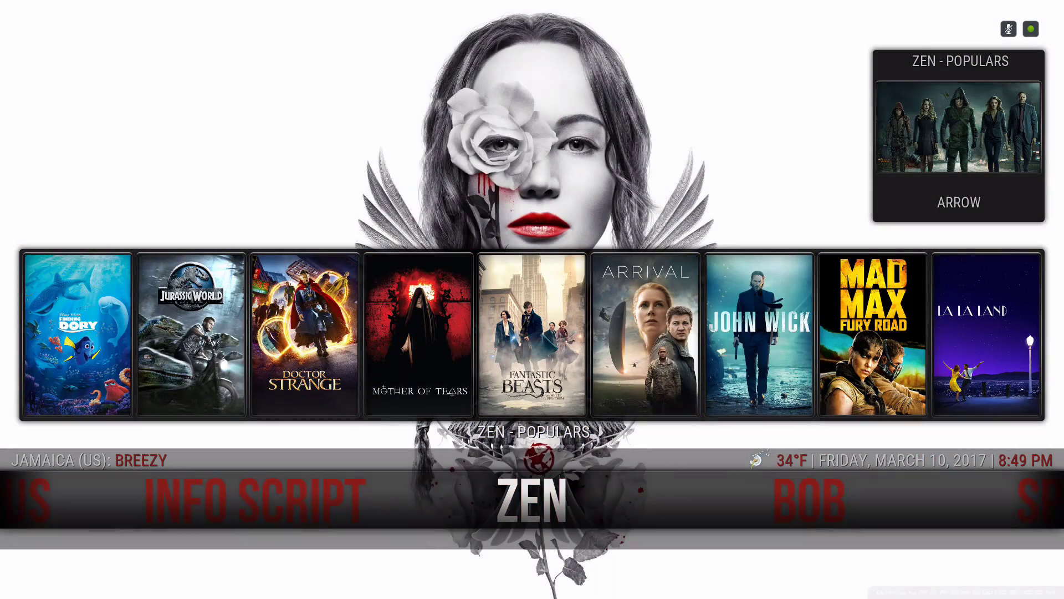
key("Right")
key("Right")
key("Right")
key("Right")
key("Right")
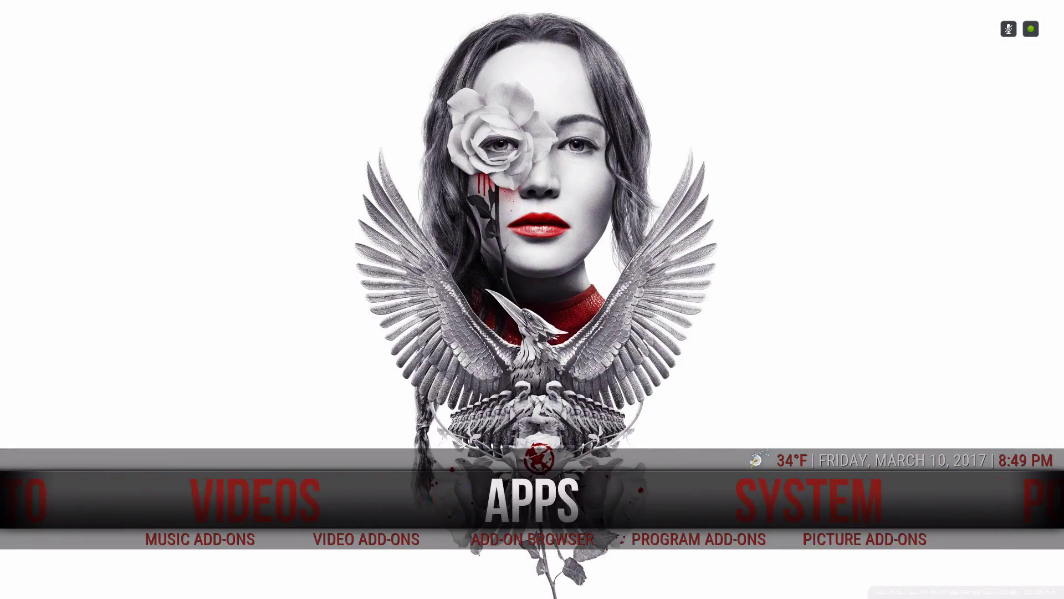
Open the Aeon Nox skin settings via SYSTEM > Interface > Configure skin.
key("Return")
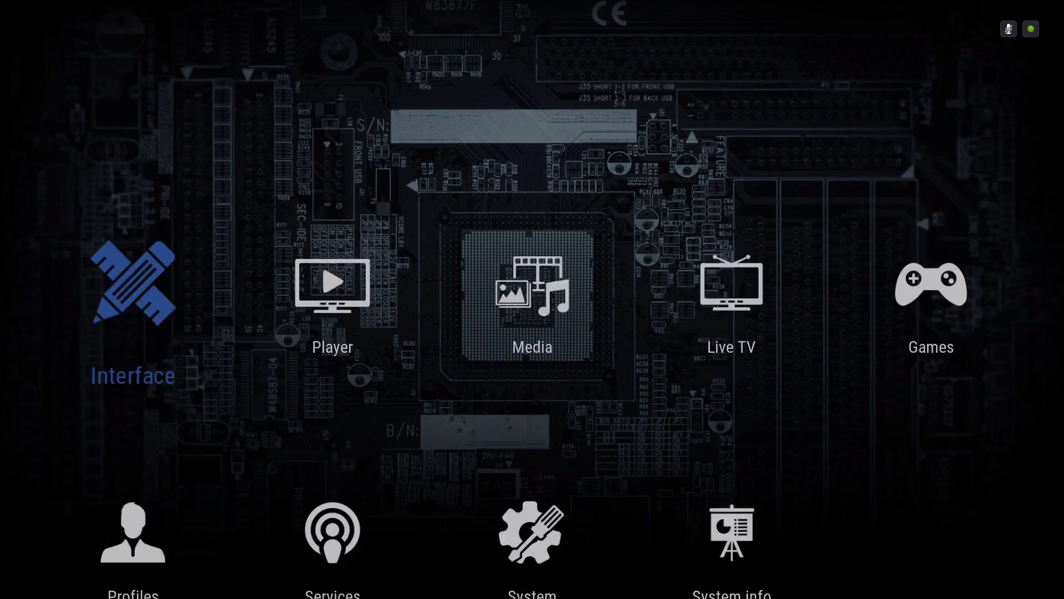
key("Return")
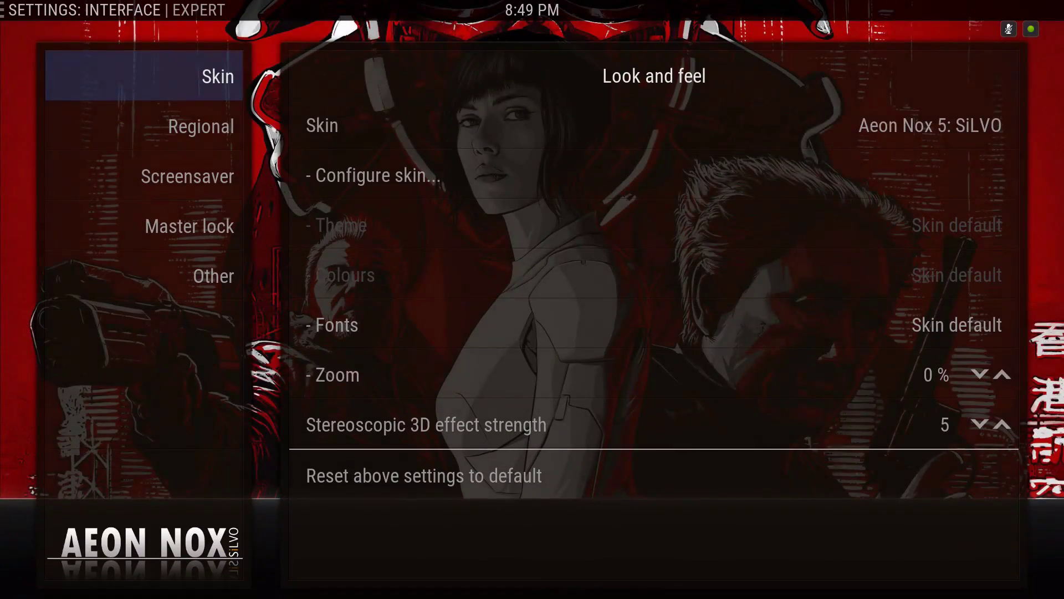
key("Right")
key("Down")
key("Return")
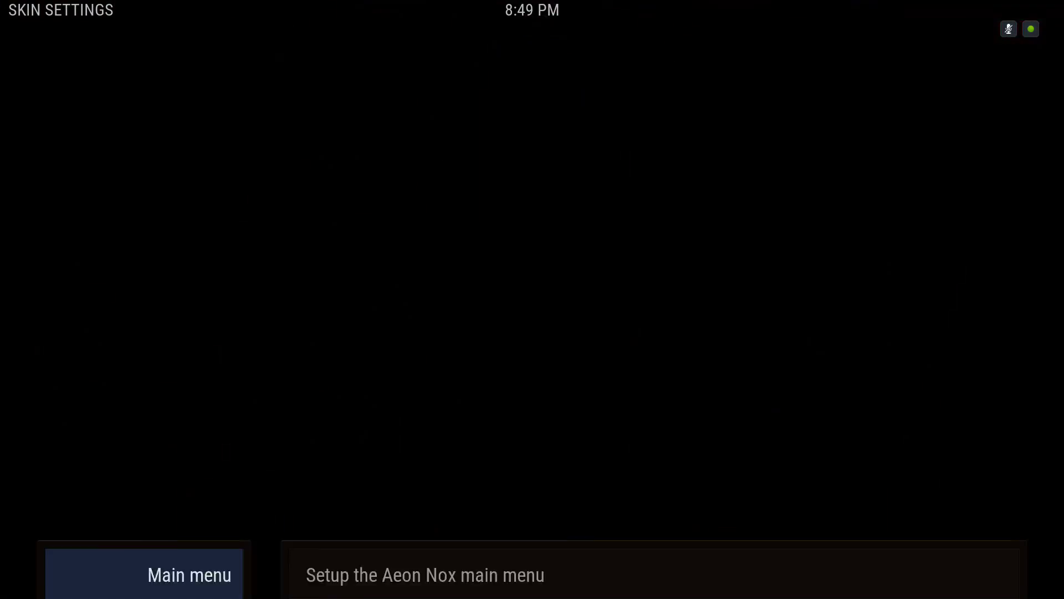
Go to the Customization category and open the Video OSD settings.
key("Down")
key("Down")
key("Down")
key("Down")
key("Down")
key("Down")
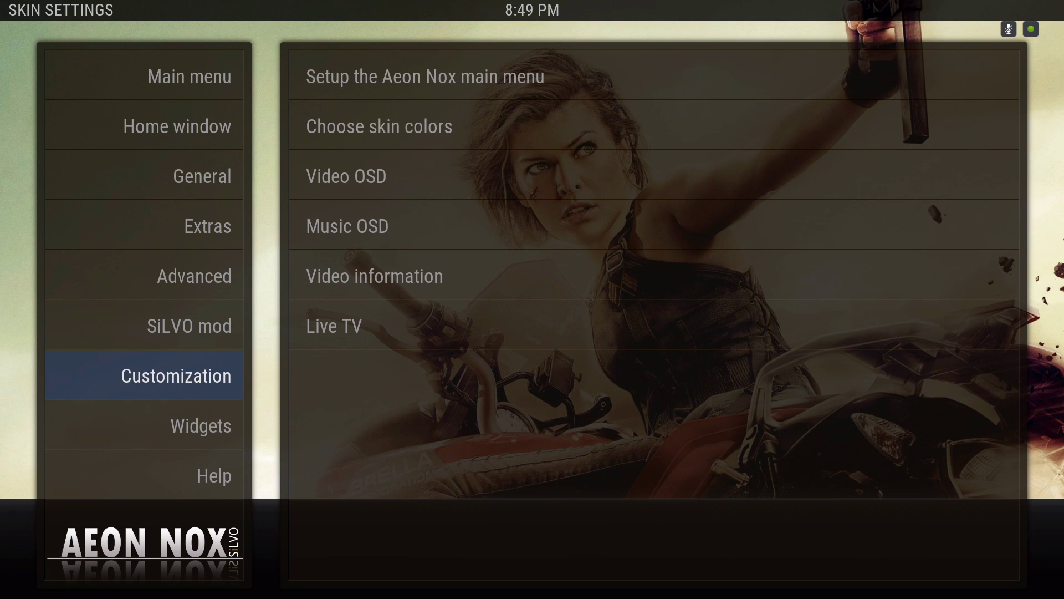
key("Right")
key("Down")
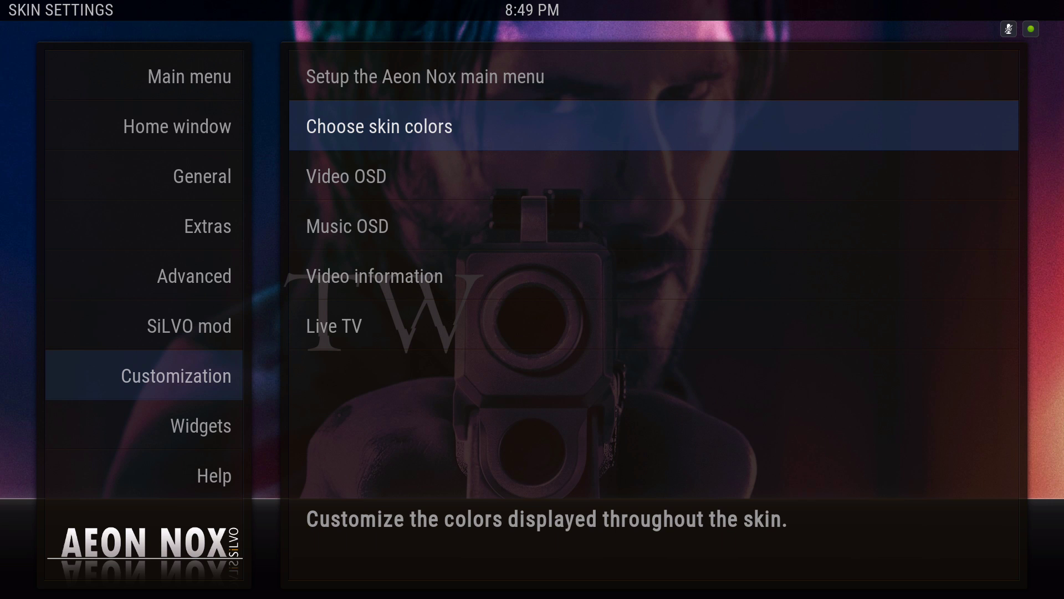
key("Up")
key("Down")
key("Down")
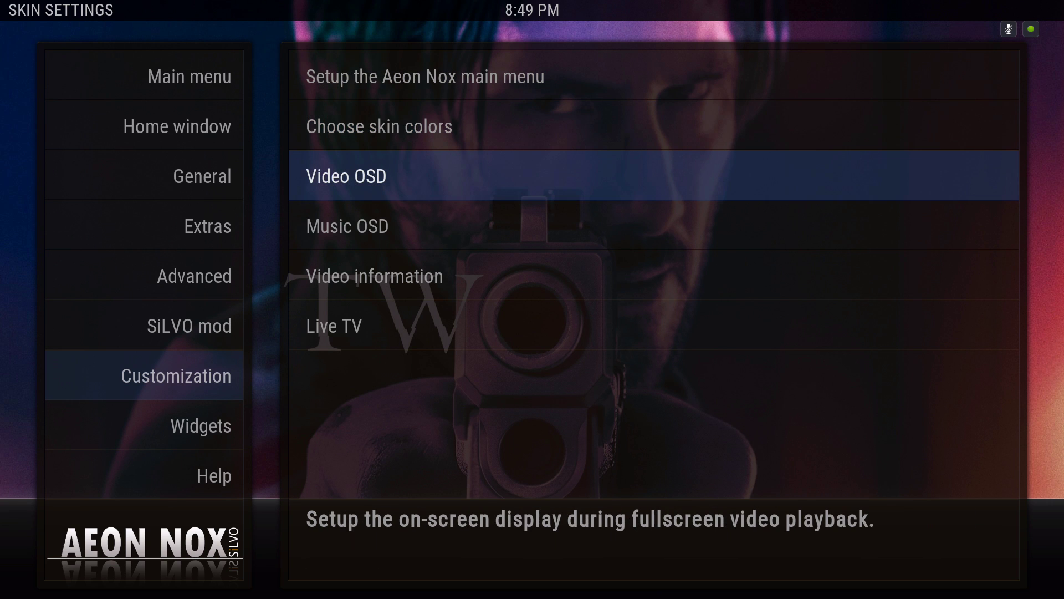
key("Return")
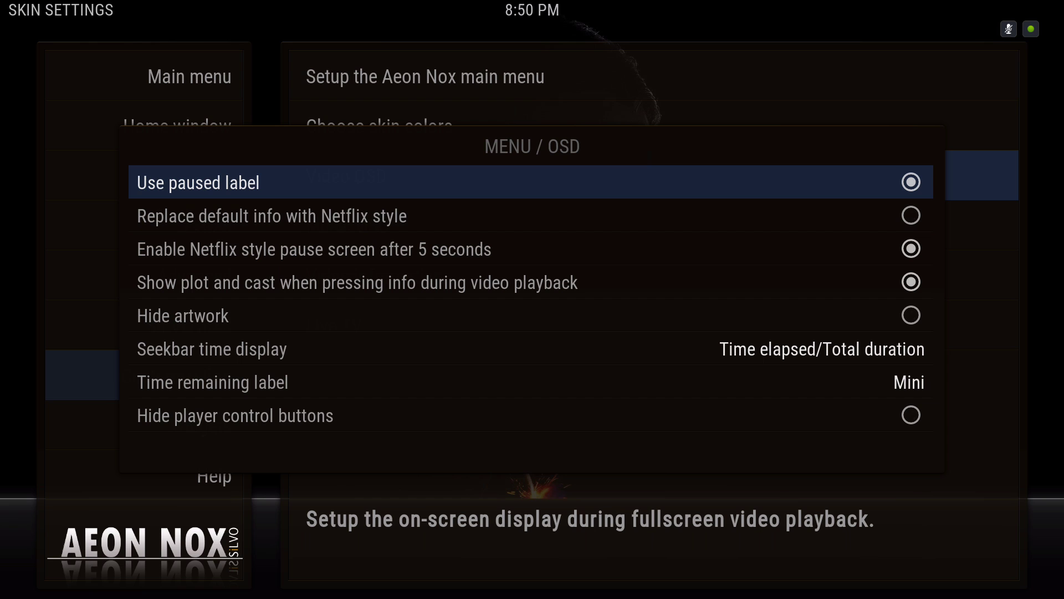
key("Down")
key("Down")
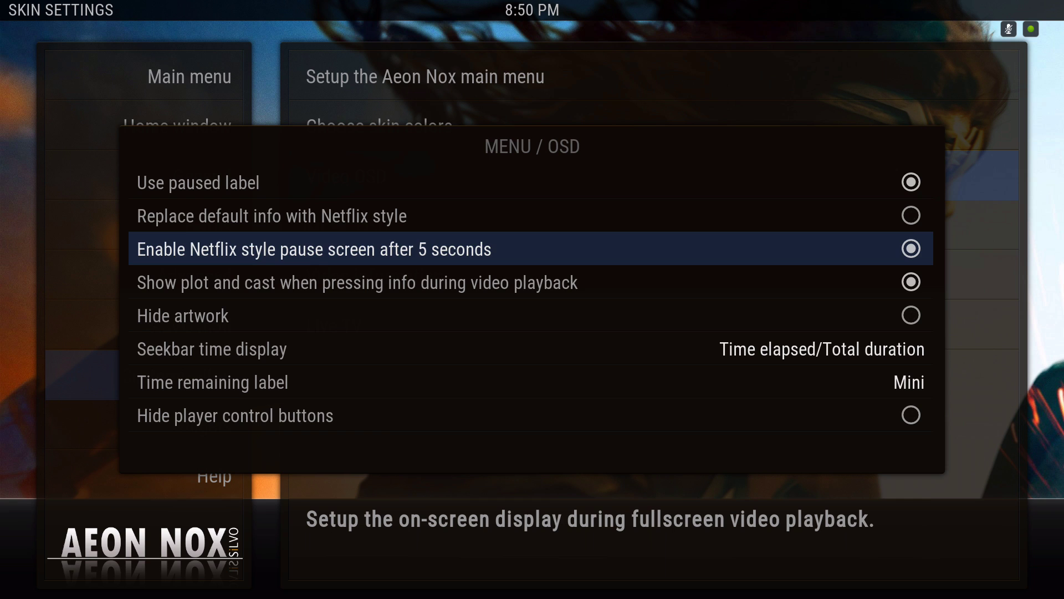
key("Down")
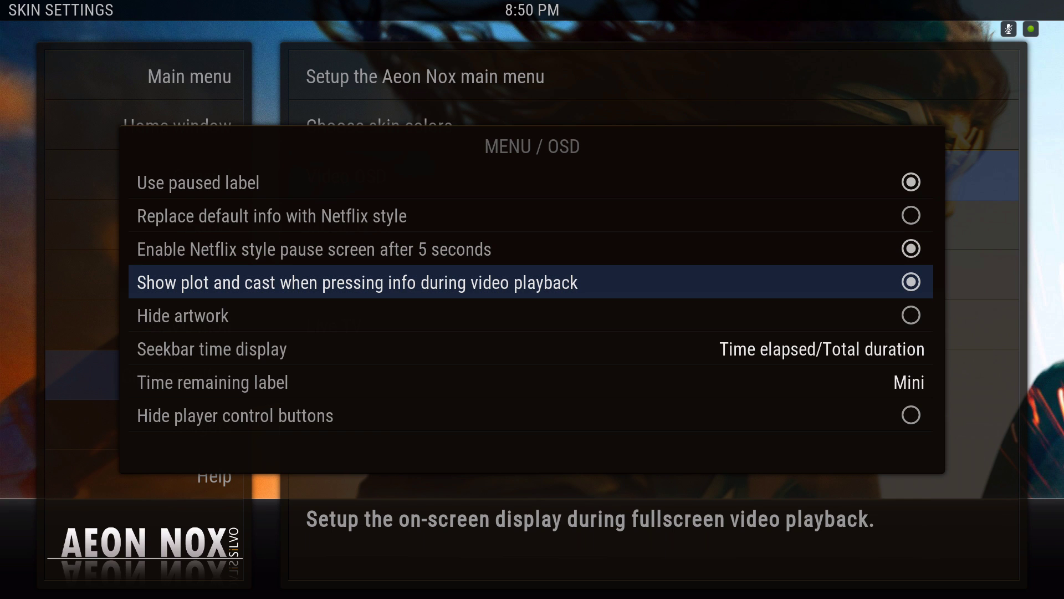
key("Down")
key("Down")
key("Down")
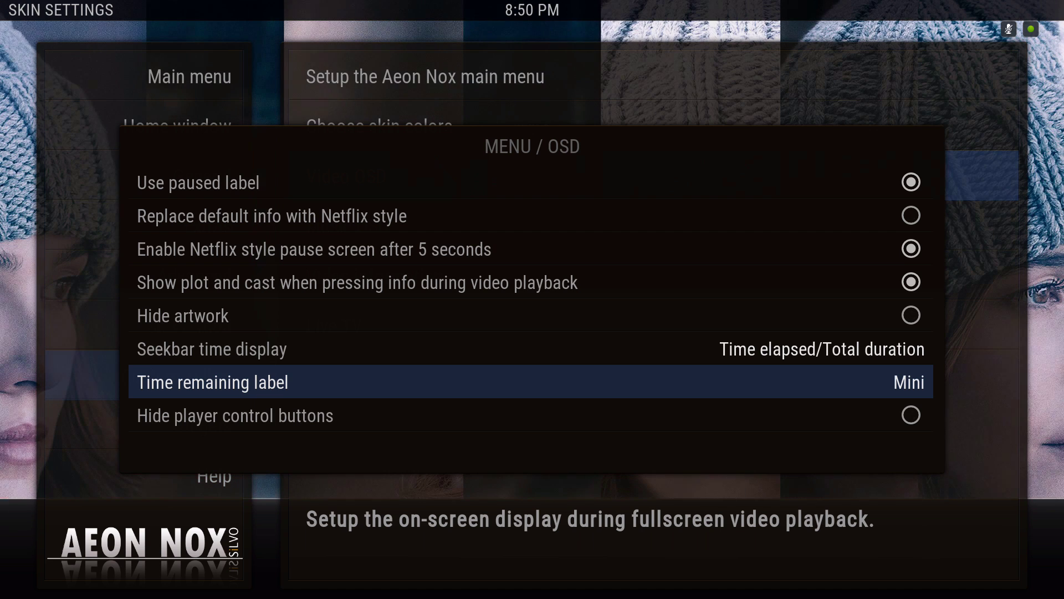
key("Up")
key("Down")
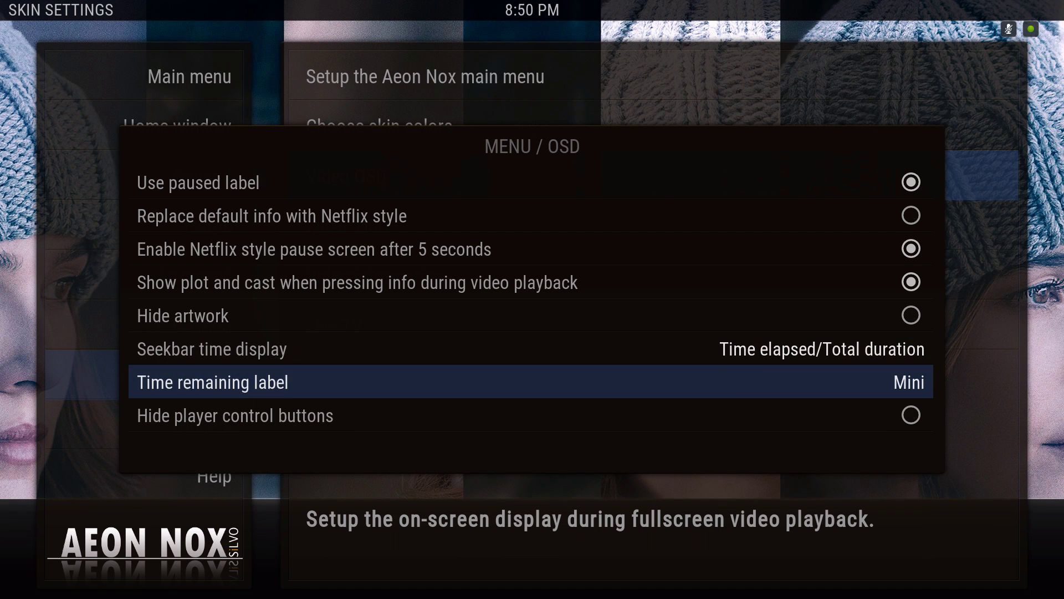
key("Down")
key("Down")
key("Escape")
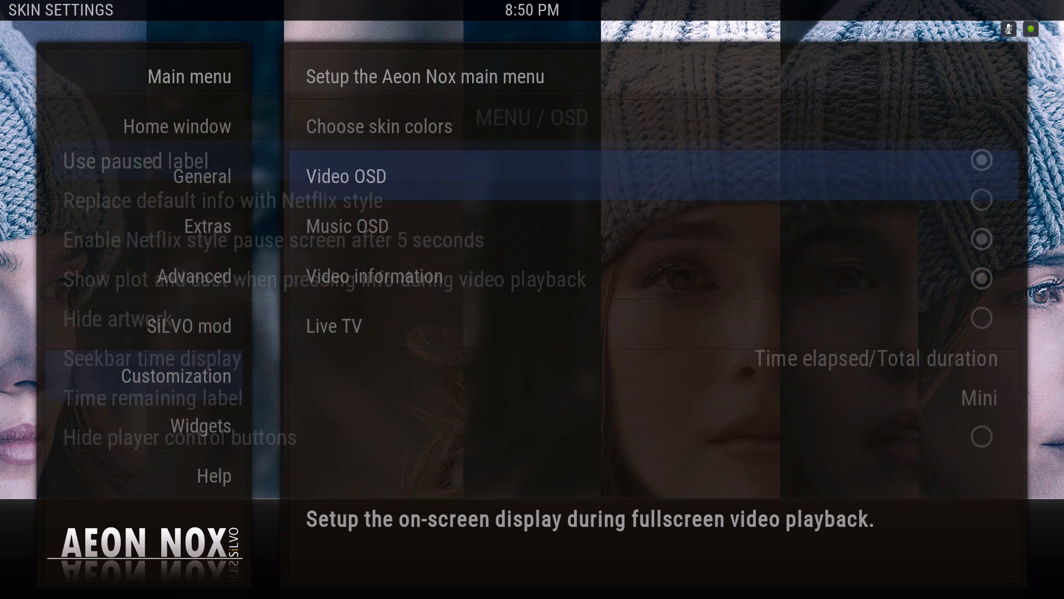
key("Down")
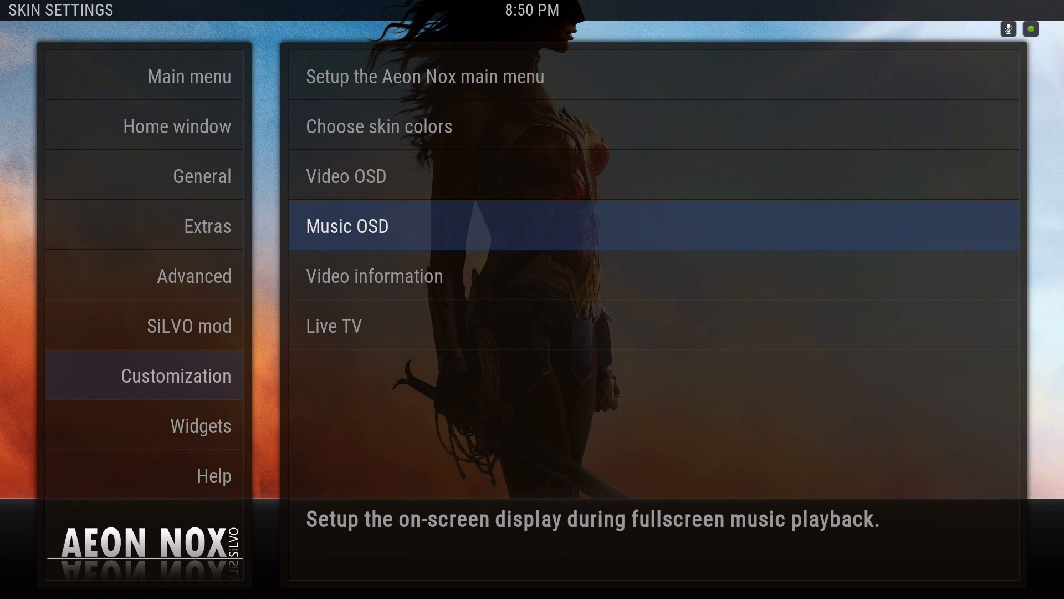
Enable 'Show "Now Playing" information blended in the background' in Music OSD.
key("Return")
key("Down")
key("Down")
key("Down")
key("Down")
key("Down")
Review the remaining Music OSD options, close it and move to Video information.
key("Down")
key("Down")
key("Up")
key("Up")
key("Up")
key("Up")
key("Up")
key("Up")
key("Down")
key("Down")
key("Return")
key("Up")
key("Up")
key("Up")
key("Down")
key("Down")
key("Down")
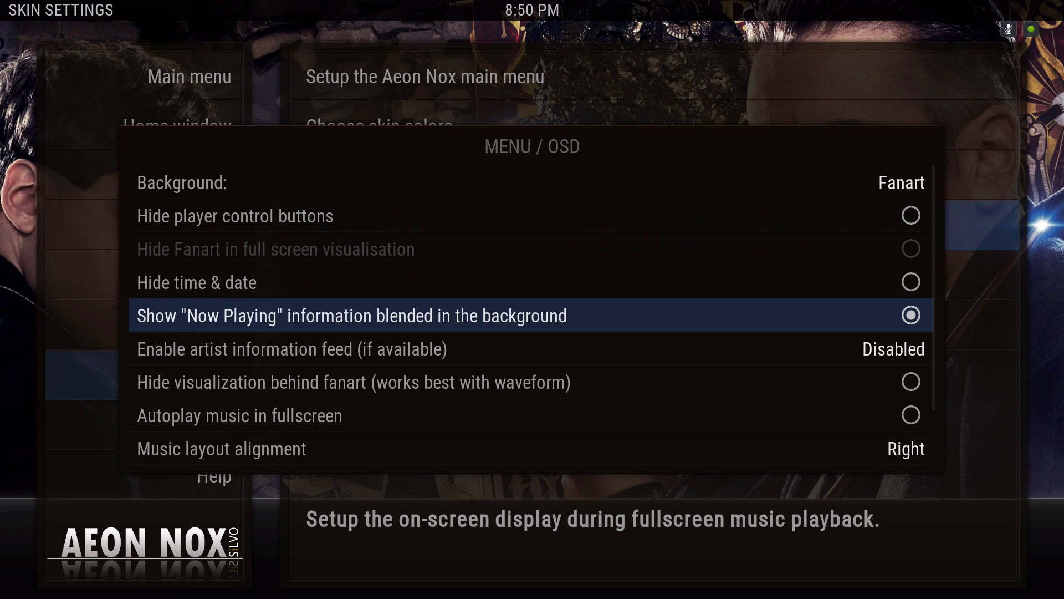
key("Down")
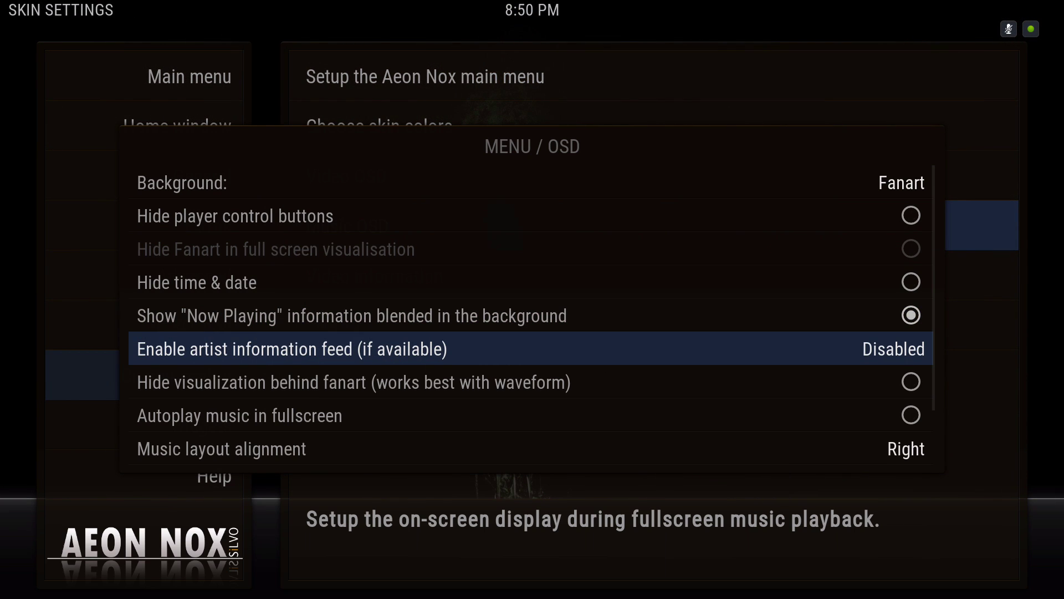
key("Down")
key("Down")
key("Down")
key("Down")
key("Down")
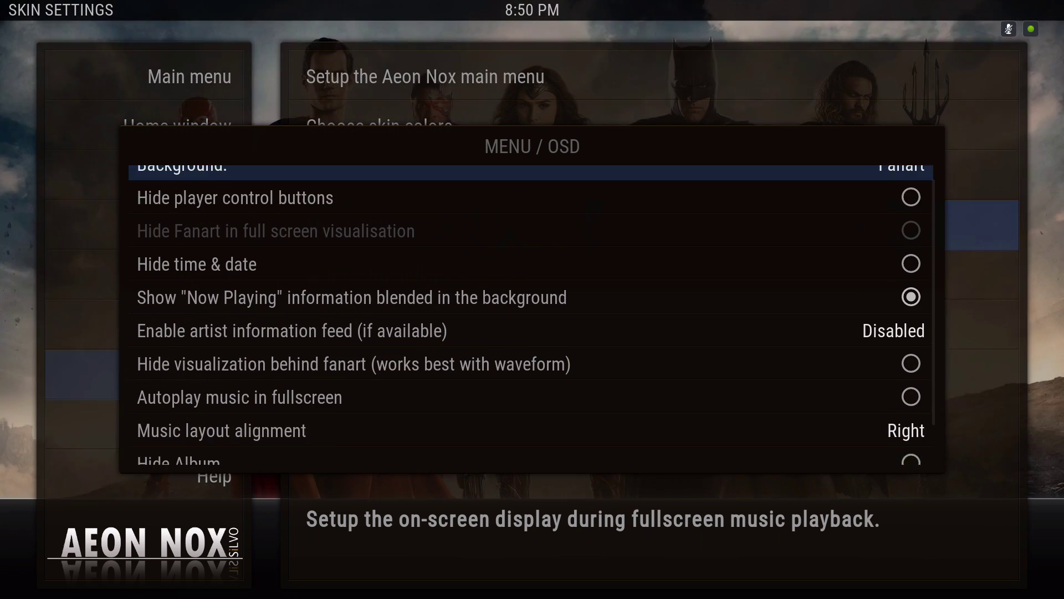
key("Up")
key("Escape")
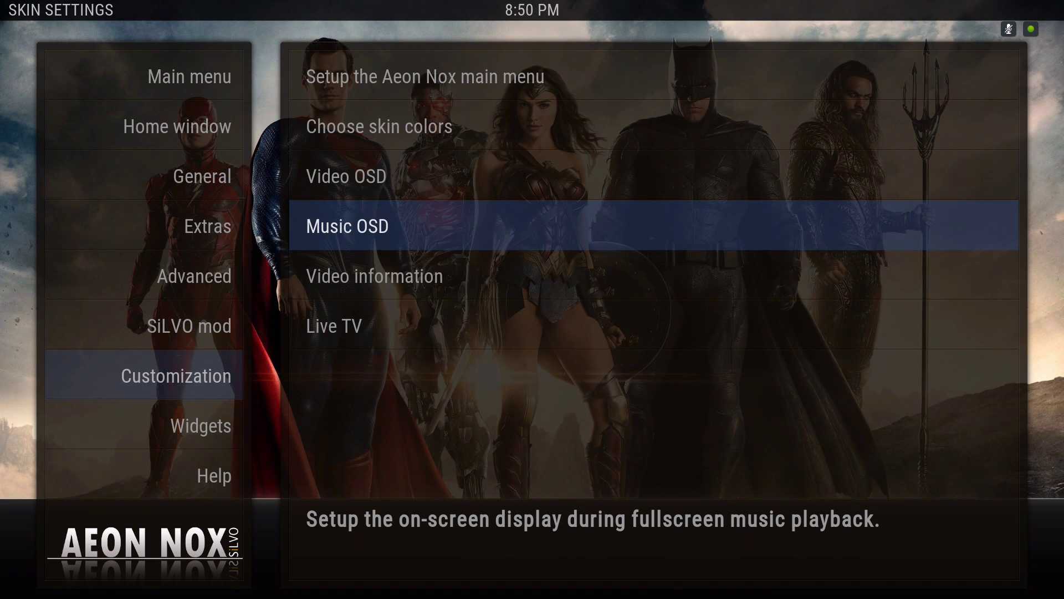
key("Down")
key("Return")
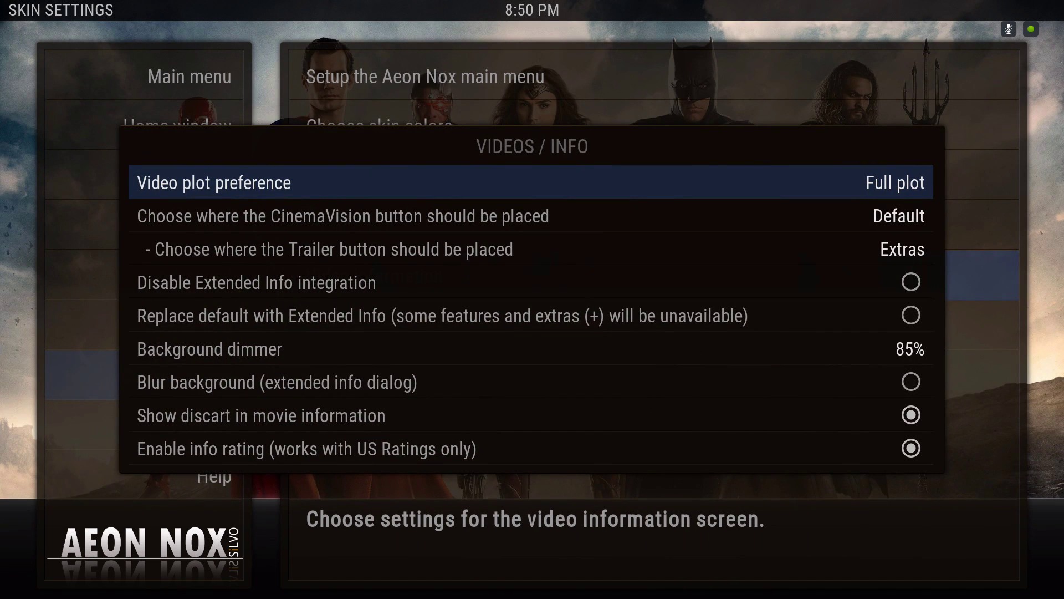
key("Escape")
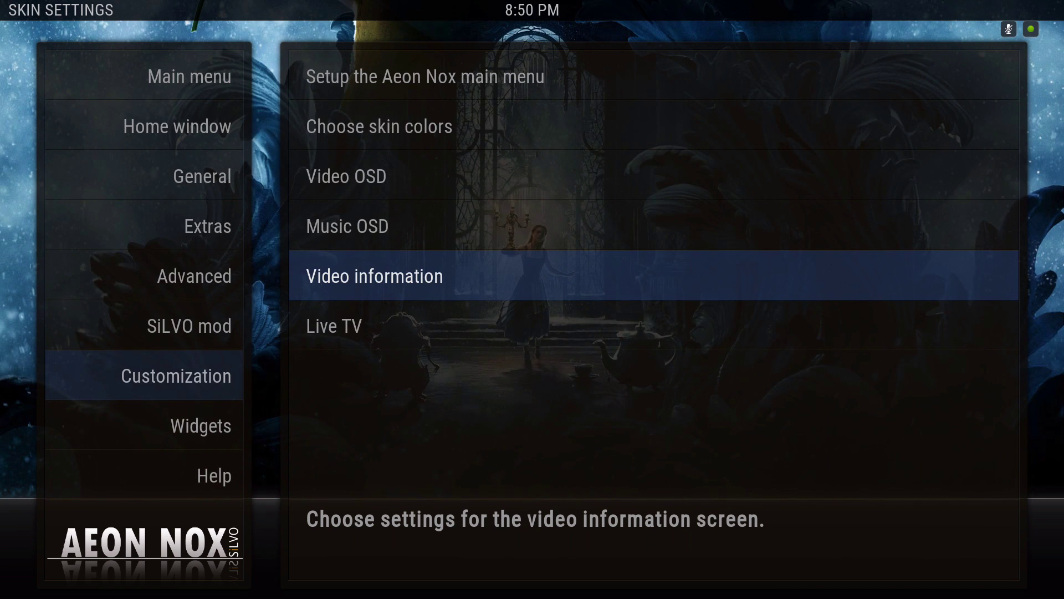
key("Return")
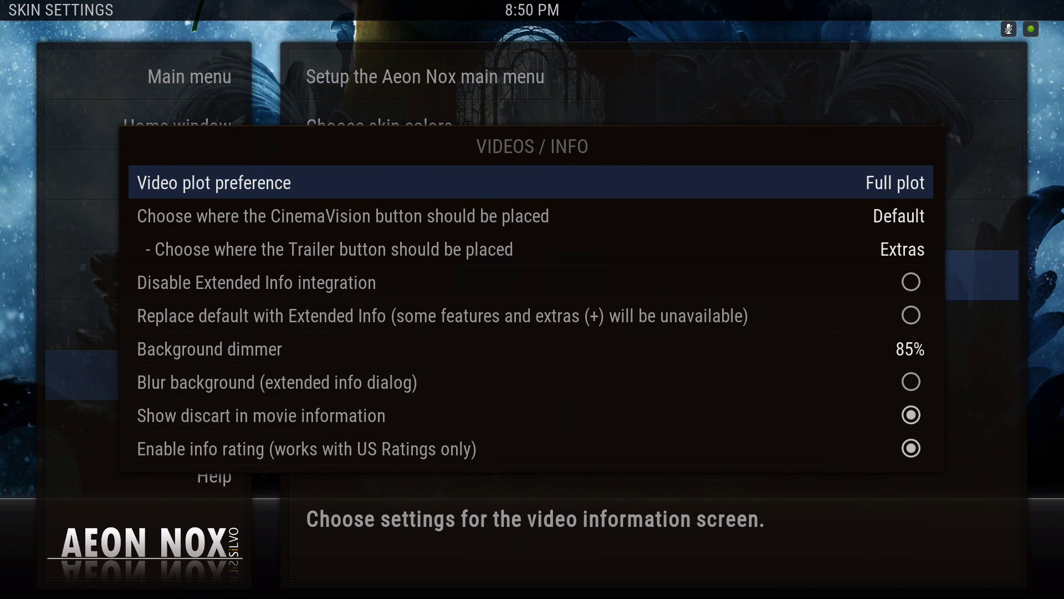
key("Down")
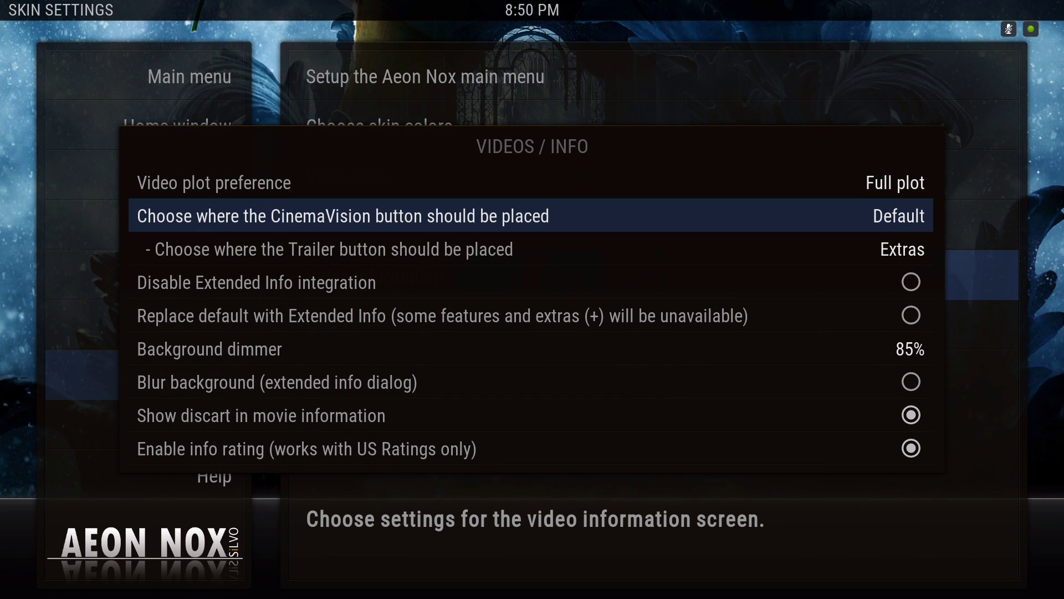
key("Down")
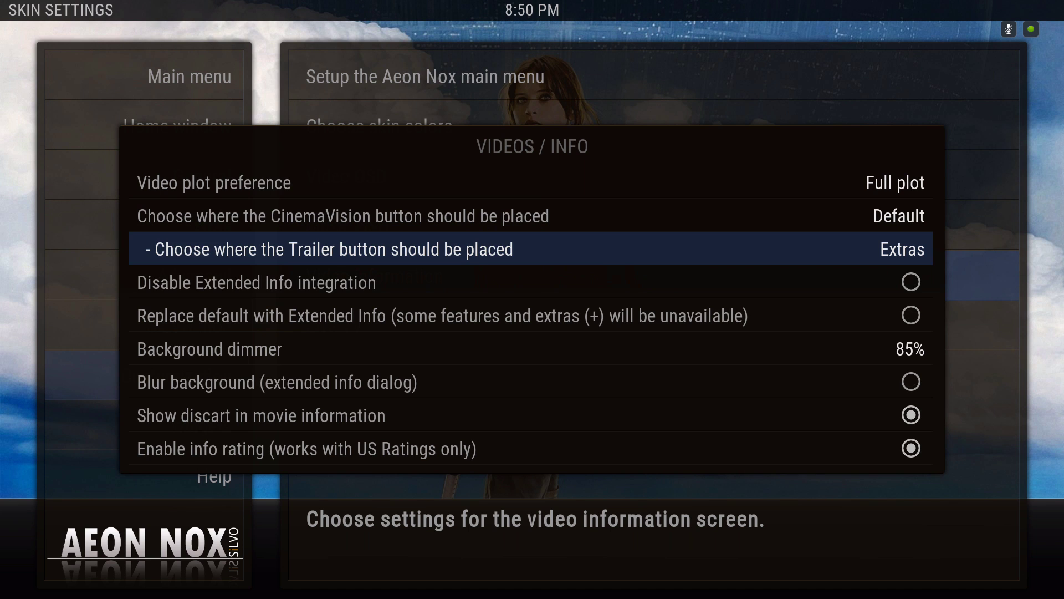
key("Down")
key("Up")
key("Down")
key("Down")
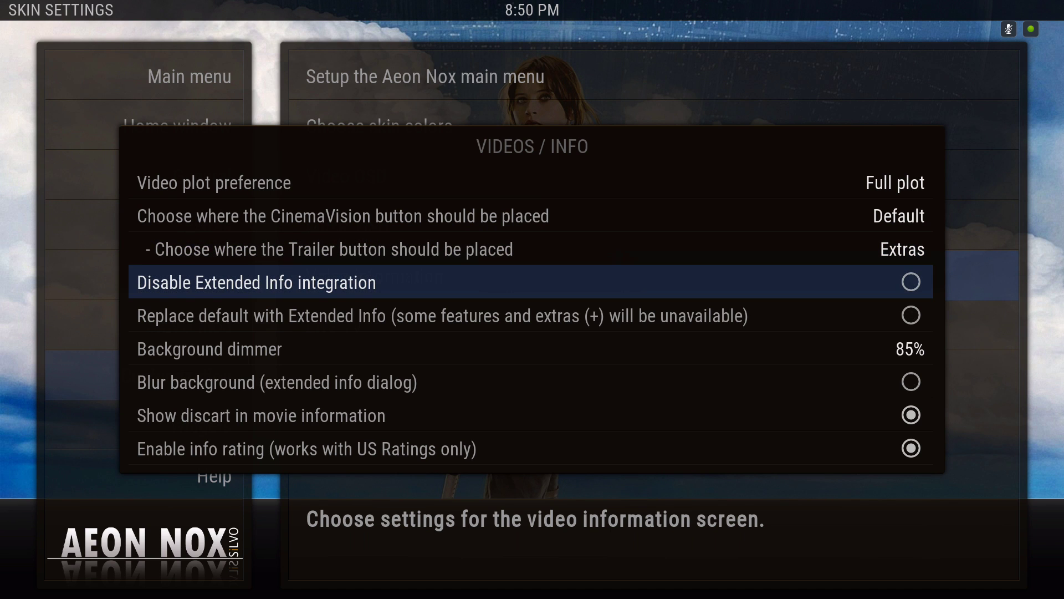
key("Down")
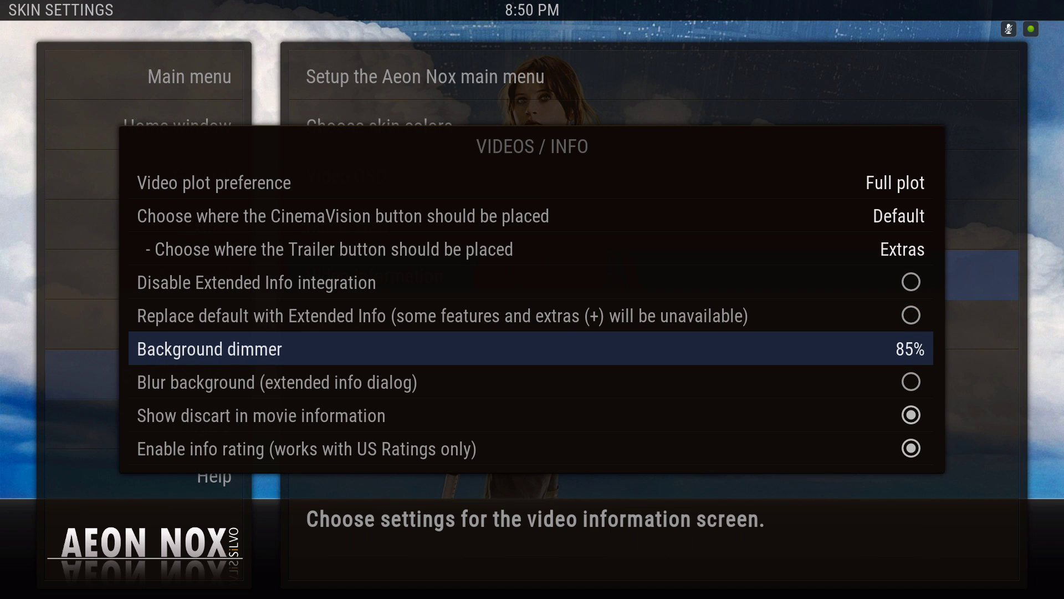
key("Down")
key("Down")
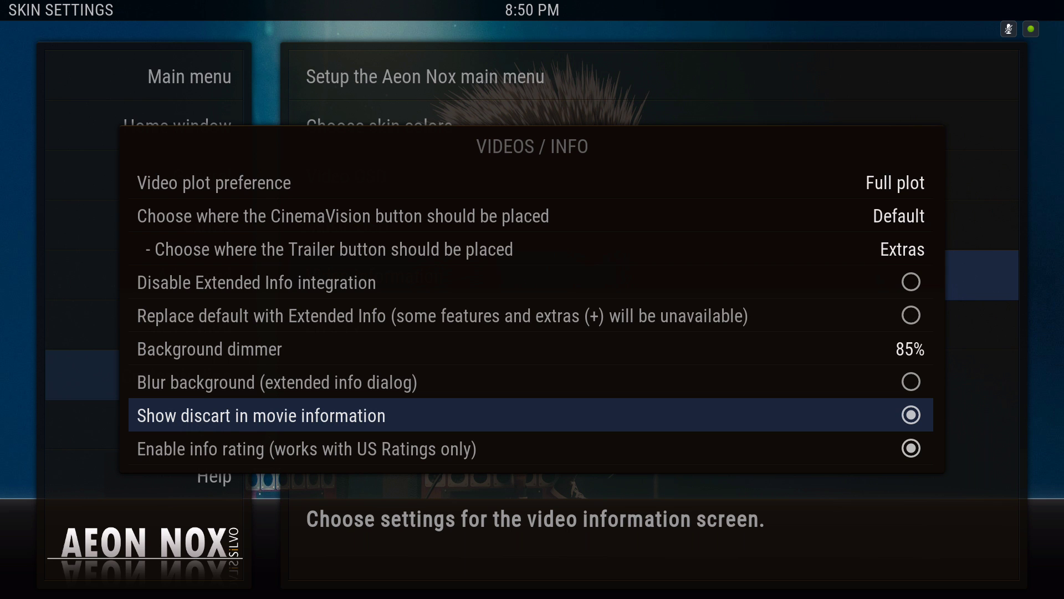
key("Down")
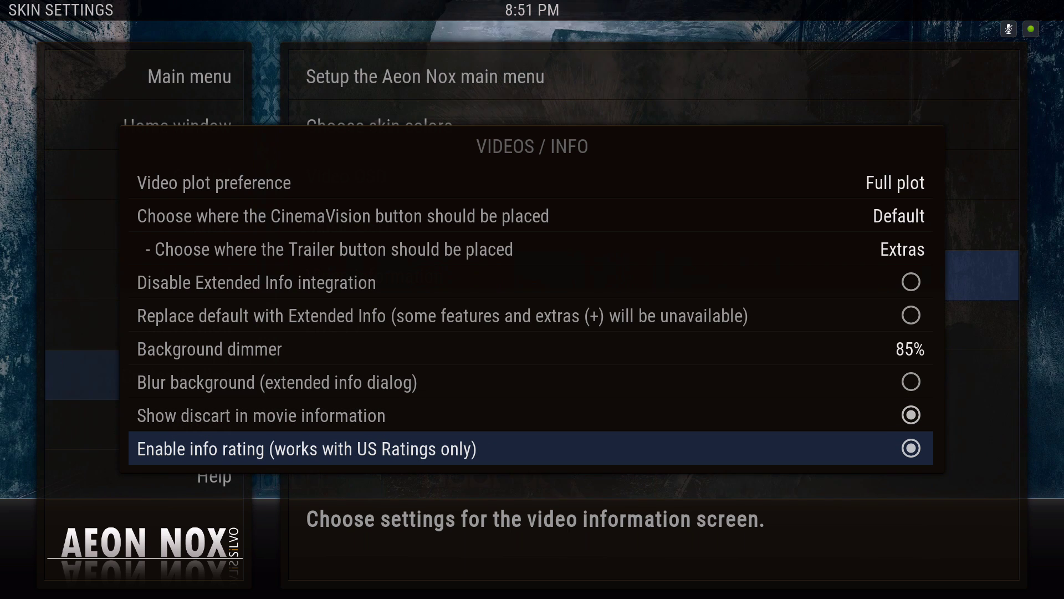
key("Down")
key("Up")
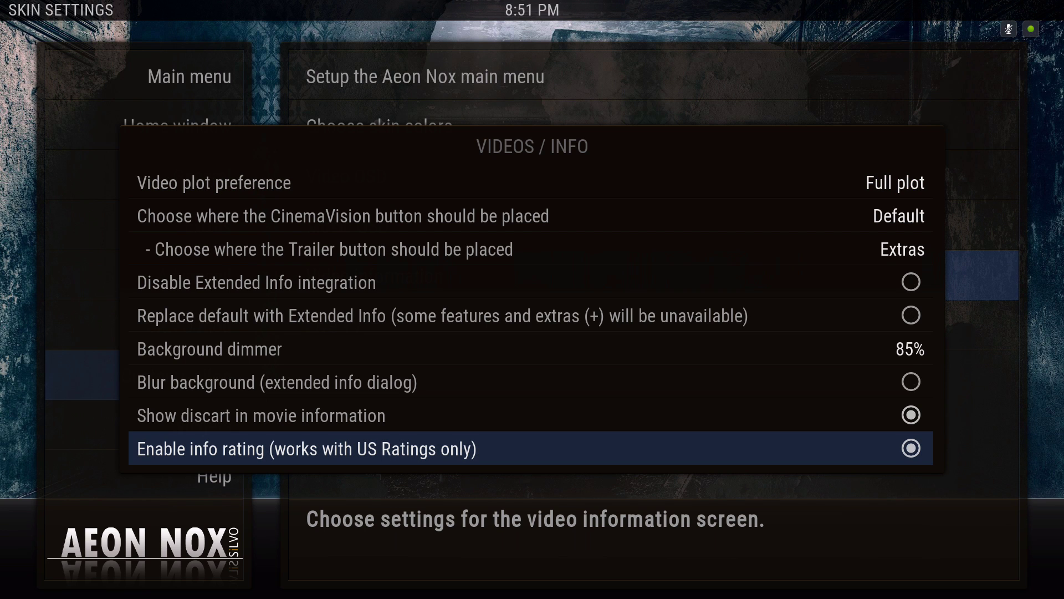
key("BackSpace")
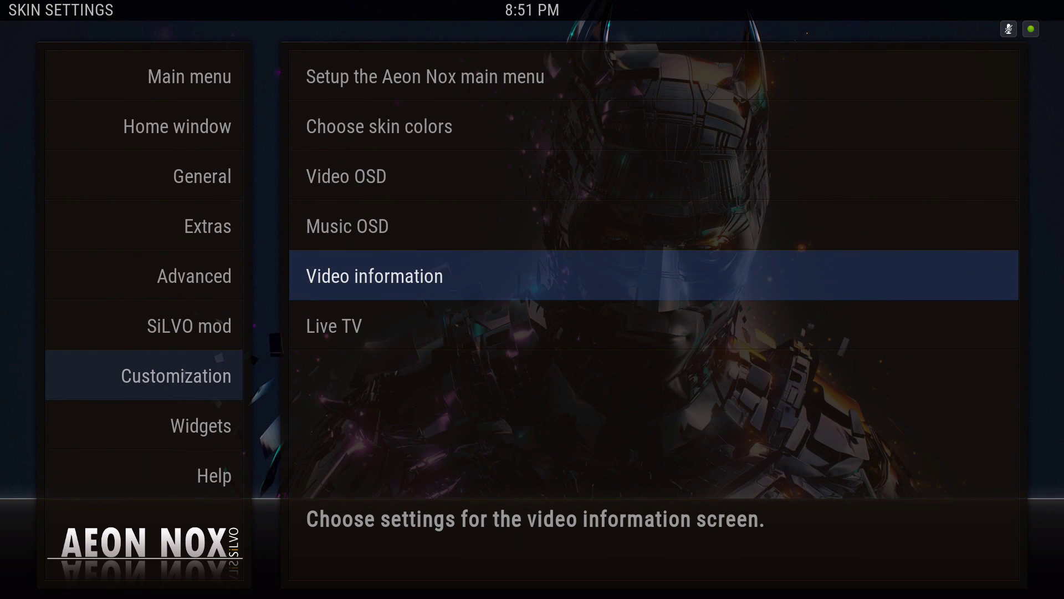
key("Left")
Browse the Widgets options (Opacity, Case and Global panel widget info), check Main menu, then exit.
key("Down")
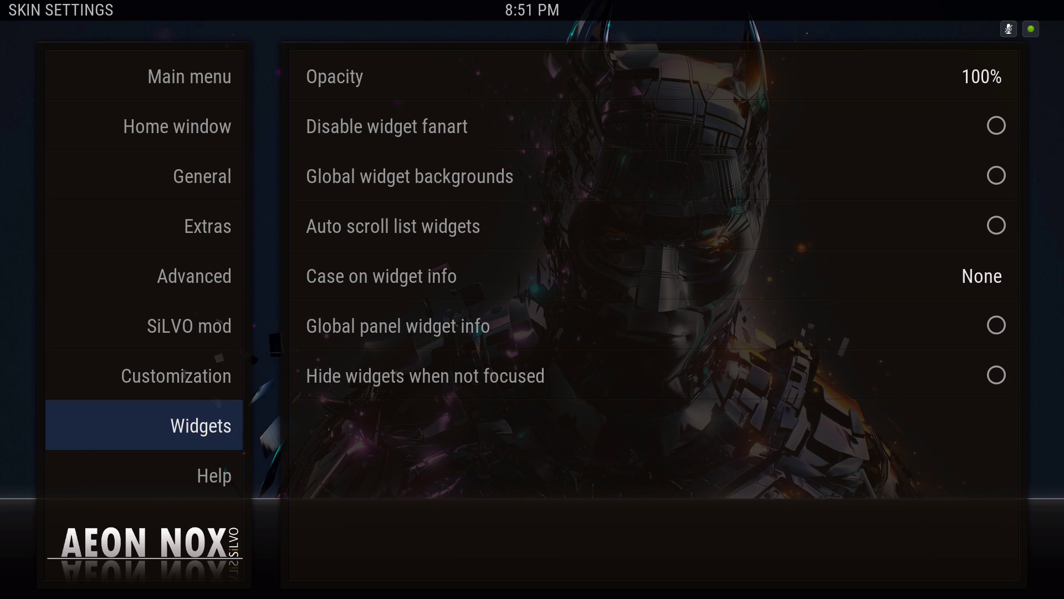
key("Right")
key("Down")
key("Down")
key("Down")
key("Down")
key("Down")
key("Down")
key("Down")
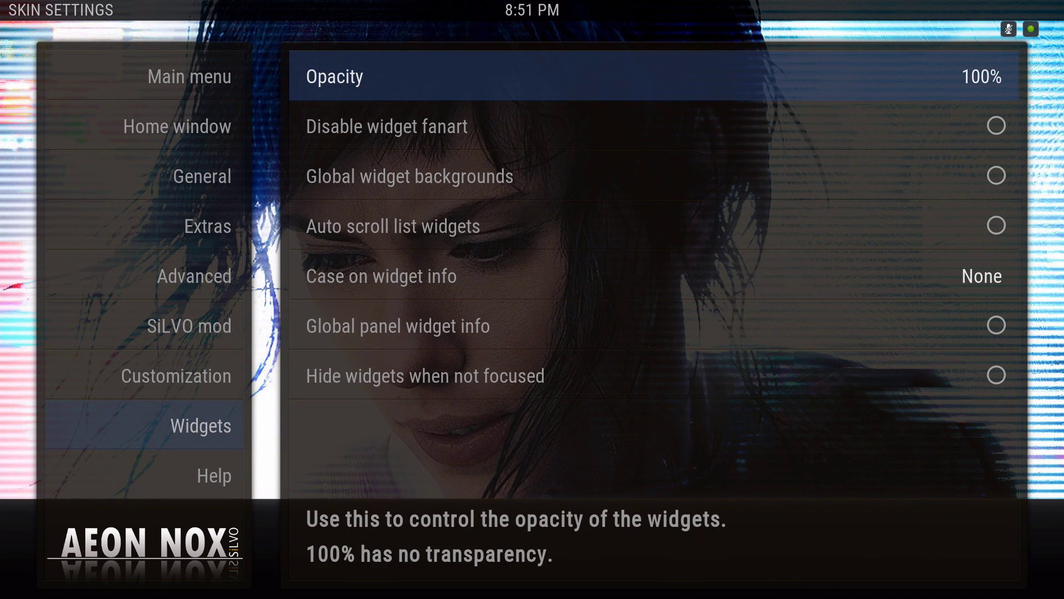
key("Left")
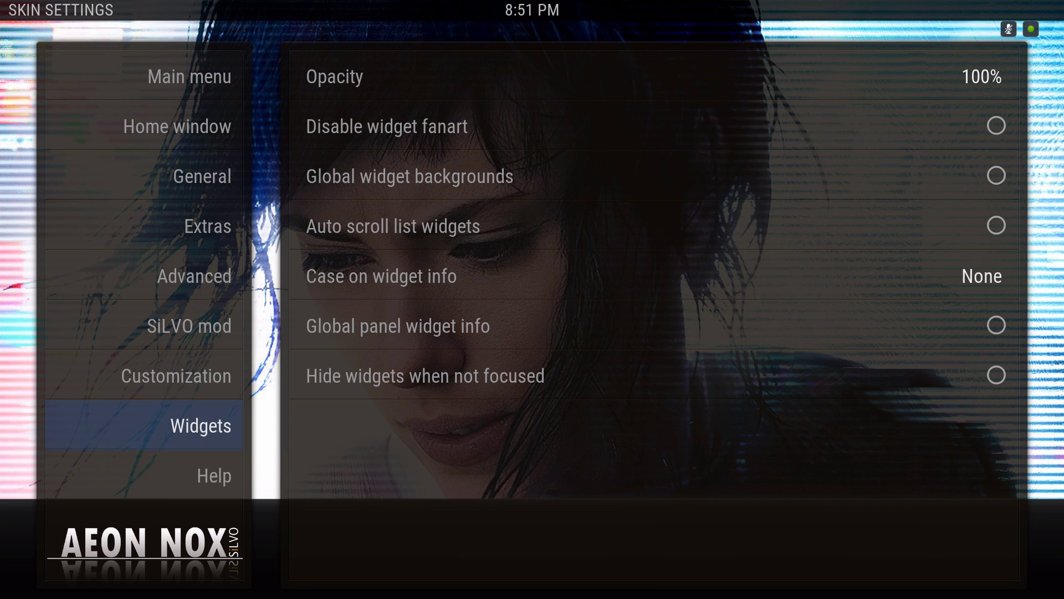
key("Right")
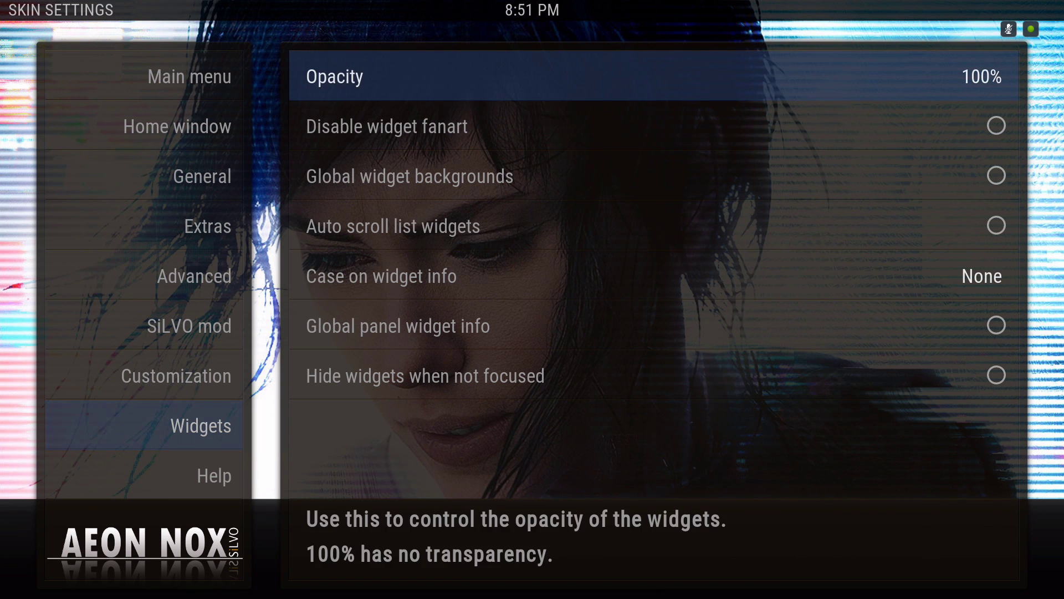
key("Down")
key("Down")
key("Down")
key("Down")
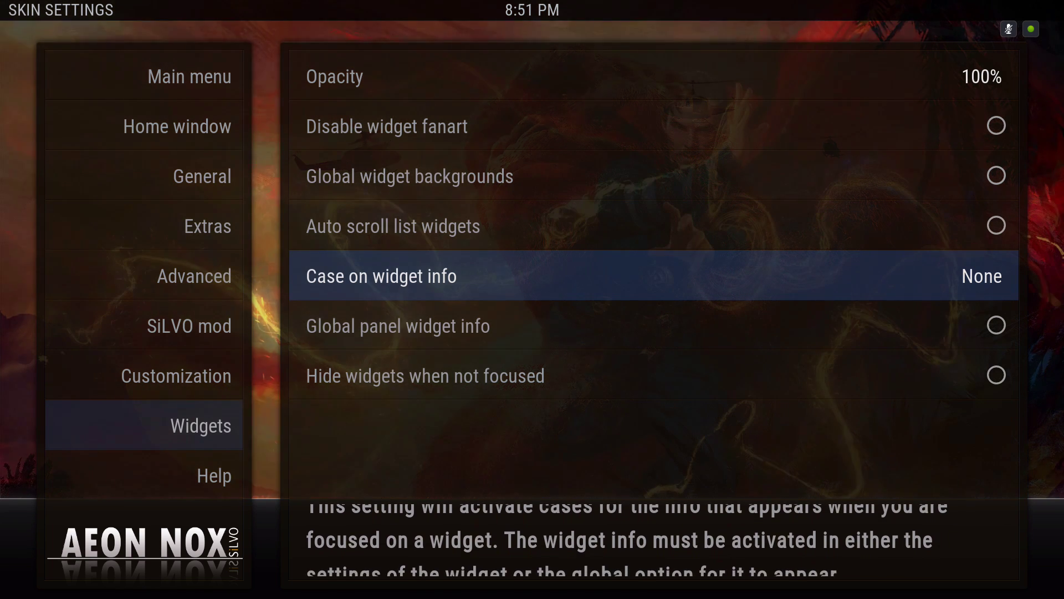
key("Down")
key("Left")
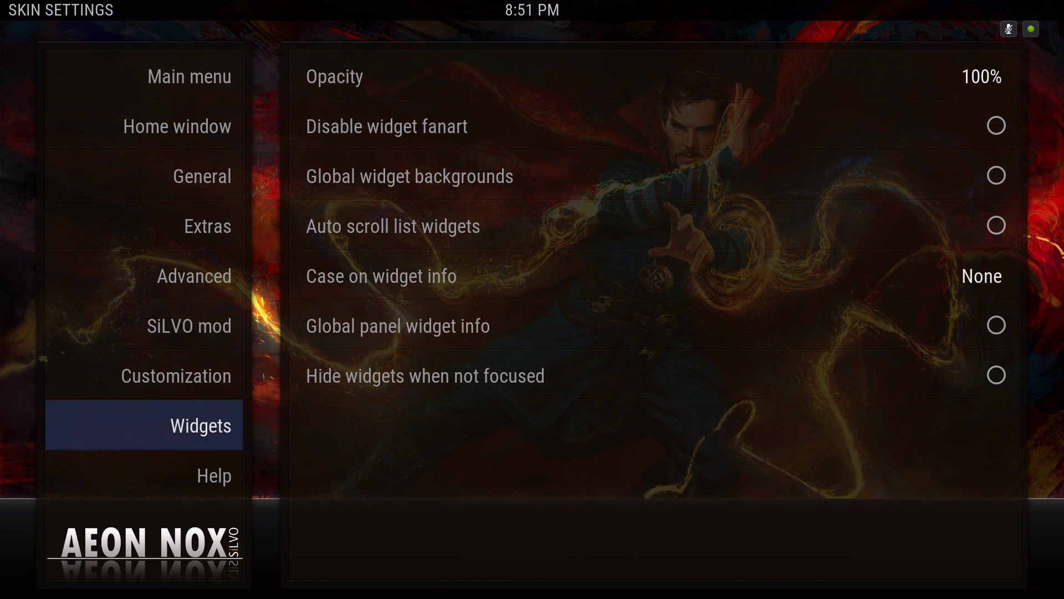
key("Down")
key("Down")
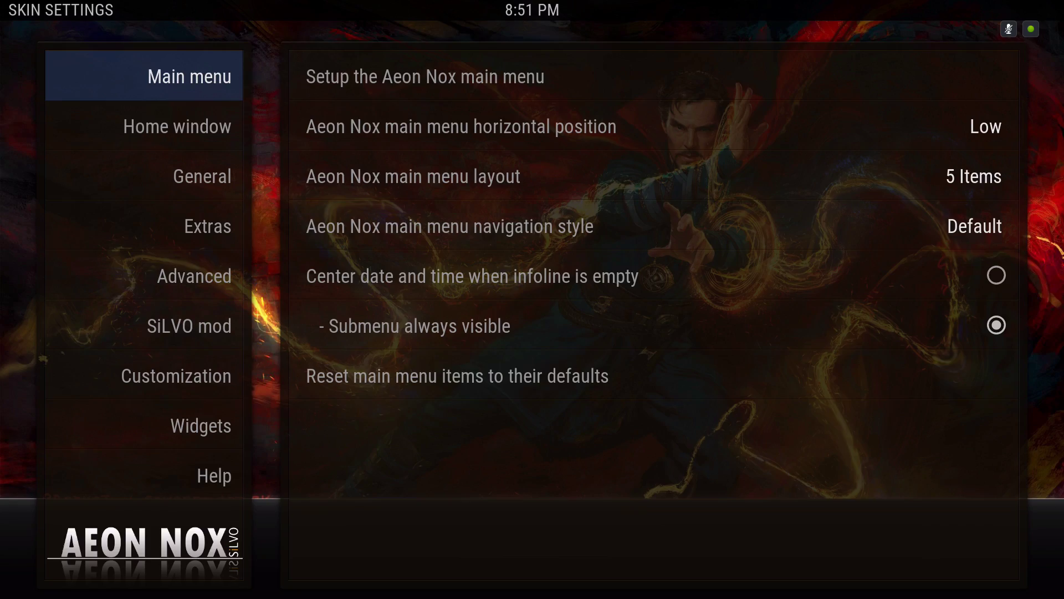
key("BackSpace")
key("BackSpace")
key("BackSpace")
Return to the home screen and browse the SPECTO, INFO SCRIPT, EXODUS, TV SHOWS and PICTURES menu items.
key("Left")
key("Left")
key("Left")
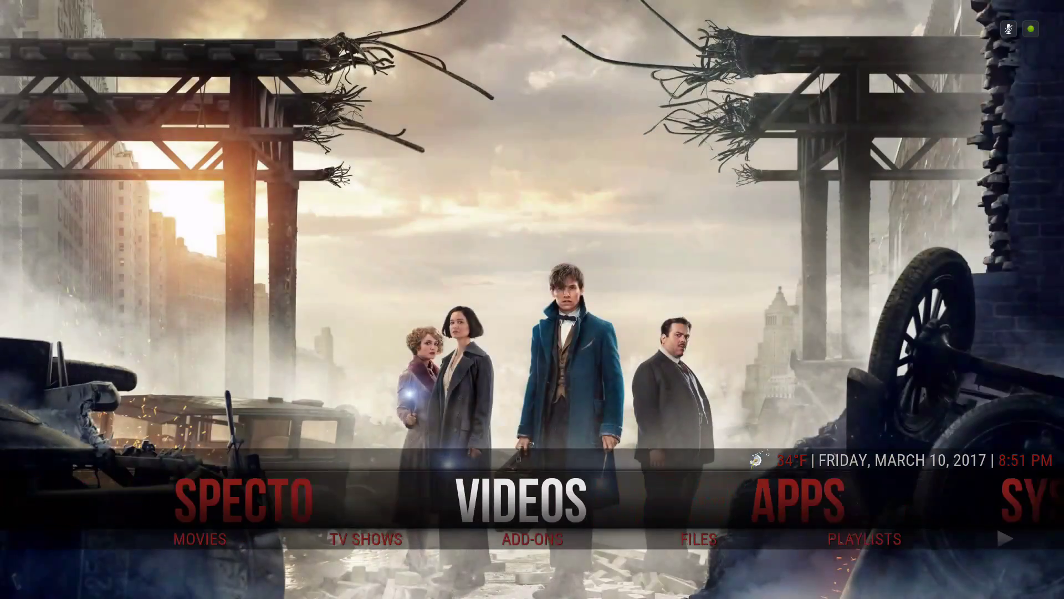
key("Left")
key("Left")
key("Left")
key("Left")
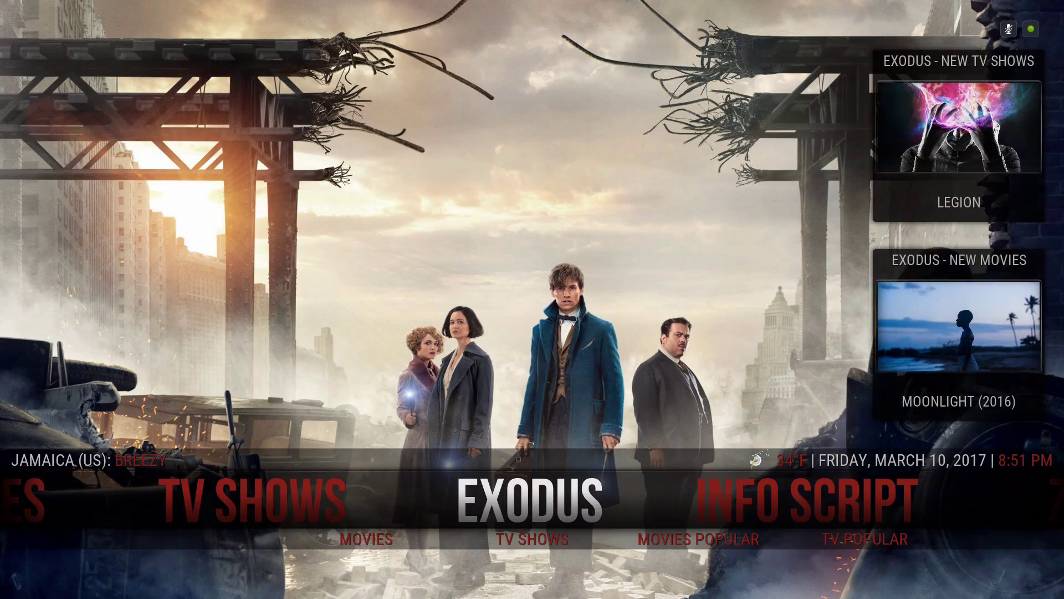
key("Right")
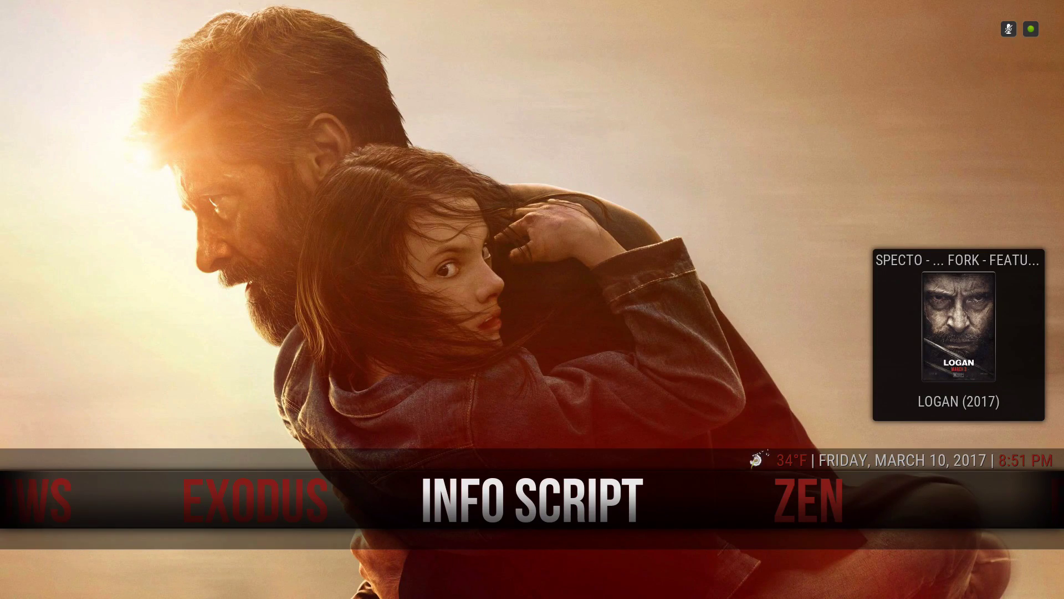
key("Left")
key("Left")
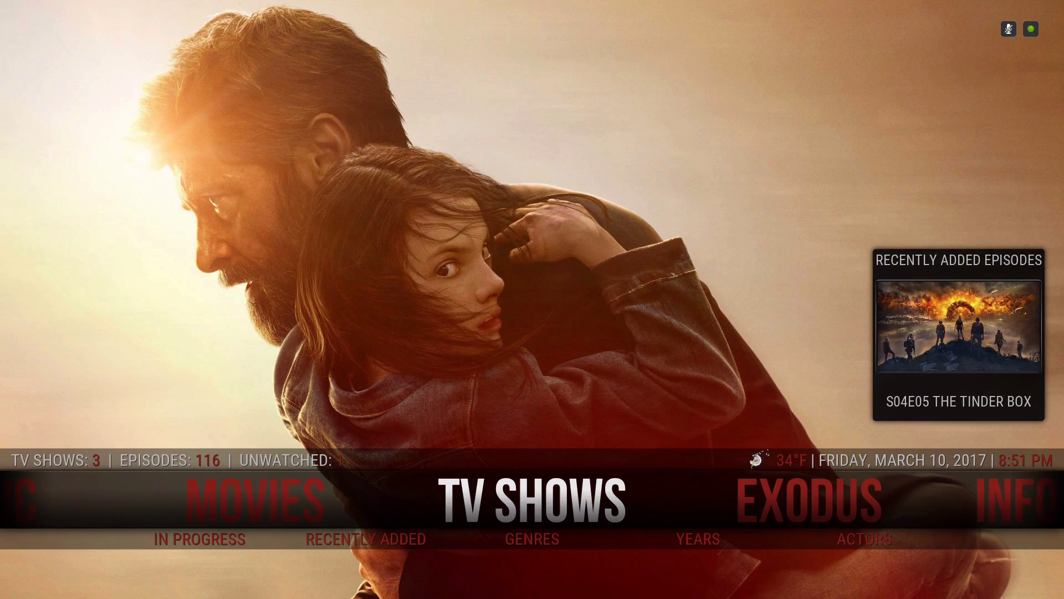
key("Left")
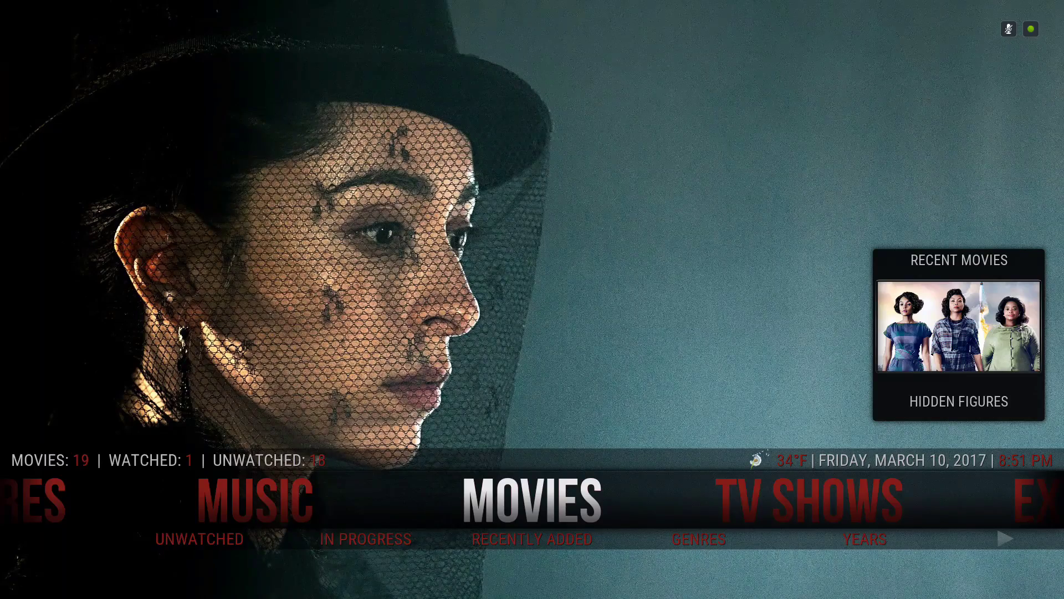
key("Left")
key("Left")
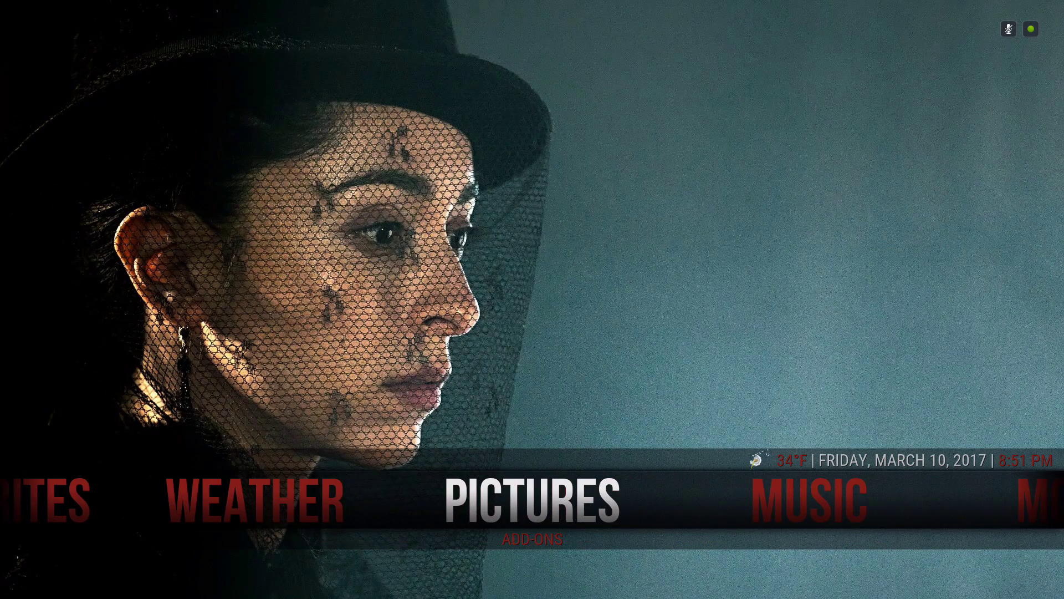